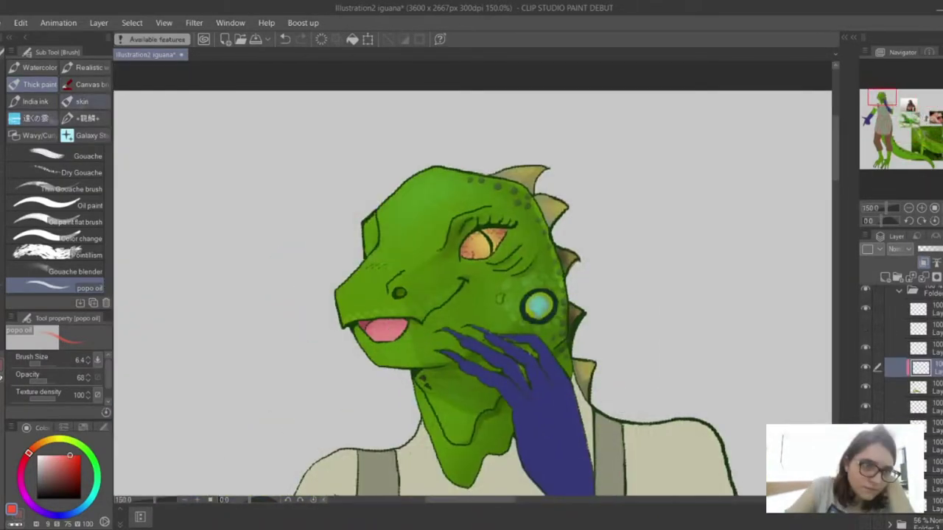
- Paint a subtle scale texture over the iguana's forehead with the scale-pattern brush
{"action": "left_click", "coordinate": [85, 118]}
{"action": "left_click_drag", "start_coordinate": [413, 184], "coordinate": [457, 221]}
{"action": "left_click_drag", "start_coordinate": [442, 177], "coordinate": [486, 199]}
{"action": "left_click", "coordinate": [285, 39]}
{"action": "key", "text": "ctrl+minus"}
{"action": "key", "text": "b"}
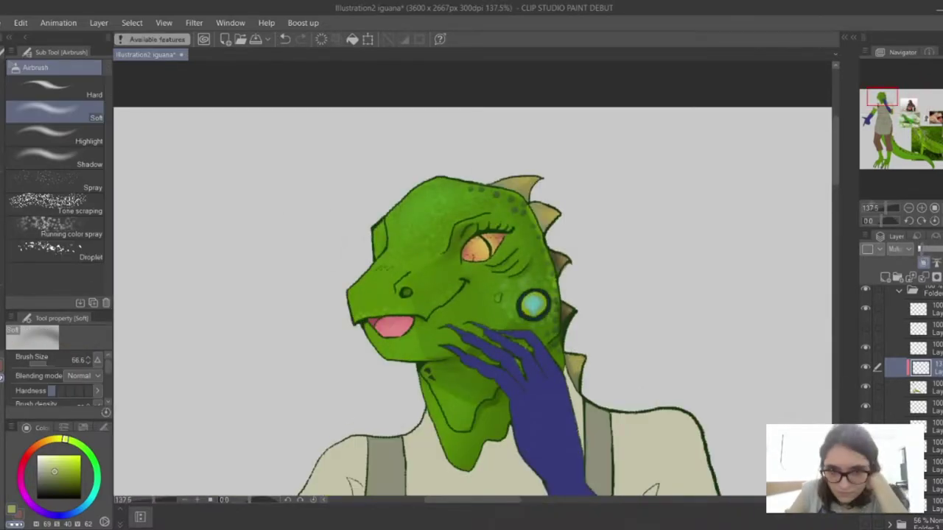
- Paint light yellow-green scales over the forehead with the scale-pattern brush on an Add blending layer
{"action": "key", "text": "ctrl+plus"}
{"action": "key", "text": "ctrl+plus"}
{"action": "key", "text": "b"}
{"action": "key", "text": "x"}
{"action": "scroll", "coordinate": [104, 398], "scroll_direction": "down", "scroll_amount": 3}
{"action": "scroll", "coordinate": [104, 398], "scroll_direction": "up", "scroll_amount": 3}
{"action": "left_click_drag", "start_coordinate": [346, 243], "coordinate": [384, 147]}
{"action": "mouse_move", "coordinate": [354, 191]}
{"action": "left_mouse_down"}
{"action": "mouse_move", "coordinate": [442, 125]}
{"action": "mouse_move", "coordinate": [435, 140]}
{"action": "left_mouse_up"}
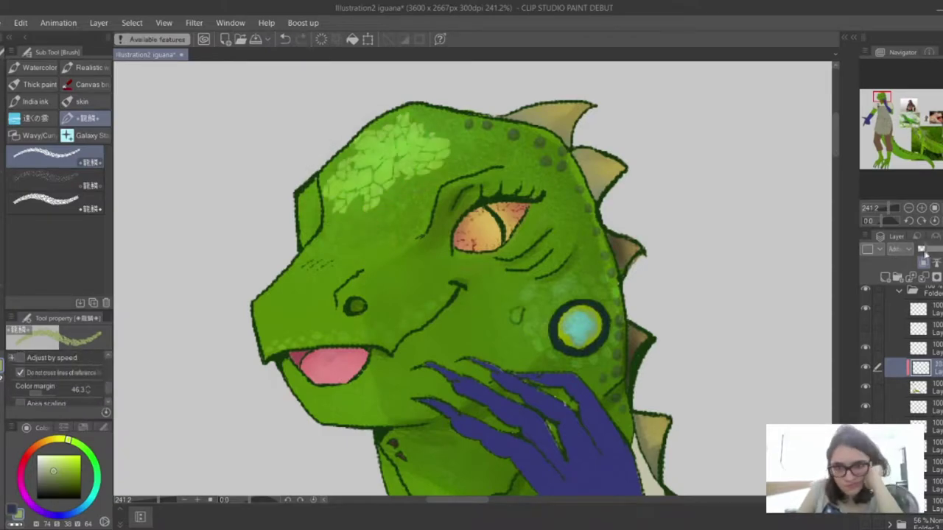
- Tone down the forehead scales to a faint glowing texture and save the illustration
{"action": "key", "text": "ctrl+z"}
{"action": "key", "text": "ctrl+z"}
{"action": "key", "text": "ctrl+z"}
{"action": "key", "text": "b"}
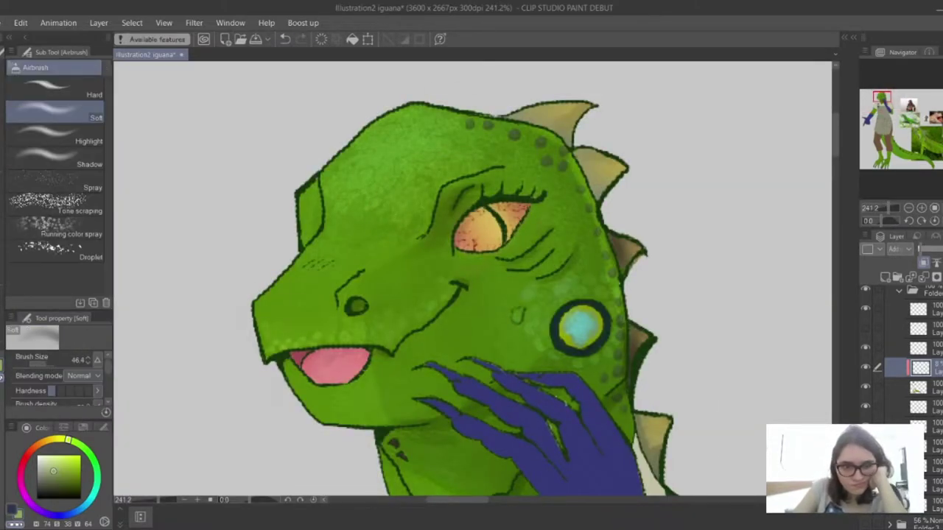
{"action": "key", "text": "ctrl+0"}
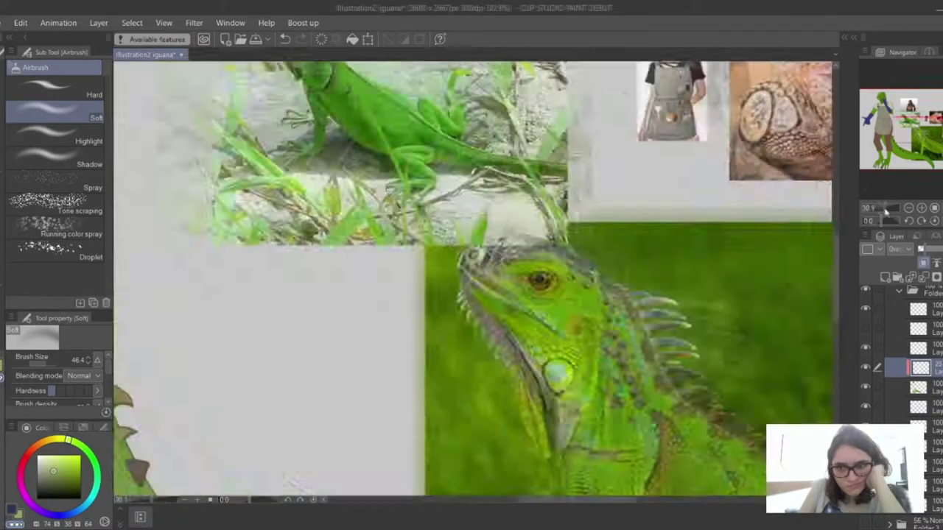
{"action": "key", "text": "ctrl+s"}
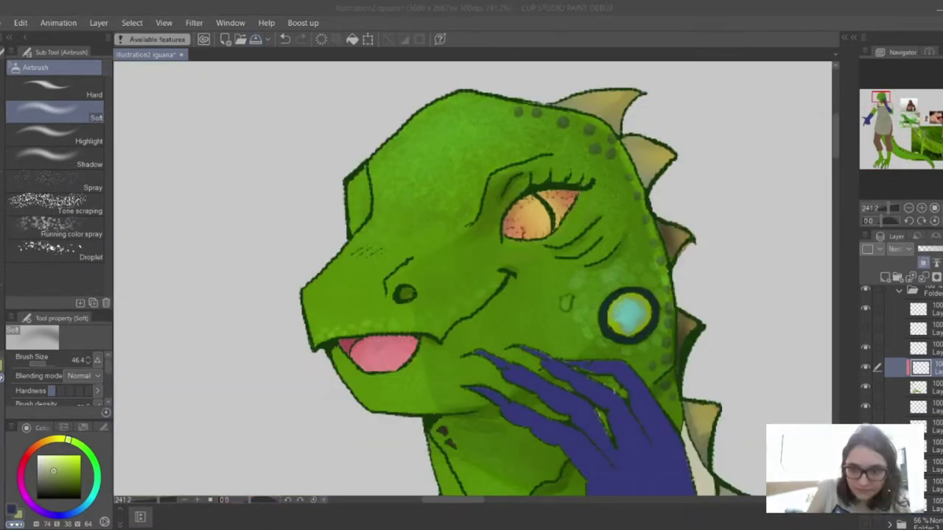
- Paint rounded pale green scales across the forehead with the popo oil brush and blend them into the skin
{"action": "key", "text": "p"}
{"action": "key", "text": "b"}
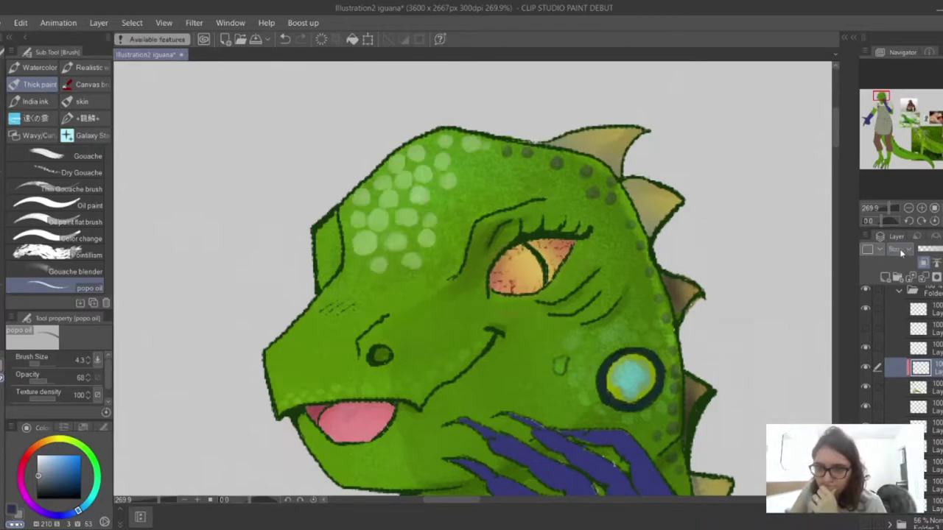
{"action": "key", "text": "ctrl+0"}
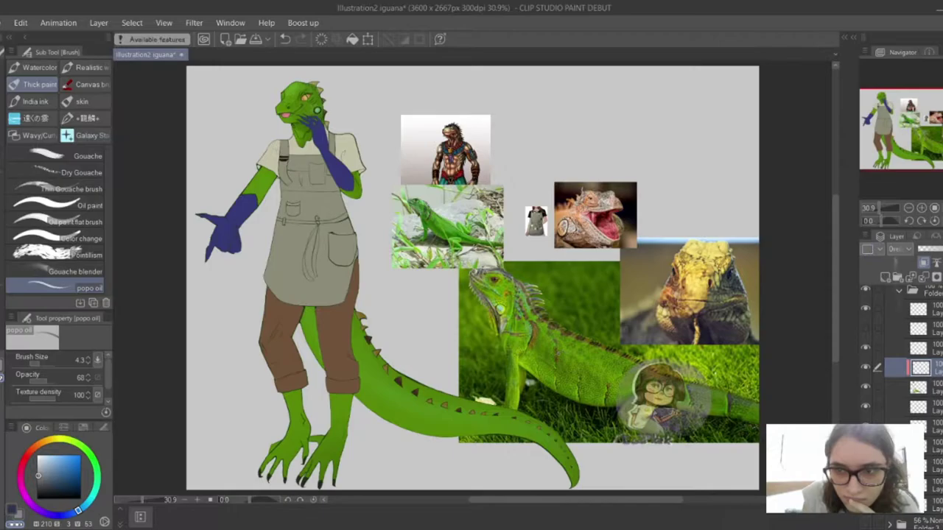
{"action": "scroll", "coordinate": [303, 111], "scroll_direction": "up", "scroll_amount": 5}
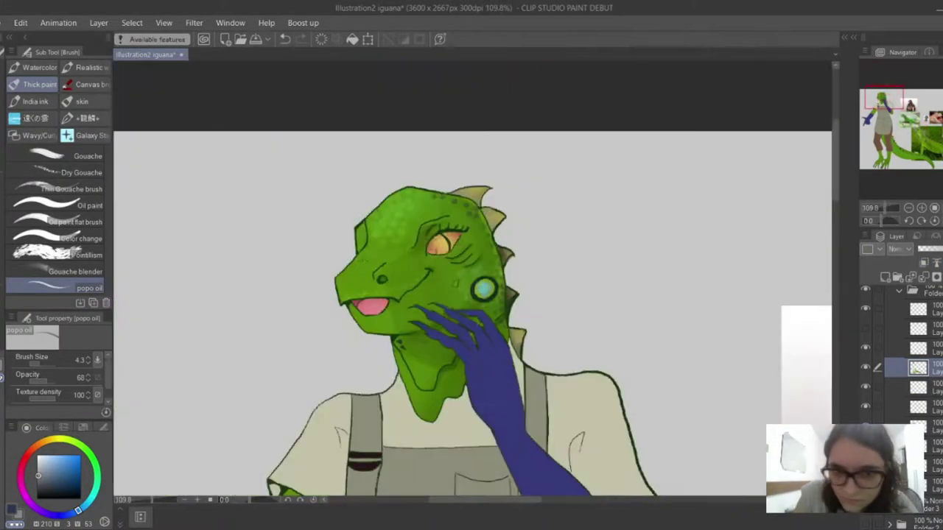
- Add more dark green scale spots along the back of the head behind the eye
{"action": "scroll", "coordinate": [340, 214], "scroll_direction": "up", "scroll_amount": 4}
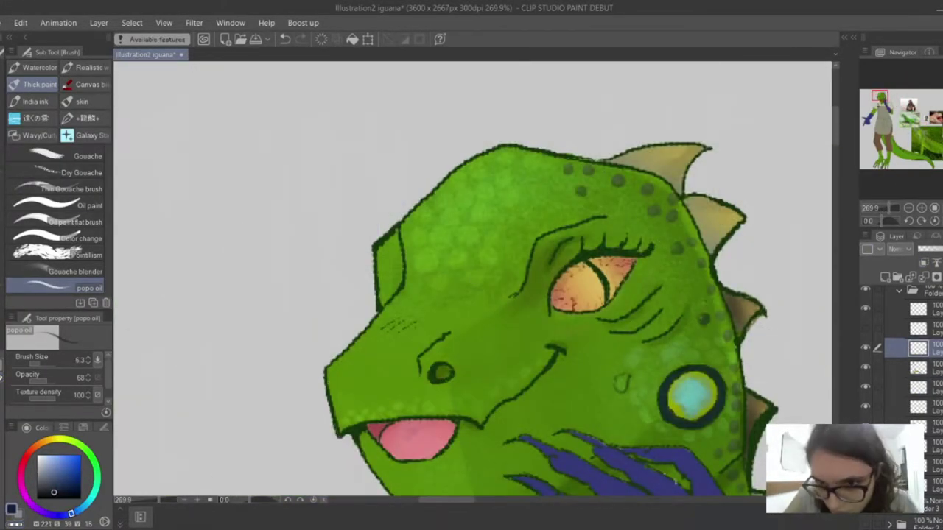
{"action": "scroll", "coordinate": [640, 284], "scroll_direction": "down", "scroll_amount": 2}
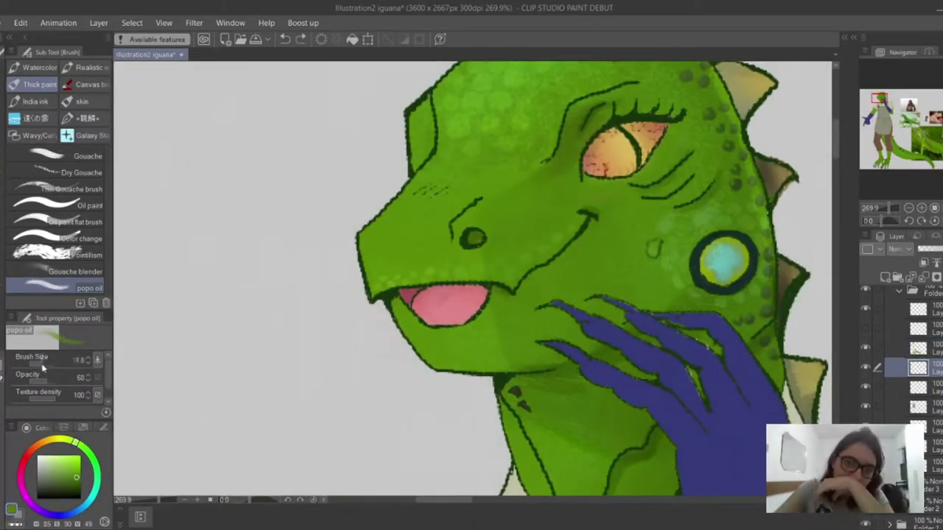
{"action": "key", "text": "p"}
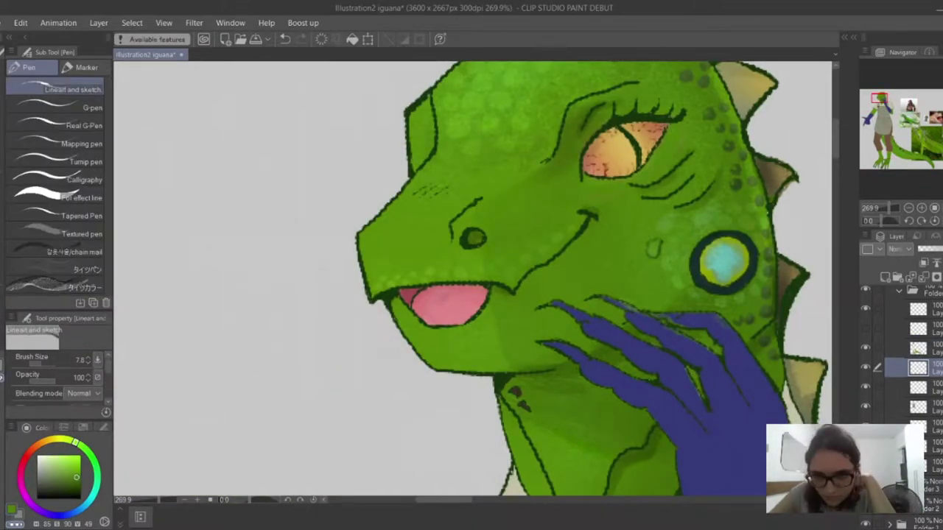
{"action": "scroll", "coordinate": [472, 280], "scroll_direction": "down", "scroll_amount": 3}
{"action": "scroll", "coordinate": [471, 280], "scroll_direction": "up", "scroll_amount": 5}
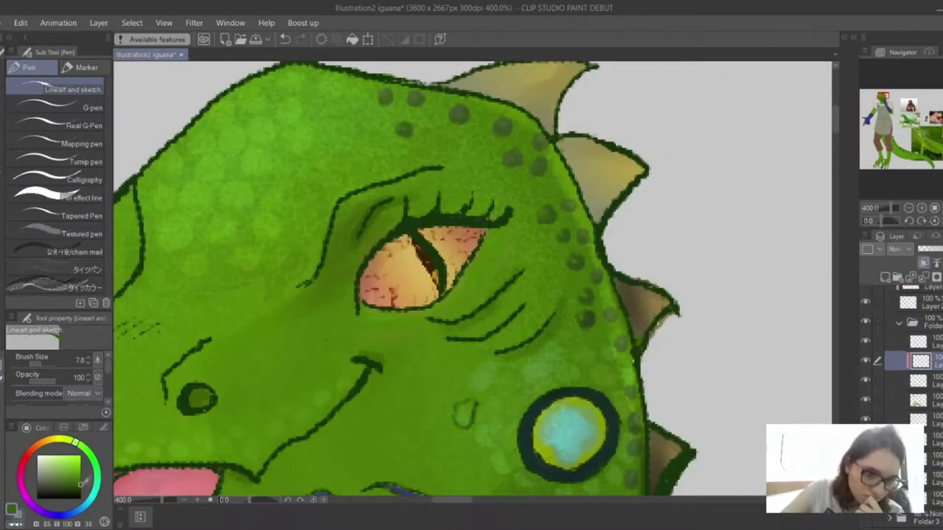
- Shade the eye's slit pupil in dark green with the popo oil brush
{"action": "left_click", "coordinate": [472, 277], "text": "alt"}
{"action": "key", "text": "b"}
{"action": "scroll", "coordinate": [867, 296], "scroll_direction": "up", "scroll_amount": 1}
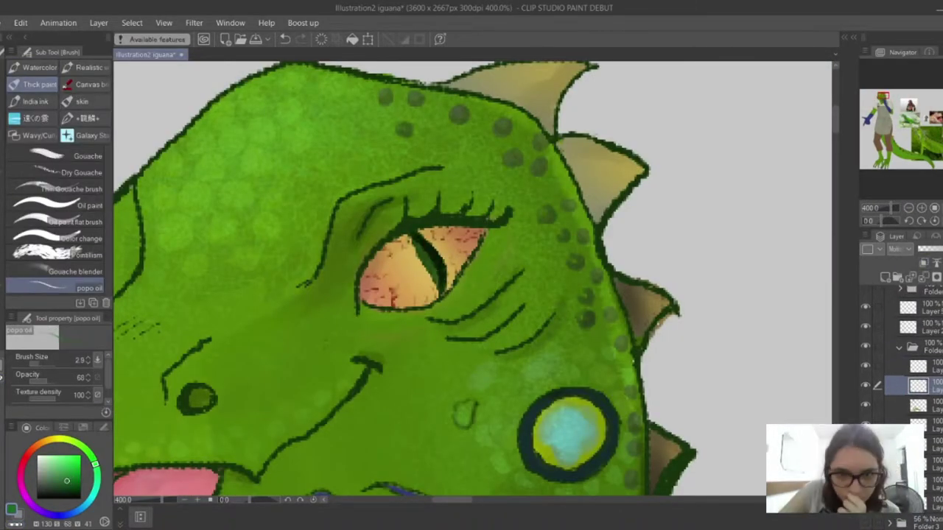
{"action": "scroll", "coordinate": [472, 280], "scroll_direction": "up", "scroll_amount": 3}
{"action": "scroll", "coordinate": [472, 280], "scroll_direction": "down", "scroll_amount": 3}
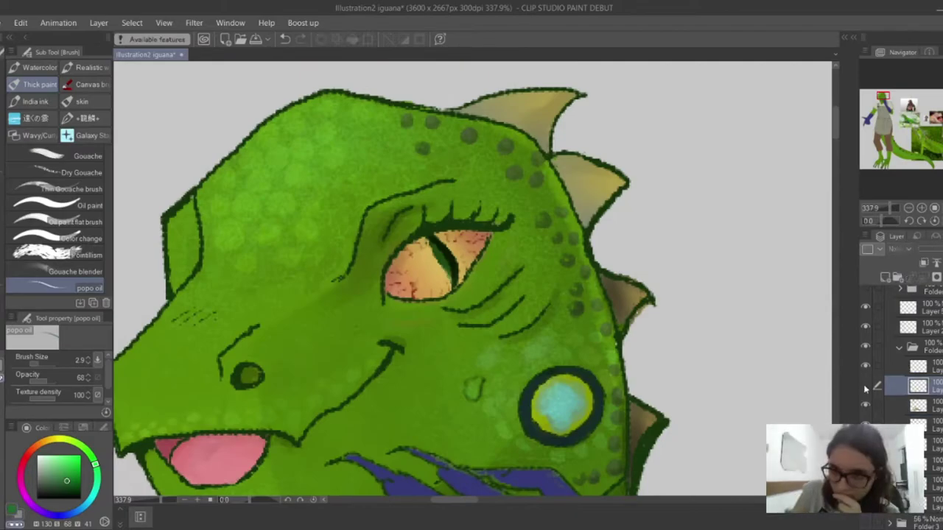
- Darken the outer edges of the iris in muted red with the Soft airbrush
{"action": "key", "text": "b"}
{"action": "left_click", "coordinate": [402, 283], "text": "alt"}
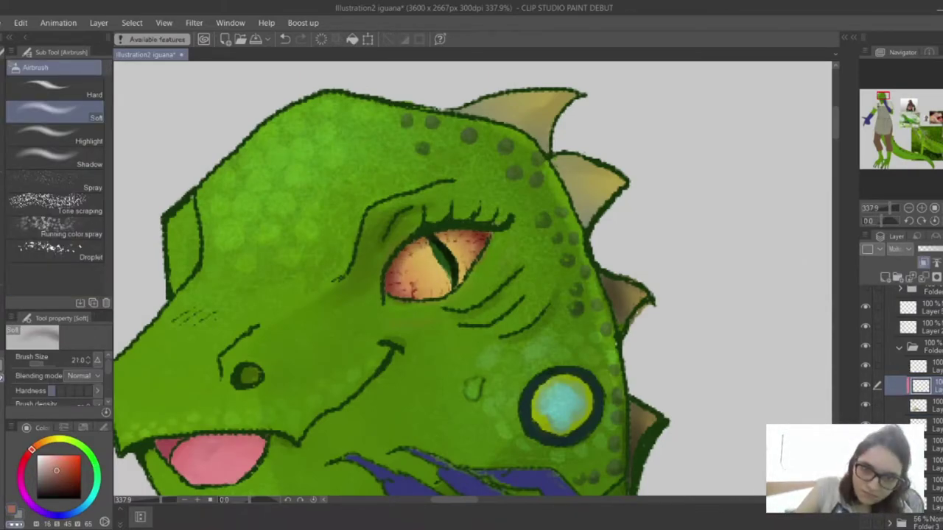
{"action": "scroll", "coordinate": [473, 291], "scroll_direction": "up", "scroll_amount": 2}
{"action": "key", "text": "bracketright"}
{"action": "key", "text": "bracketright"}
{"action": "key", "text": "bracketright"}
- Draw small bright red veins across the iris with the Lineart and sketch pen
{"action": "key", "text": "p"}
{"action": "scroll", "coordinate": [481, 287], "scroll_direction": "up", "scroll_amount": 2}
{"action": "left_click_drag", "start_coordinate": [368, 310], "coordinate": [372, 328]}
{"action": "key", "text": "ctrl+z"}
{"action": "scroll", "coordinate": [472, 280], "scroll_direction": "down", "scroll_amount": 2}
{"action": "scroll", "coordinate": [472, 280], "scroll_direction": "up", "scroll_amount": 2}
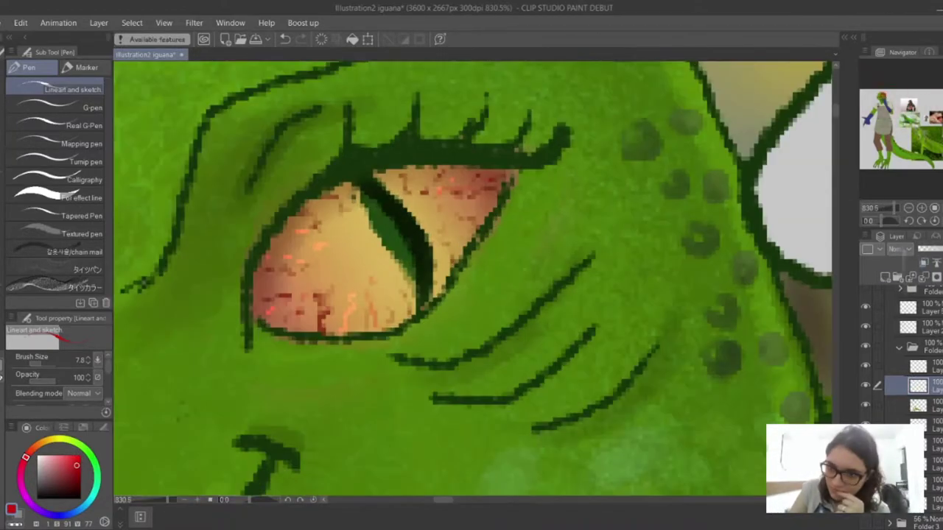
- Tint the iris edges pink with the Soft airbrush and draw a white highlight on the eye
{"action": "key", "text": "b"}
{"action": "scroll", "coordinate": [474, 281], "scroll_direction": "down", "scroll_amount": 2}
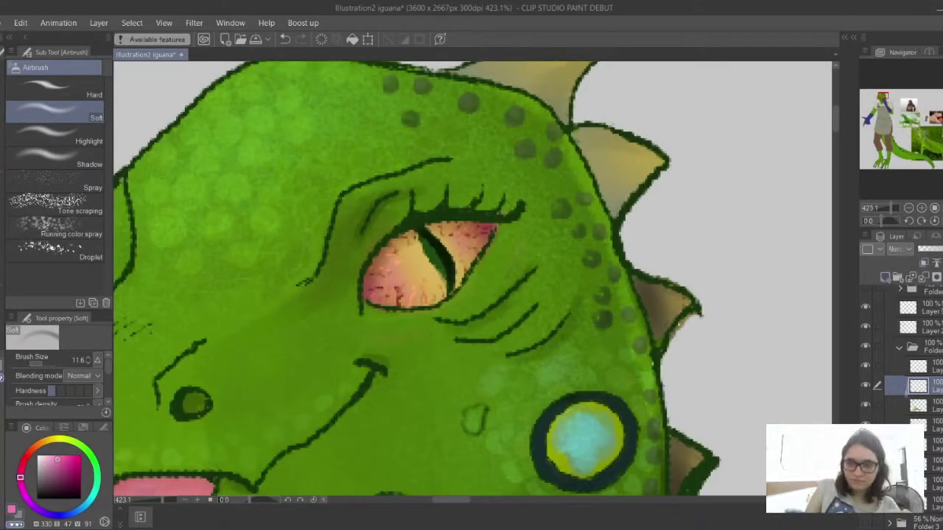
{"action": "key", "text": "p"}
{"action": "scroll", "coordinate": [320, 193], "scroll_direction": "down", "scroll_amount": 10}
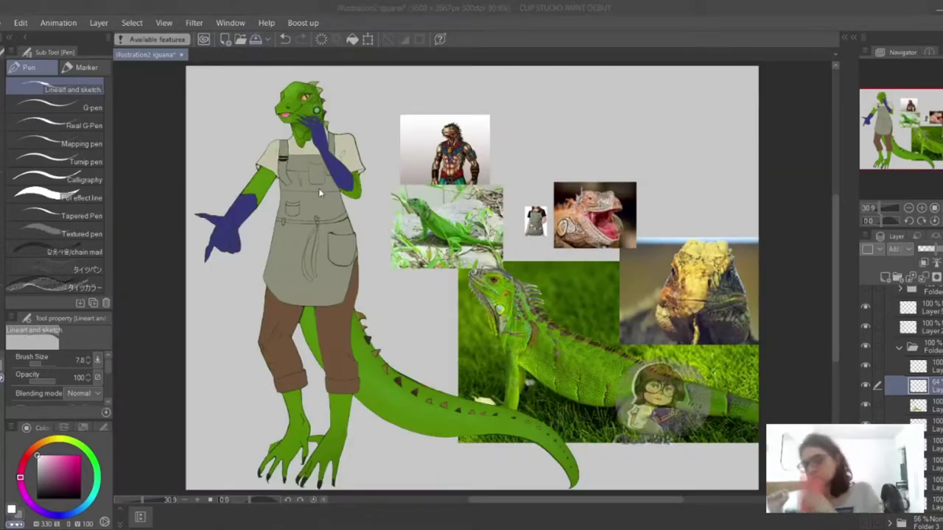
{"action": "scroll", "coordinate": [320, 194], "scroll_direction": "up", "scroll_amount": 7}
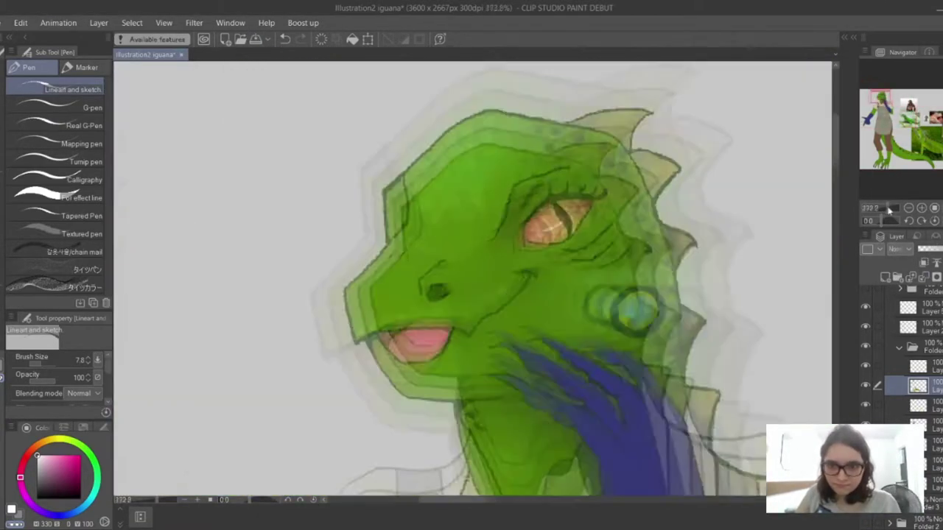
- Paint pale teal scale patches on the snout and beside the mouth with the popo oil brush
{"action": "key", "text": "b"}
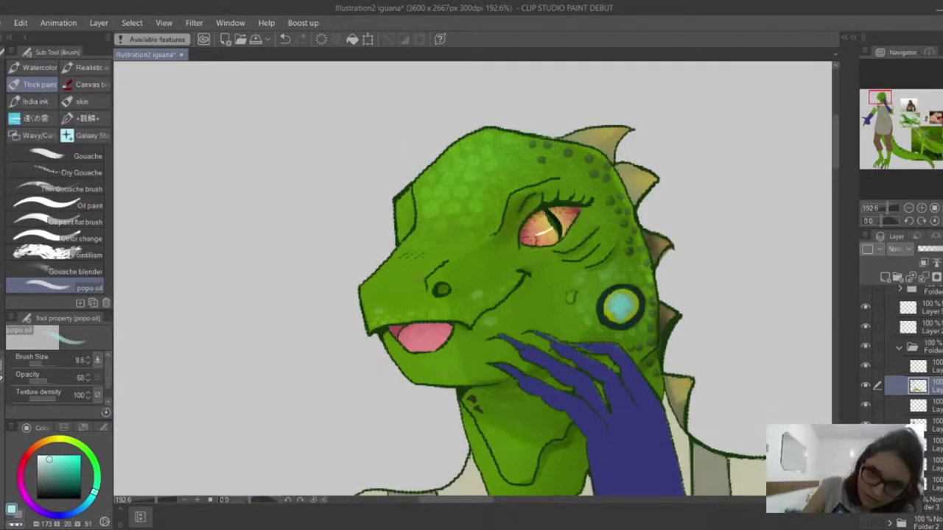
{"action": "scroll", "coordinate": [472, 281], "scroll_direction": "down", "scroll_amount": 4}
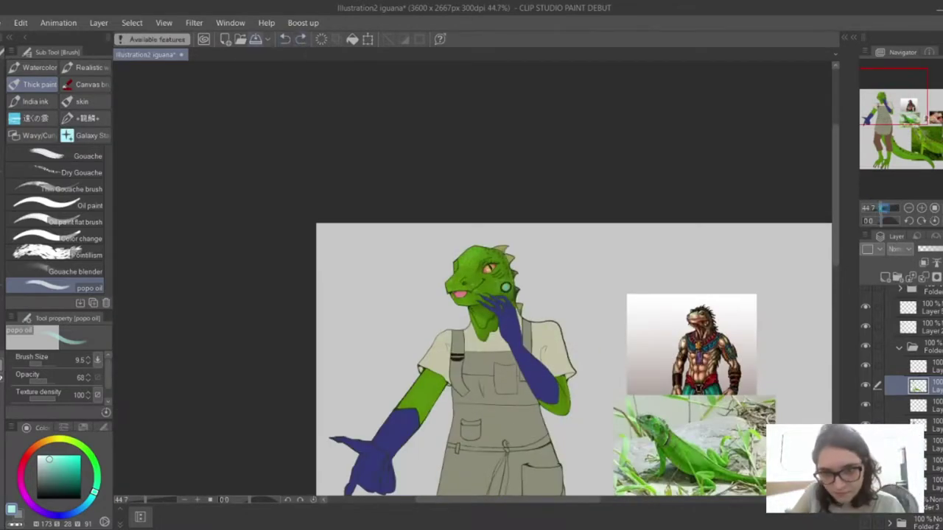
- Outline the cheek scales around the round blue plate in dark teal and soften the outlines by lowering the layer's opacity
{"action": "scroll", "coordinate": [506, 303], "scroll_direction": "up", "scroll_amount": 7}
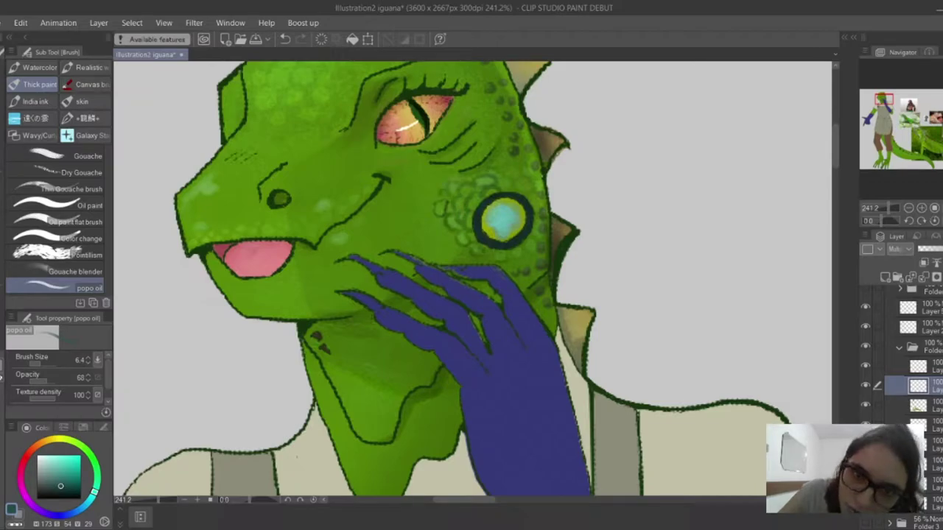
{"action": "scroll", "coordinate": [487, 286], "scroll_direction": "up", "scroll_amount": 2}
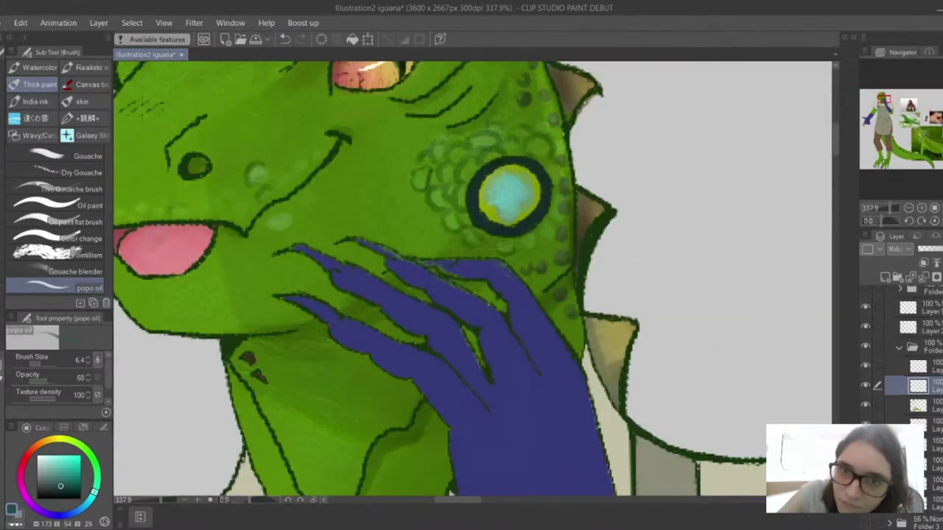
{"action": "scroll", "coordinate": [471, 280], "scroll_direction": "down", "scroll_amount": 3}
{"action": "key", "text": "b"}
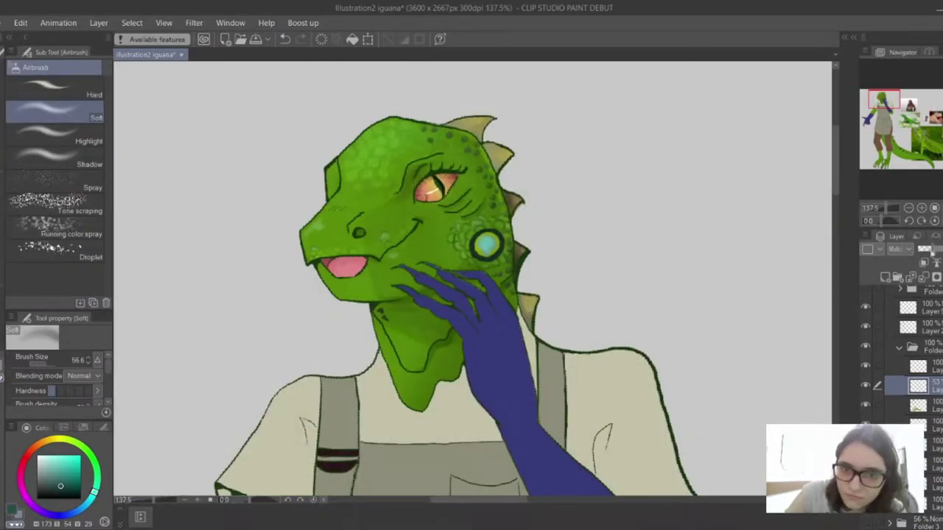
{"action": "key", "text": "ctrl+0"}
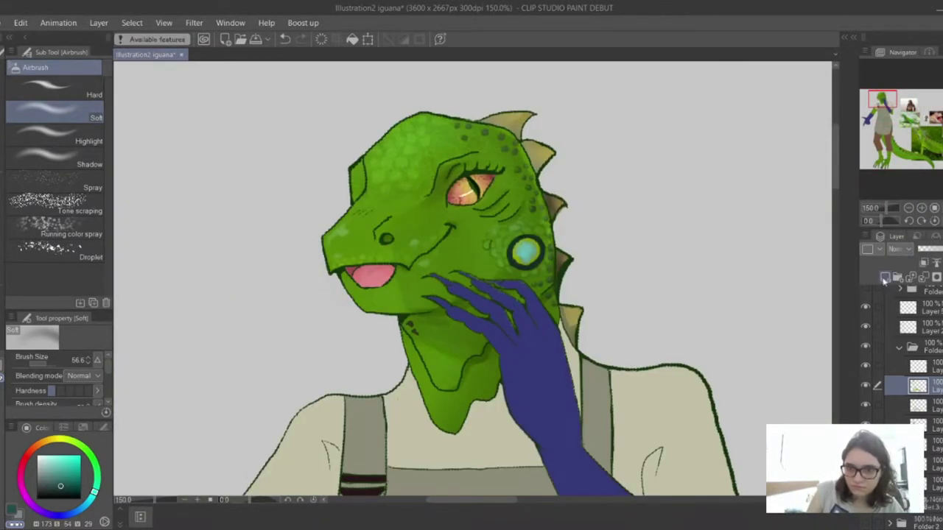
- Shade the tongue in deeper pink and add a soft highlight to it on an Add blending layer
{"action": "key", "text": "b"}
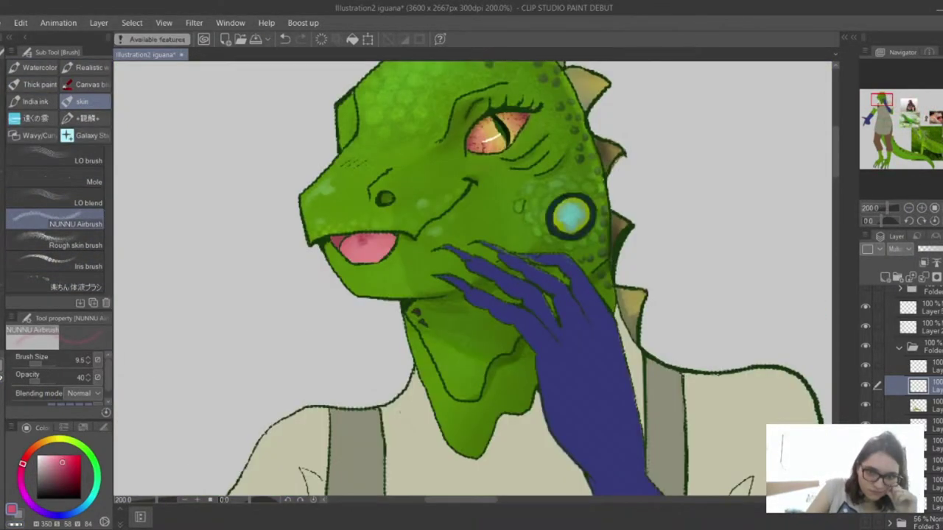
{"action": "key", "text": "e"}
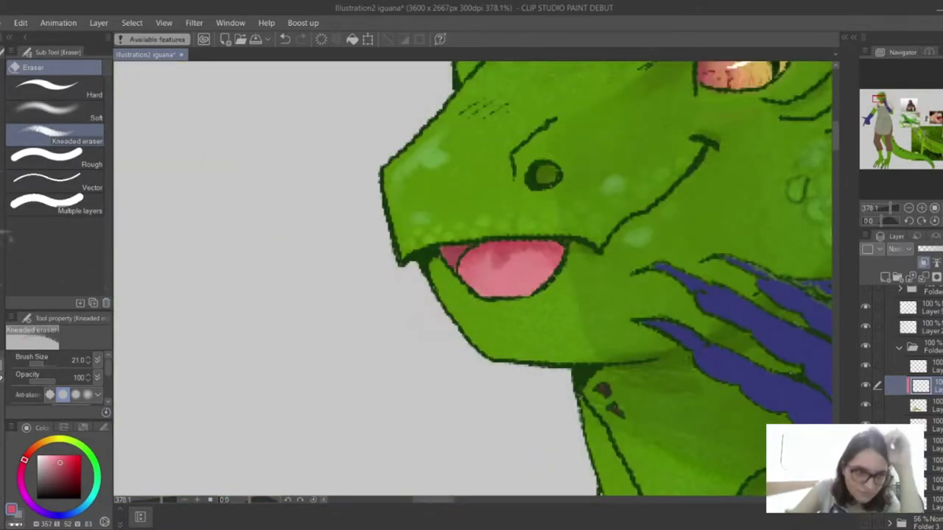
{"action": "key", "text": "b"}
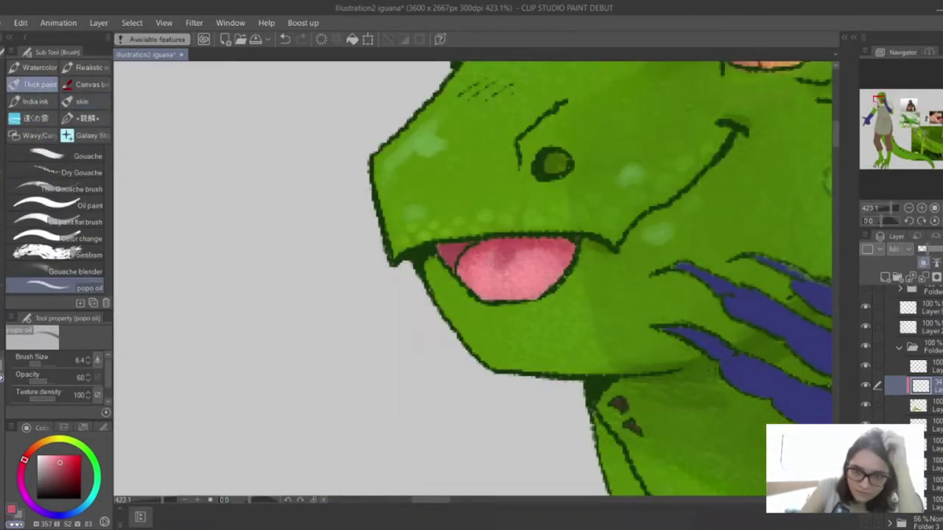
{"action": "key", "text": "b"}
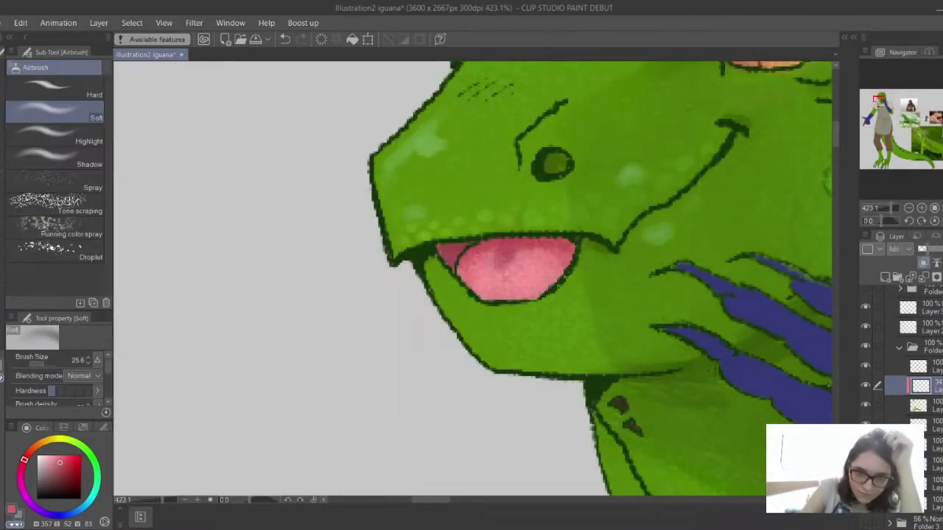
{"action": "key", "text": "ctrl+0"}
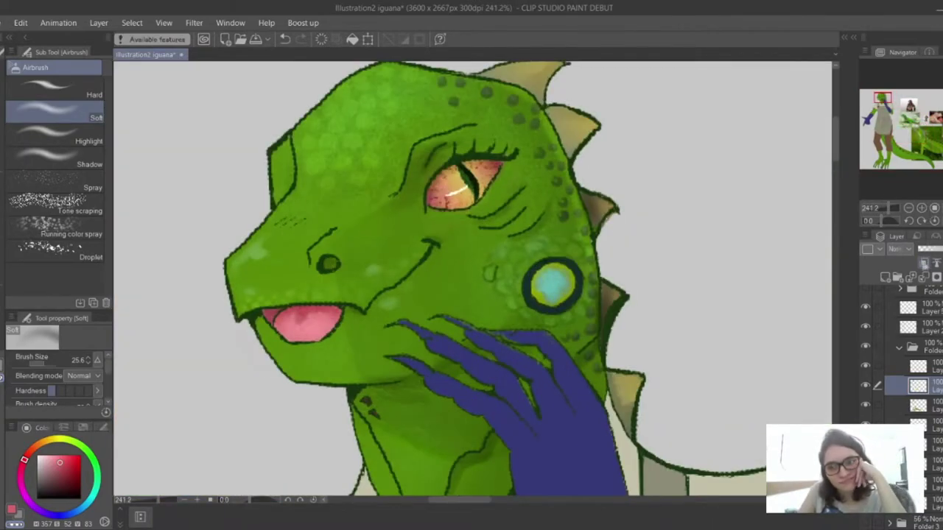
- Paint pale yellow rim highlights along the forehead, brow, snout and jaw, and soften them on an Add blending layer
{"action": "key", "text": "b"}
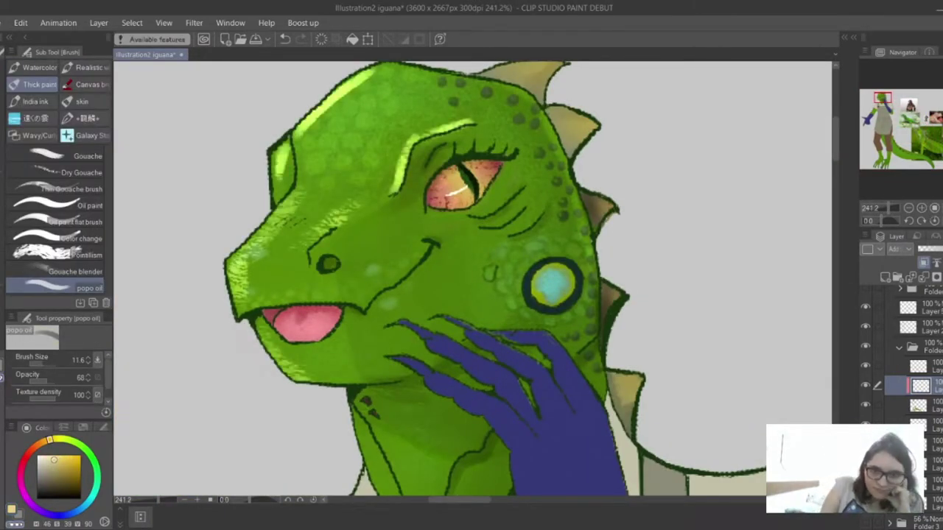
{"action": "key", "text": "ctrl+minus"}
{"action": "key", "text": "ctrl+minus"}
{"action": "key", "text": "ctrl+minus"}
{"action": "key", "text": "j"}
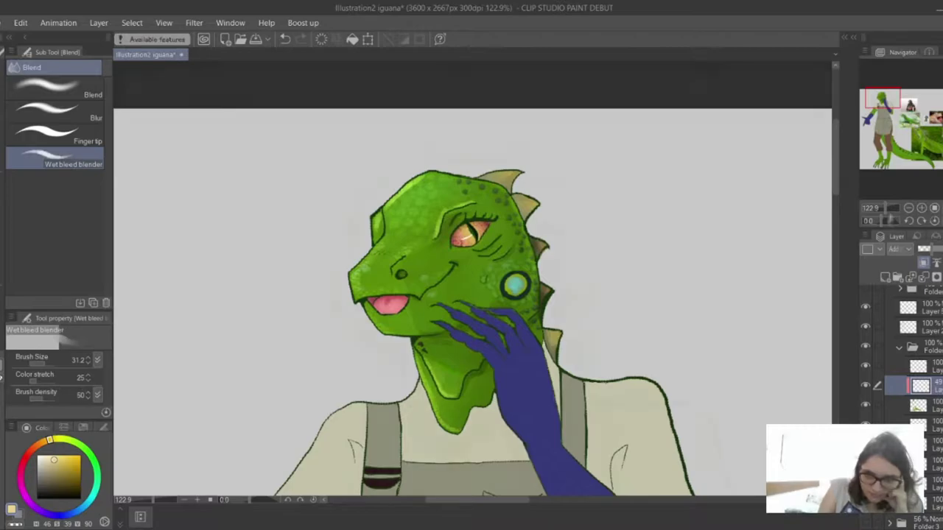
- Paint blue-grey bands across the tail with the popo oil brush at size 46.4 on a Multiply layer
{"action": "key", "text": "ctrl+0"}
{"action": "key", "text": "b"}
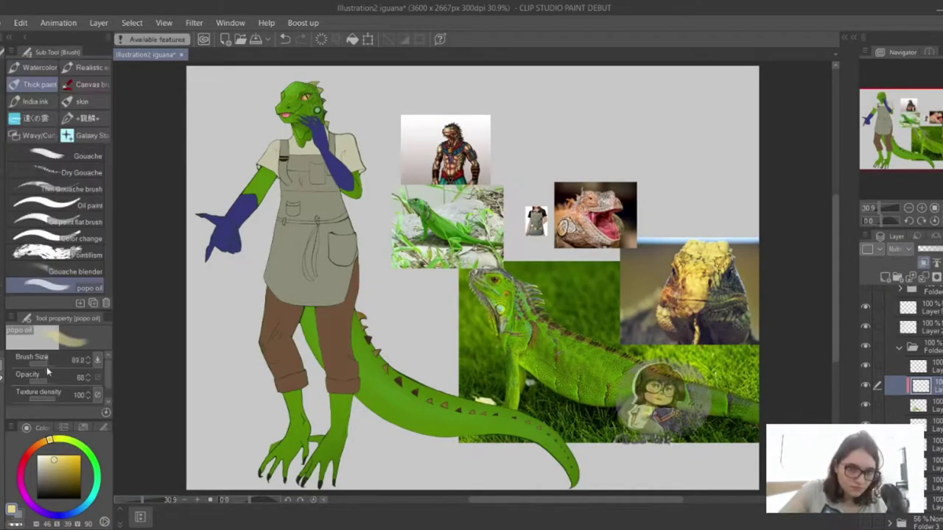
{"action": "left_click_drag", "start_coordinate": [395, 420], "coordinate": [417, 388]}
{"action": "left_click_drag", "start_coordinate": [403, 421], "coordinate": [420, 389]}
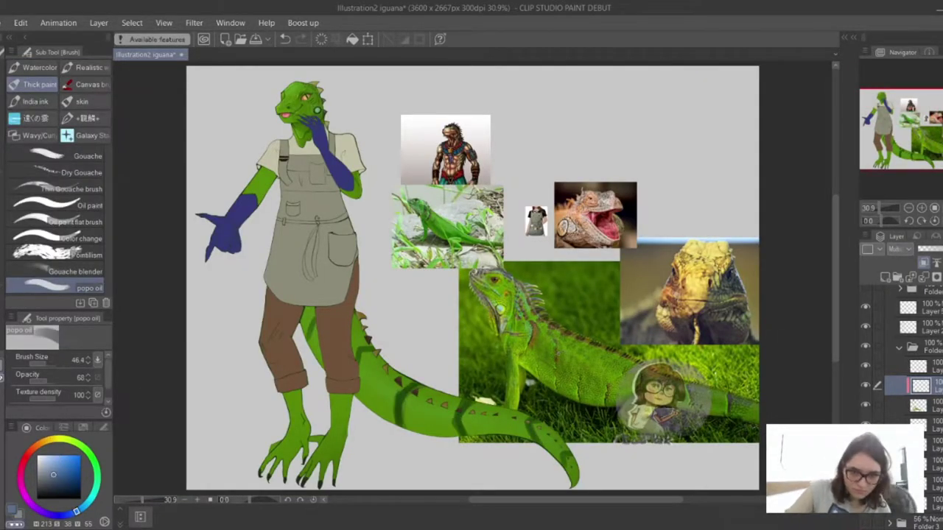
{"action": "key", "text": "ctrl+z"}
{"action": "scroll", "coordinate": [459, 486], "scroll_direction": "up", "scroll_amount": 2}
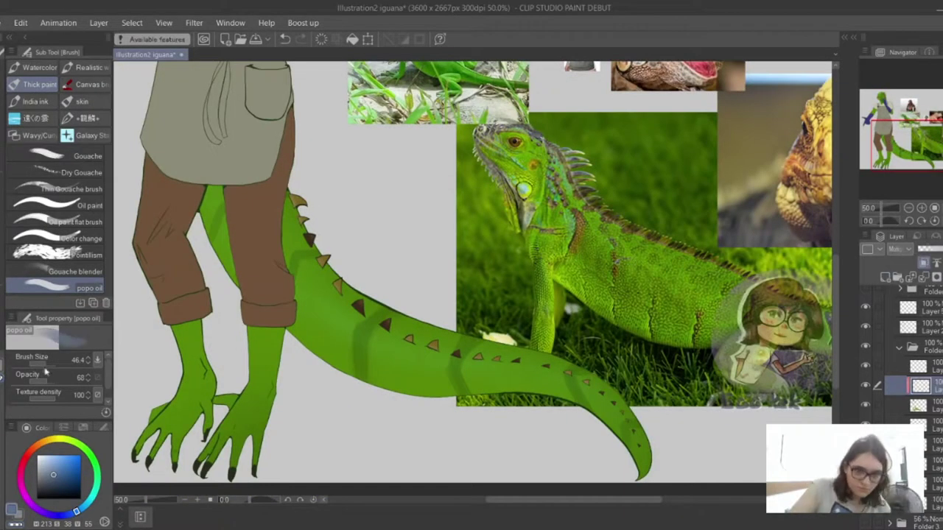
- Paint bright lime highlights along the edges of the dark tail bands on an Add blending layer
{"action": "scroll", "coordinate": [472, 273], "scroll_direction": "down", "scroll_amount": 4}
{"action": "scroll", "coordinate": [472, 273], "scroll_direction": "up", "scroll_amount": 6}
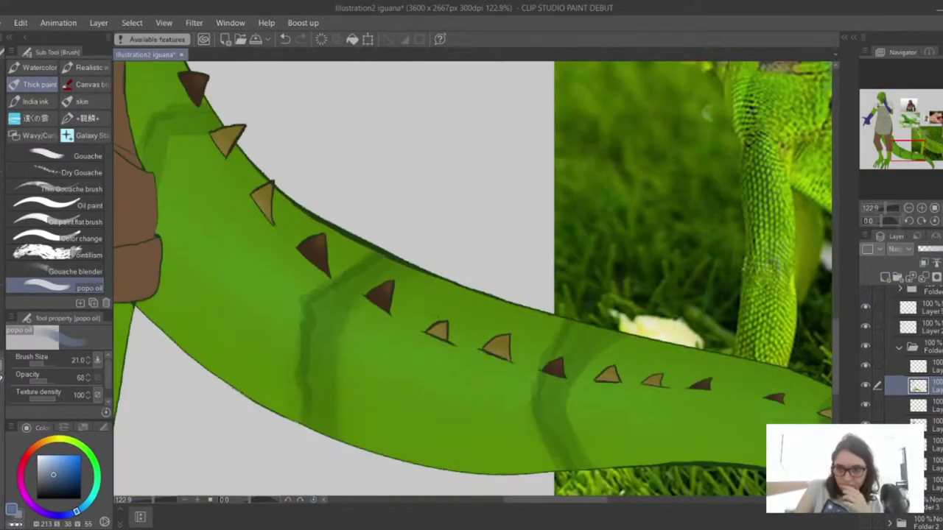
{"action": "scroll", "coordinate": [472, 273], "scroll_direction": "down", "scroll_amount": 3}
{"action": "left_click_drag", "start_coordinate": [380, 351], "coordinate": [416, 266]}
{"action": "left_click_drag", "start_coordinate": [302, 213], "coordinate": [330, 184]}
{"action": "left_click_drag", "start_coordinate": [202, 168], "coordinate": [223, 125]}
{"action": "left_click_drag", "start_coordinate": [500, 349], "coordinate": [525, 300]}
{"action": "left_click_drag", "start_coordinate": [718, 431], "coordinate": [738, 402]}
{"action": "scroll", "coordinate": [494, 282], "scroll_direction": "up", "scroll_amount": 3}
- Blend the lime tail-band highlights with the Wet bleed blender at size 25.6 and lower the layer's opacity to 51%
{"action": "key", "text": "j"}
{"action": "left_click_drag", "start_coordinate": [361, 250], "coordinate": [306, 283]}
{"action": "left_click_drag", "start_coordinate": [523, 397], "coordinate": [501, 439]}
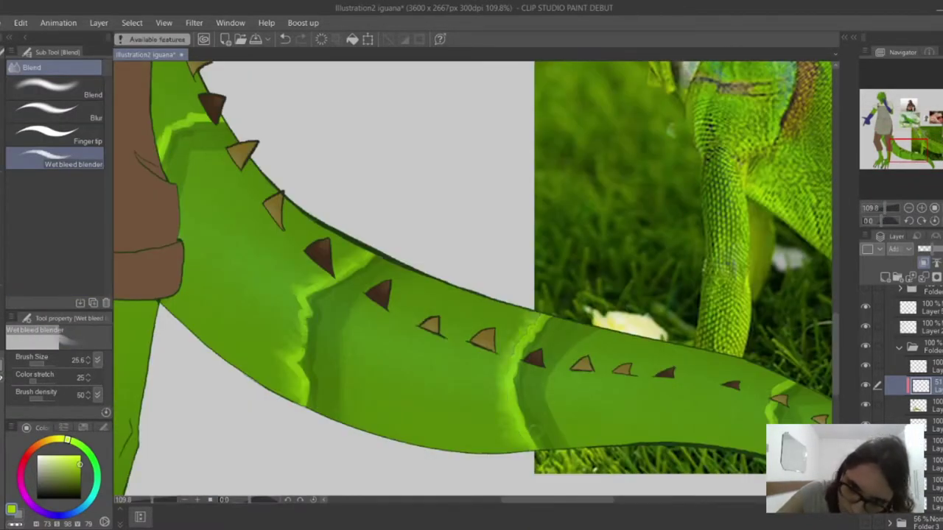
{"action": "scroll", "coordinate": [472, 278], "scroll_direction": "down", "scroll_amount": 2}
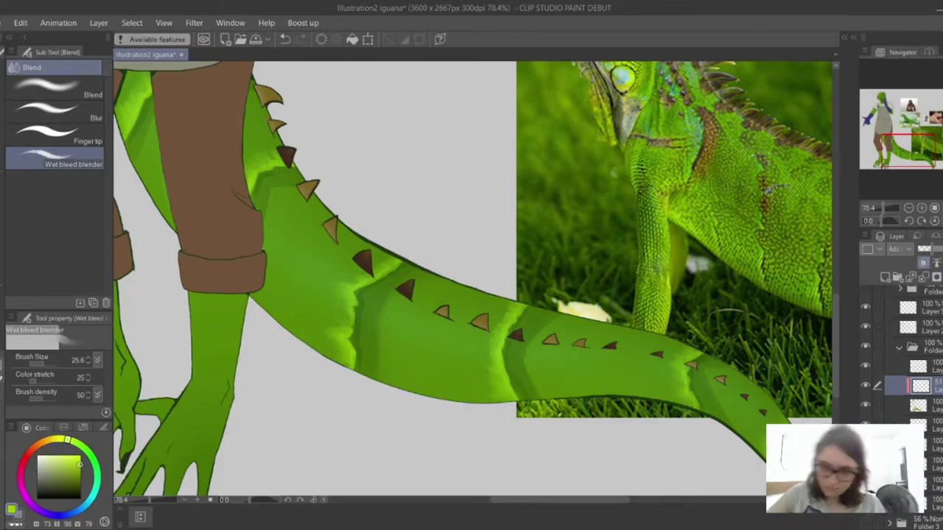
- Brush a broad lime glow over the skin with popo oil at size 125 on a low-opacity Add layer
{"action": "key", "text": "p"}
{"action": "scroll", "coordinate": [472, 278], "scroll_direction": "down", "scroll_amount": 4}
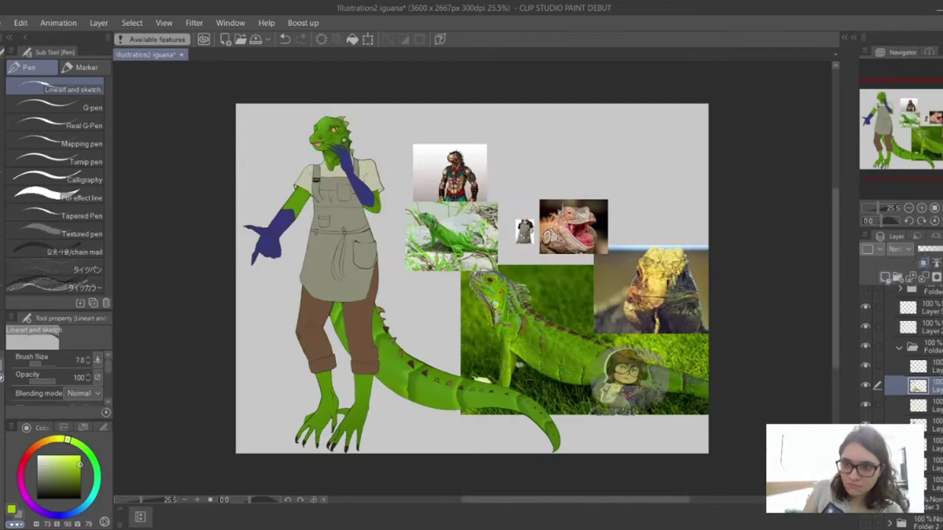
{"action": "key", "text": "b"}
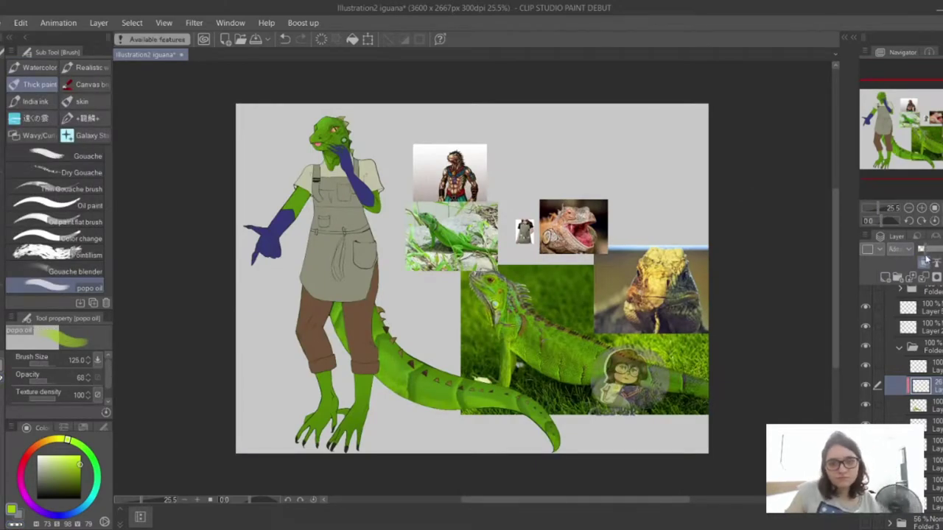
- Shade the skin beneath the shirt sleeves in blue-grey with popo oil at size 38.1 on a Multiply layer at 79% opacity
{"action": "left_click", "coordinate": [81, 101]}
{"action": "left_click", "coordinate": [76, 223]}
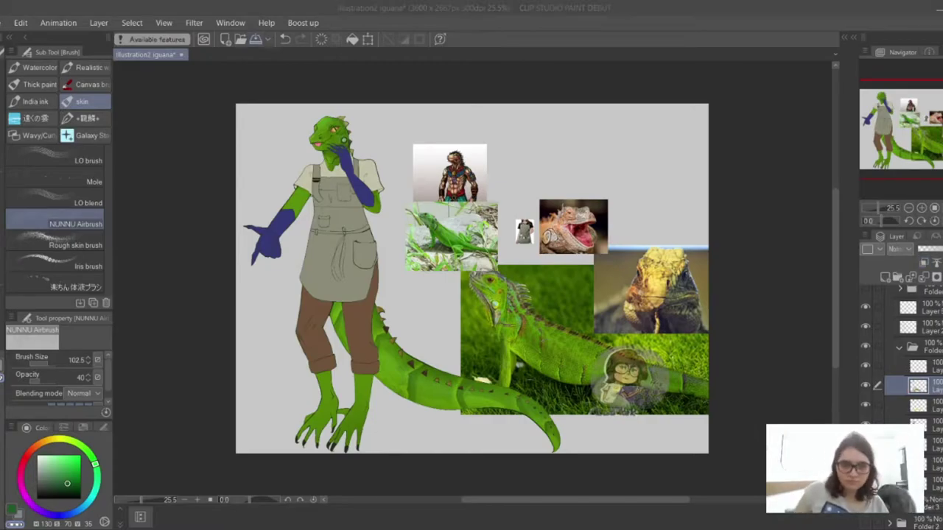
{"action": "scroll", "coordinate": [471, 221], "scroll_direction": "up", "scroll_amount": 5}
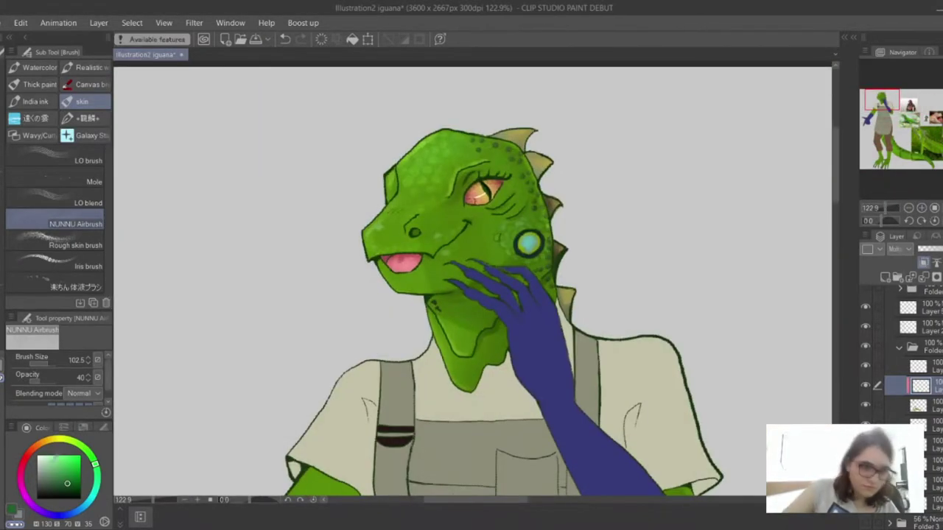
{"action": "left_click", "coordinate": [40, 84]}
{"action": "left_click", "coordinate": [74, 288]}
{"action": "scroll", "coordinate": [472, 284], "scroll_direction": "down", "scroll_amount": 3}
{"action": "scroll", "coordinate": [472, 284], "scroll_direction": "down", "scroll_amount": 4}
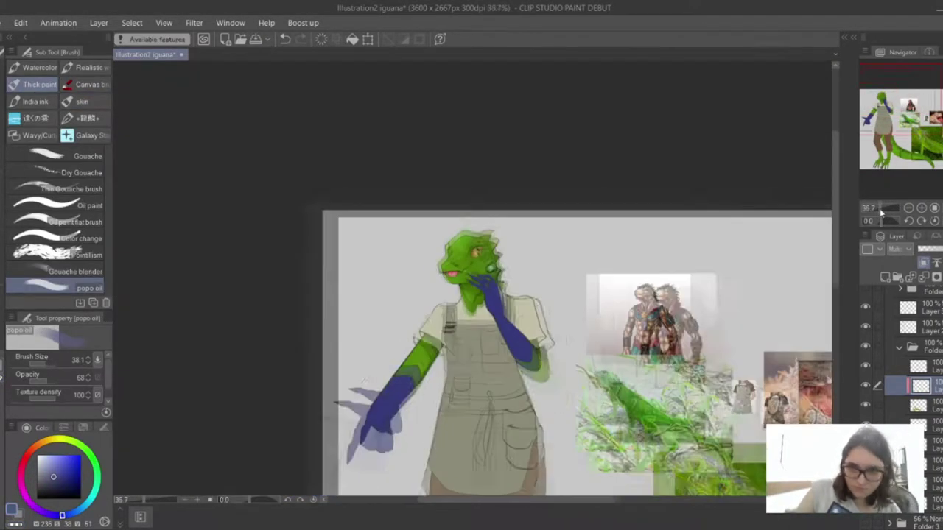
{"action": "scroll", "coordinate": [471, 486], "scroll_direction": "up", "scroll_amount": 4}
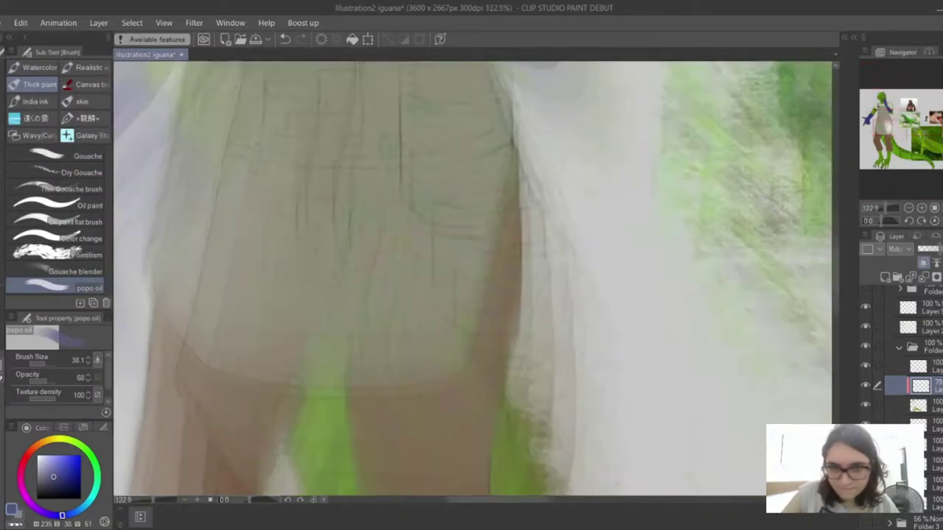
{"action": "key", "text": "ctrl+0"}
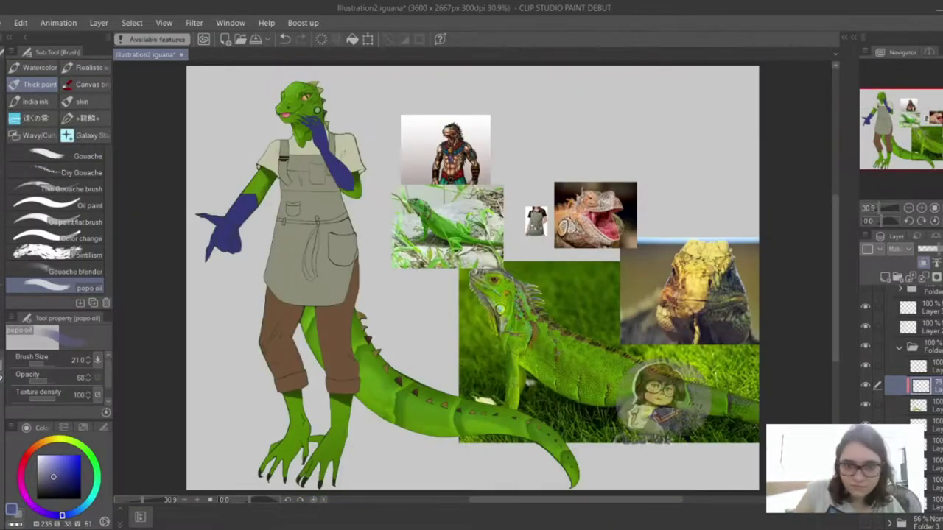
- Paint a bright green highlight along the shadow edge on the outstretched upper arm with popo oil and soften it with the Wet bleed blender
{"action": "scroll", "coordinate": [265, 147], "scroll_direction": "up", "scroll_amount": 5}
{"action": "left_click", "coordinate": [68, 458]}
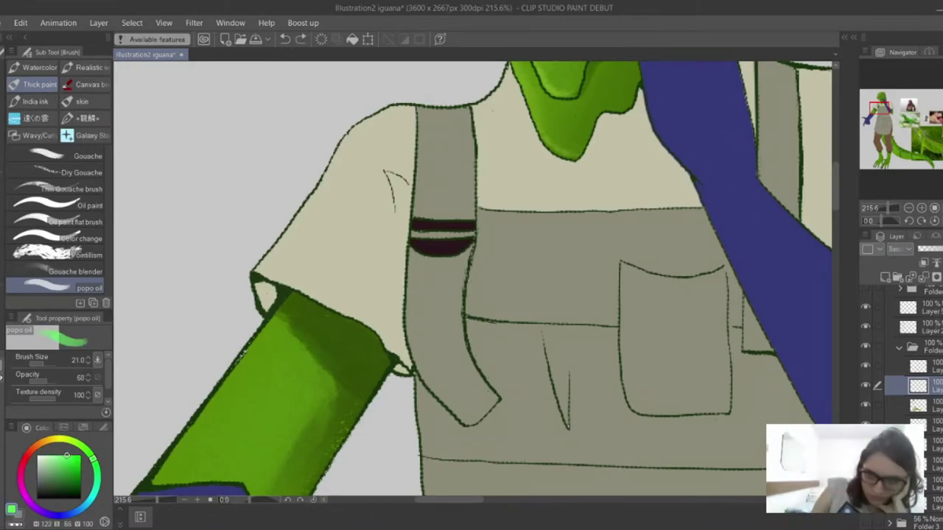
{"action": "left_click", "coordinate": [91, 457]}
{"action": "left_click_drag", "start_coordinate": [286, 318], "coordinate": [350, 383]}
{"action": "scroll", "coordinate": [472, 280], "scroll_direction": "up", "scroll_amount": 1}
{"action": "key", "text": "j"}
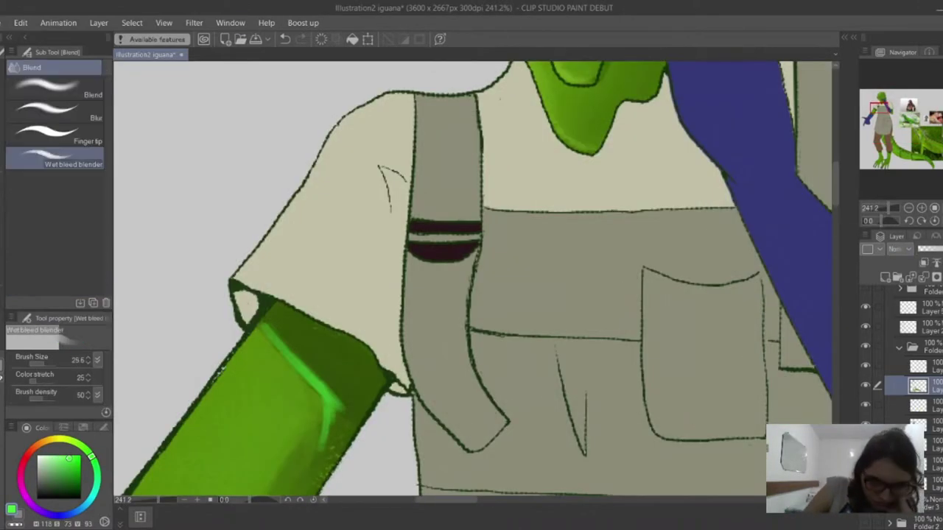
{"action": "scroll", "coordinate": [242, 74], "scroll_direction": "down", "scroll_amount": 6}
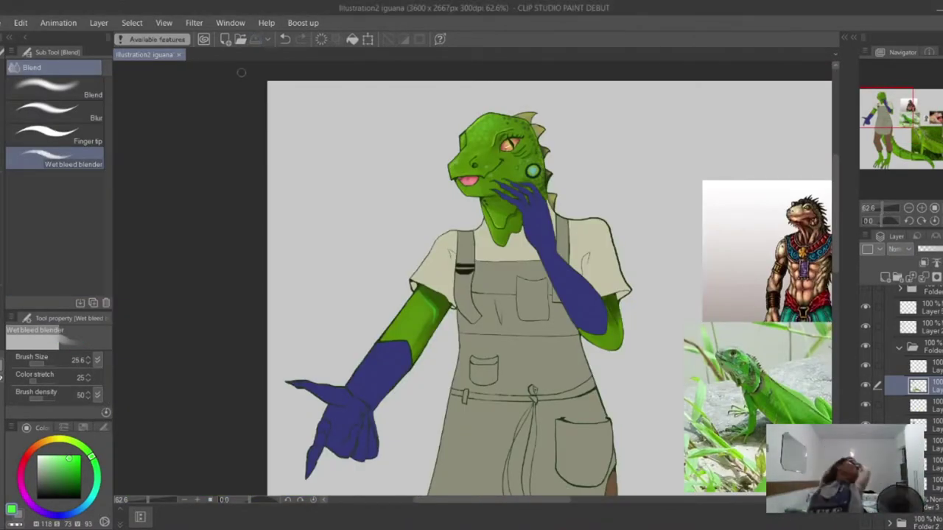
- Refine the arm shading and add fine light green highlights to the bent arm with popo oil at size 9.5
{"action": "scroll", "coordinate": [455, 288], "scroll_direction": "up", "scroll_amount": 4}
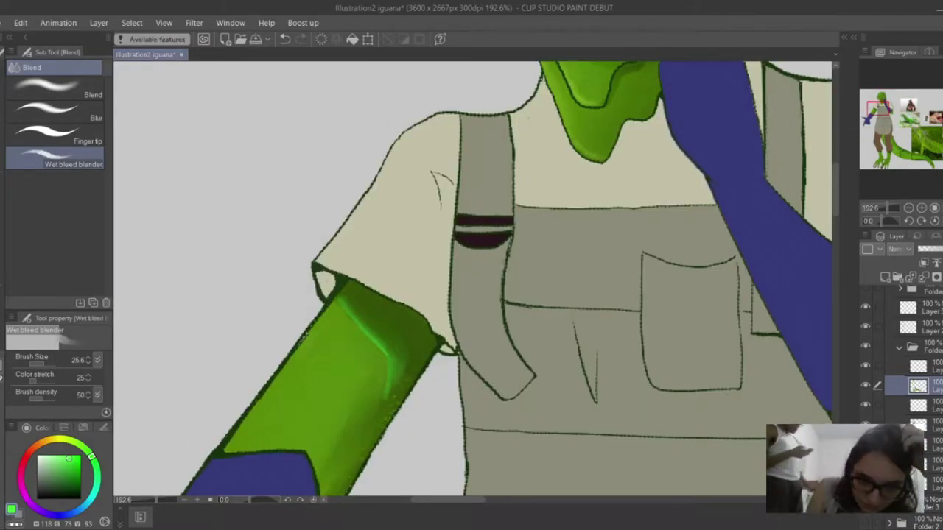
{"action": "key", "text": "b"}
{"action": "mouse_move", "coordinate": [888, 209]}
{"action": "left_mouse_down"}
{"action": "mouse_move", "coordinate": [896, 209]}
{"action": "mouse_move", "coordinate": [859, 206]}
{"action": "mouse_move", "coordinate": [887, 210]}
{"action": "left_mouse_up"}
{"action": "key", "text": "b"}
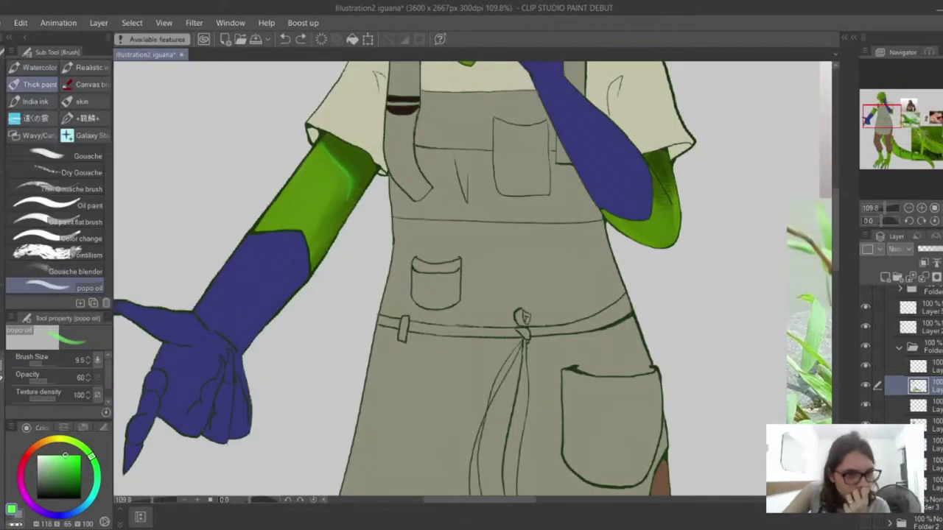
- Paint light green highlights along the shadows below both trouser cuffs on an Add layer, blend them and lower the layer's opacity to 32%
{"action": "left_click_drag", "start_coordinate": [904, 122], "coordinate": [902, 158]}
{"action": "left_click_drag", "start_coordinate": [434, 265], "coordinate": [498, 274]}
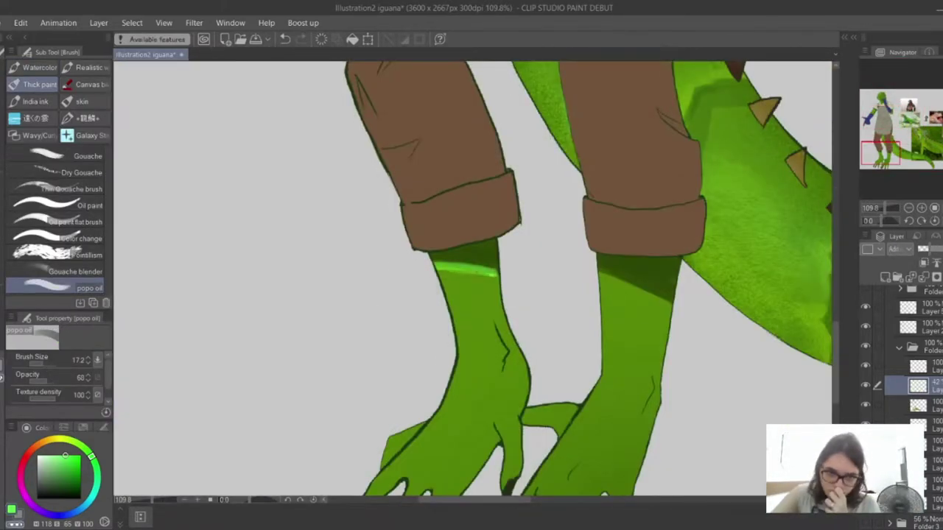
{"action": "left_click_drag", "start_coordinate": [600, 268], "coordinate": [672, 295]}
{"action": "key", "text": "ctrl+minus"}
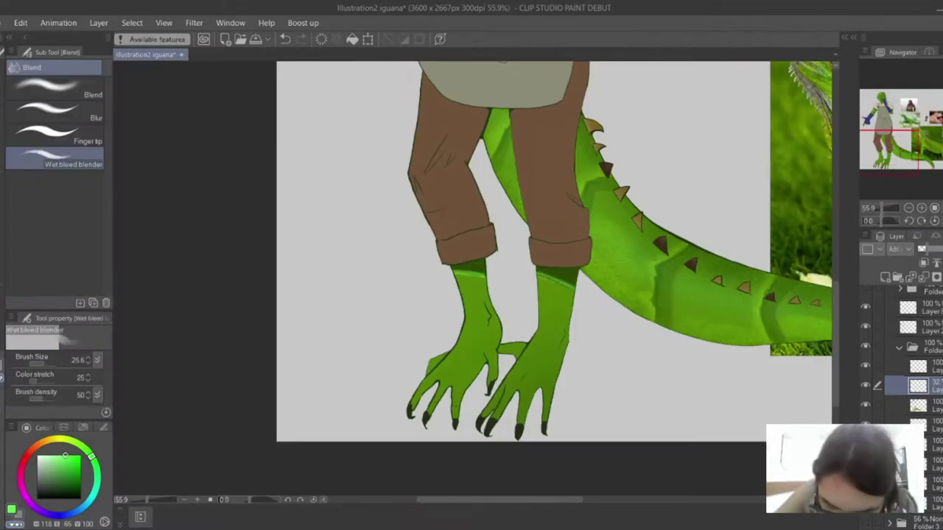
- Recolor the shirt and apron line art reddish brown with the Soft airbrush on a clipped layer
{"action": "scroll", "coordinate": [560, 280], "scroll_direction": "up", "scroll_amount": 5}
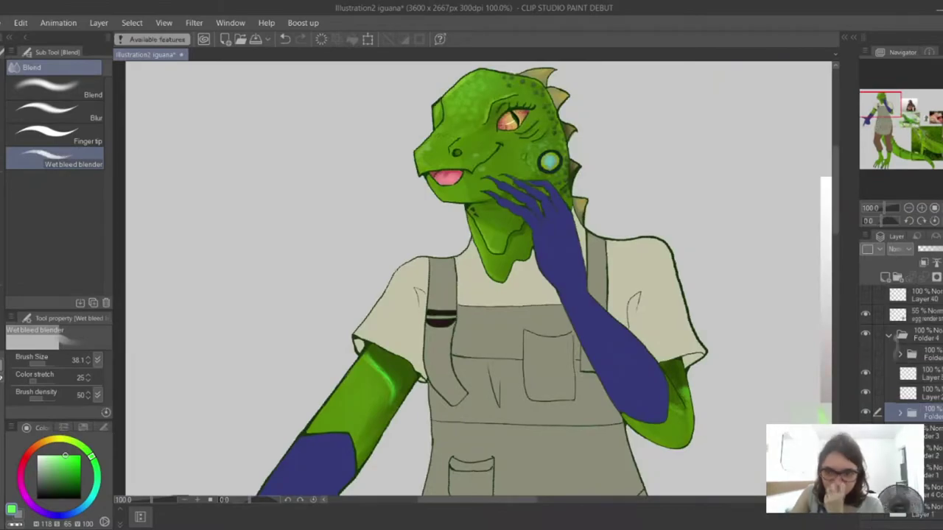
{"action": "key", "text": "b"}
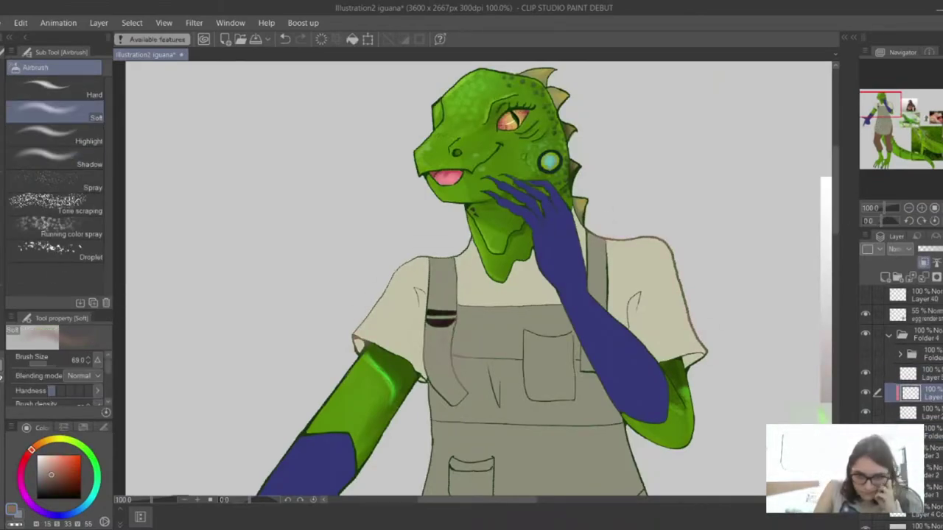
{"action": "scroll", "coordinate": [547, 275], "scroll_direction": "down", "scroll_amount": 2}
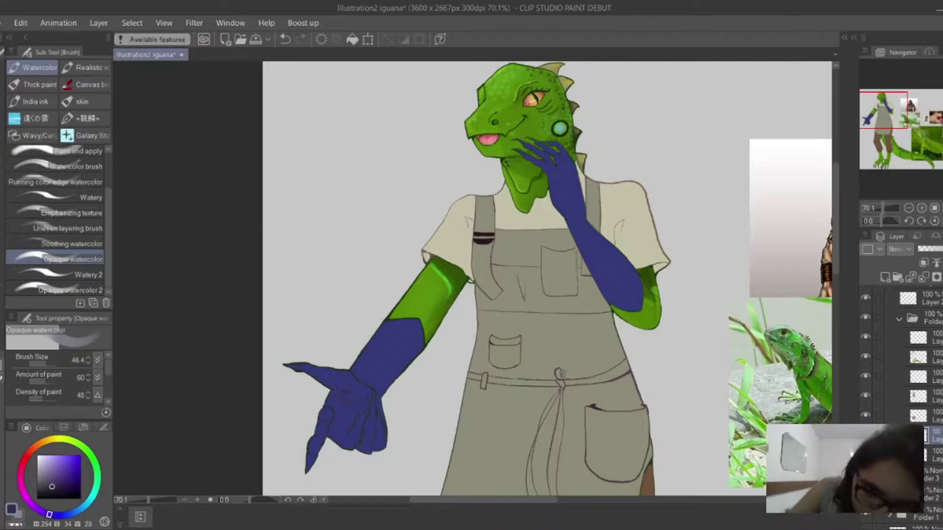
- Shade the outstretched glove in dark indigo with the Dense watercolor brush at size 9.5 and blend the shadows
{"action": "scroll", "coordinate": [55, 221], "scroll_direction": "up", "scroll_amount": 3}
{"action": "left_click", "coordinate": [74, 170]}
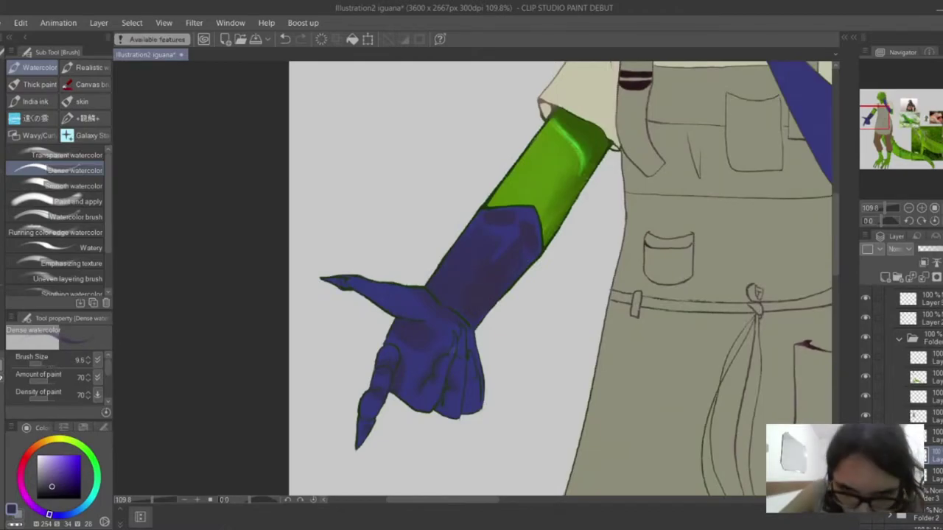
{"action": "key", "text": "j"}
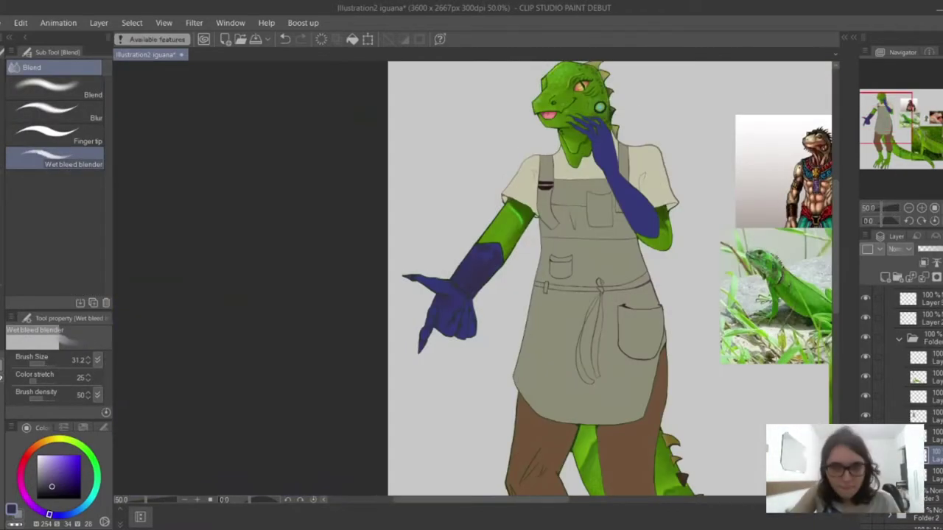
- Add lighter blue tones to the outstretched glove's forearm with popo oil at size 21 and the Soft airbrush
{"action": "key", "text": "g"}
{"action": "key", "text": "p"}
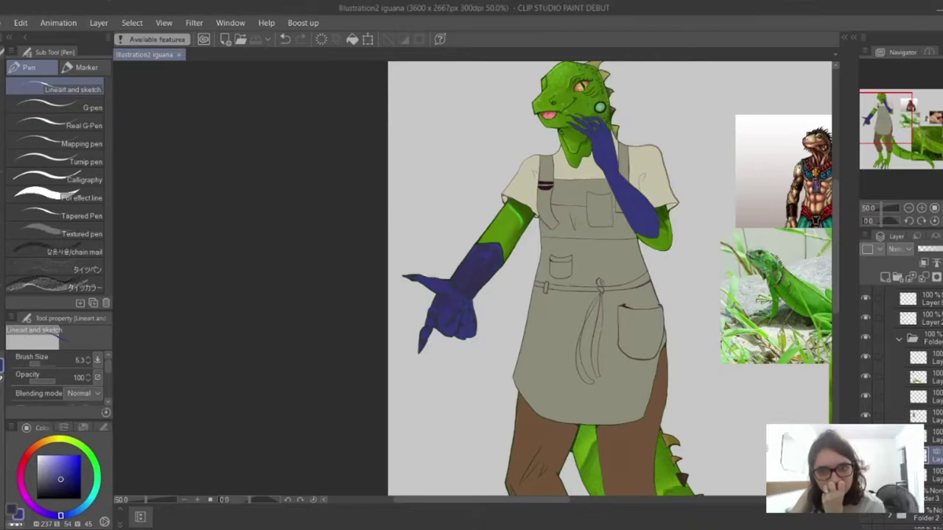
{"action": "key", "text": "b"}
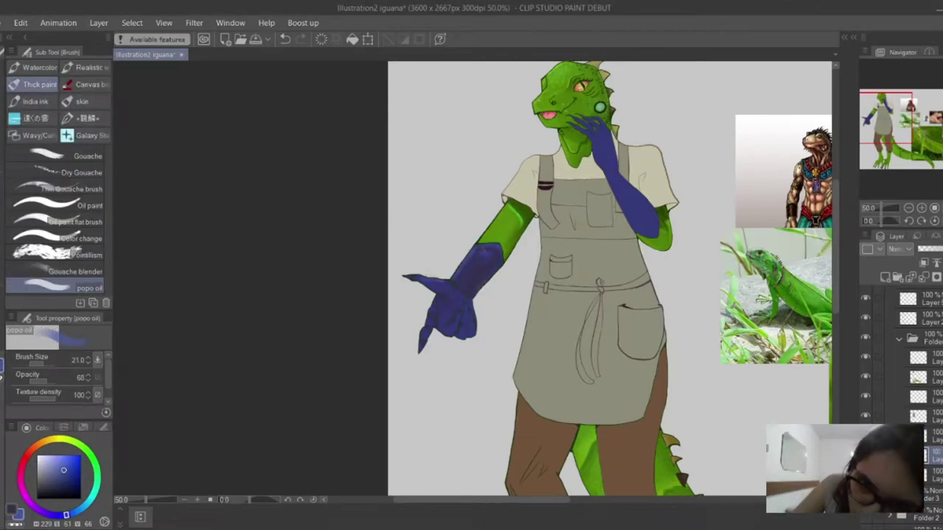
{"action": "key", "text": "b"}
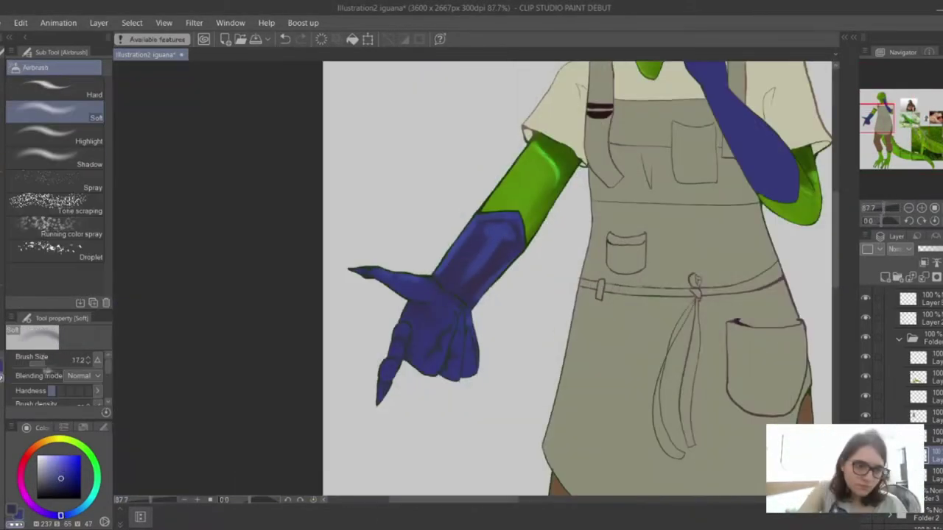
- Deepen the dark indigo shadows on the outstretched glove's wrist, palm and fingers with popo oil at 52% opacity
{"action": "key", "text": "b"}
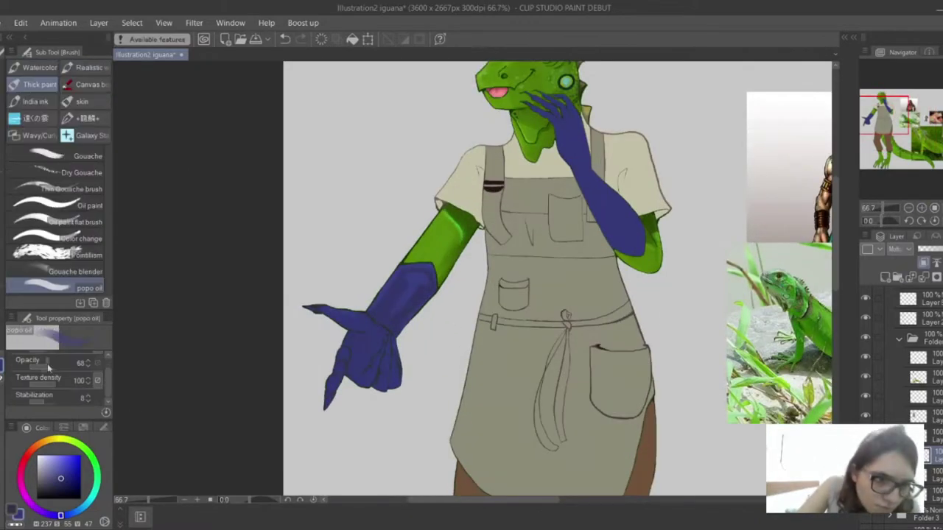
{"action": "left_click_drag", "start_coordinate": [350, 336], "coordinate": [409, 317]}
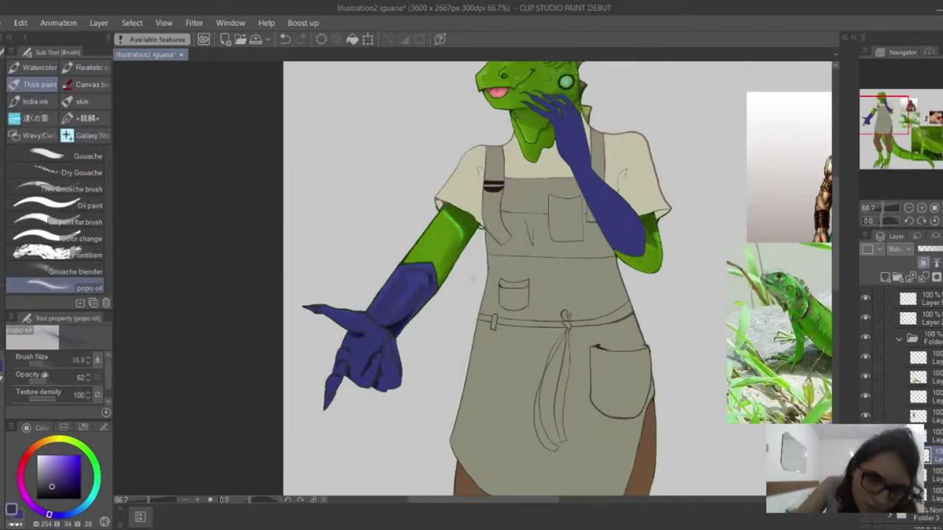
{"action": "scroll", "coordinate": [472, 278], "scroll_direction": "up", "scroll_amount": 3}
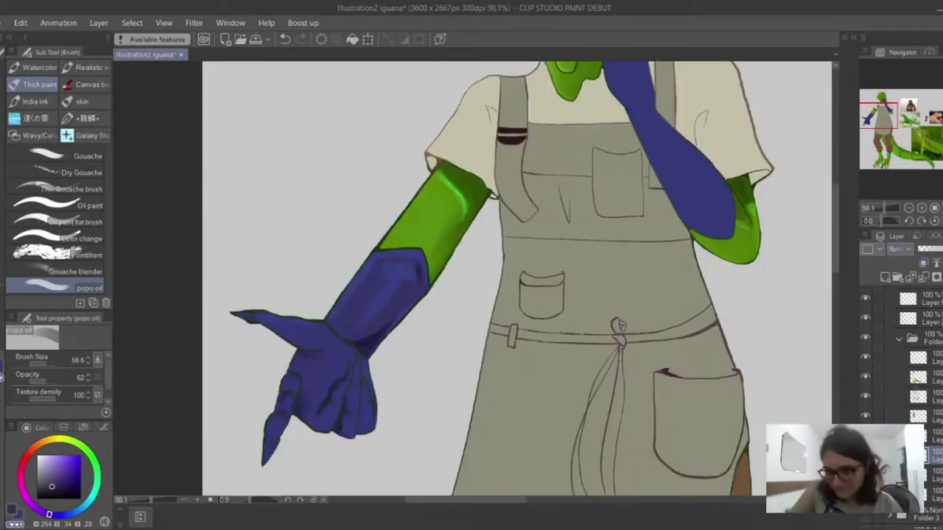
- Paint lavender highlights on the outstretched glove's thumb, fingers and cuff edges with the Dense watercolor brush on an Add layer
{"action": "key", "text": "bracketleft"}
{"action": "key", "text": "j"}
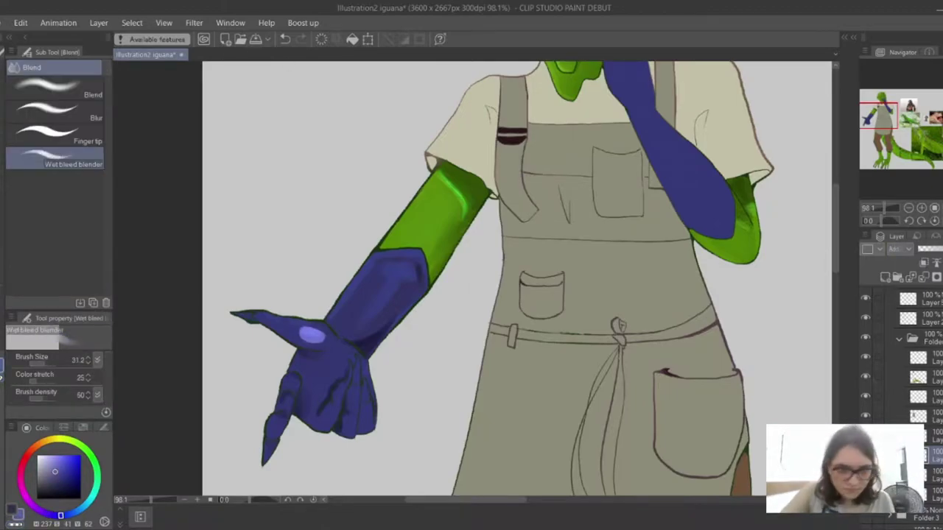
{"action": "key", "text": "b"}
{"action": "left_click_drag", "start_coordinate": [269, 433], "coordinate": [292, 379]}
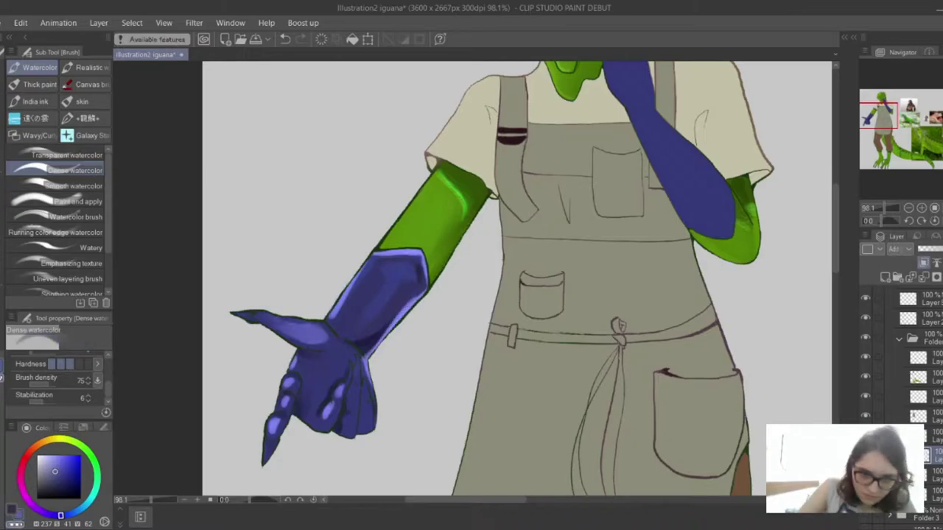
{"action": "scroll", "coordinate": [463, 249], "scroll_direction": "up", "scroll_amount": 1}
{"action": "scroll", "coordinate": [463, 249], "scroll_direction": "down", "scroll_amount": 1}
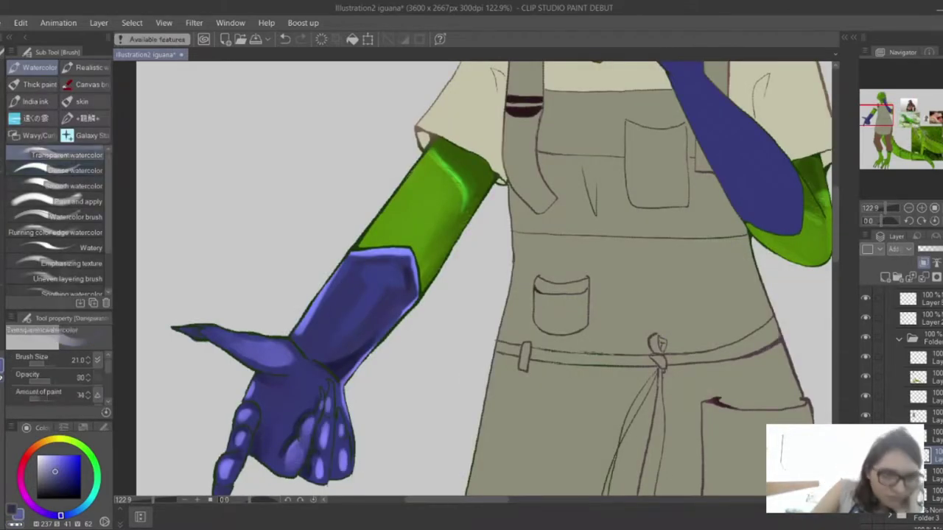
- Blend the glove's lavender highlights with the Wet bleed blender at size 31.2 and lower the layer's opacity to 45%
{"action": "key", "text": "j"}
{"action": "scroll", "coordinate": [462, 249], "scroll_direction": "down", "scroll_amount": 2}
{"action": "scroll", "coordinate": [379, 352], "scroll_direction": "down", "scroll_amount": 3}
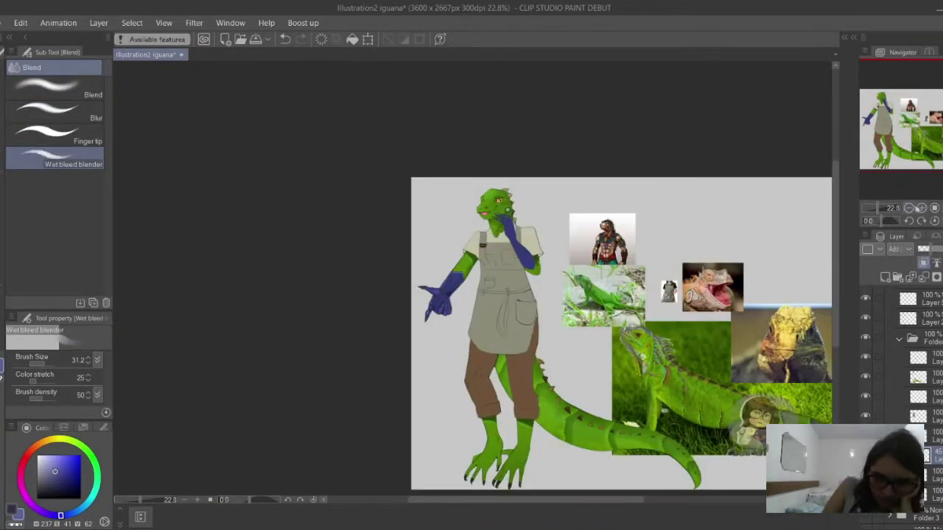
{"action": "scroll", "coordinate": [380, 352], "scroll_direction": "up", "scroll_amount": 8}
{"action": "scroll", "coordinate": [428, 354], "scroll_direction": "down", "scroll_amount": 8}
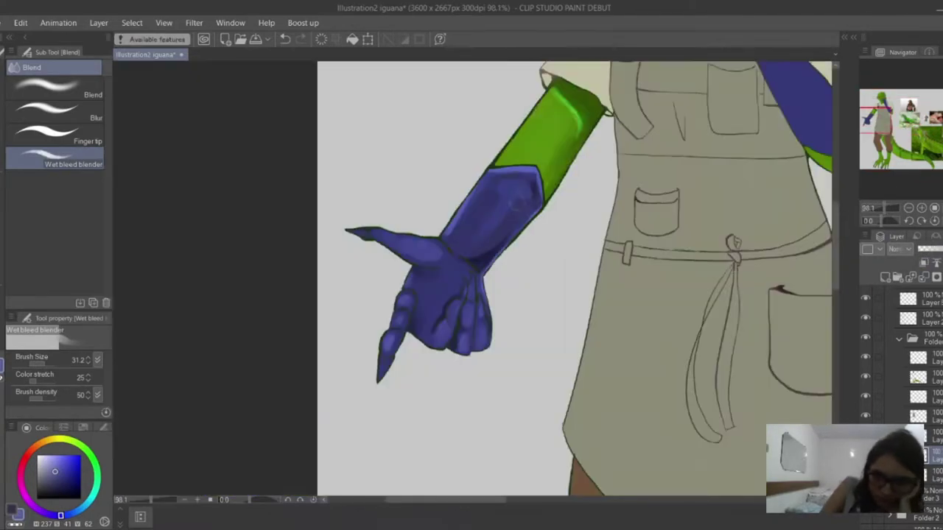
- Smooth the blue shading along the outstretched glove's forearm and cuff with the Wet bleed blender at size 11.6
{"action": "key", "text": "b"}
{"action": "scroll", "coordinate": [471, 280], "scroll_direction": "down", "scroll_amount": 3}
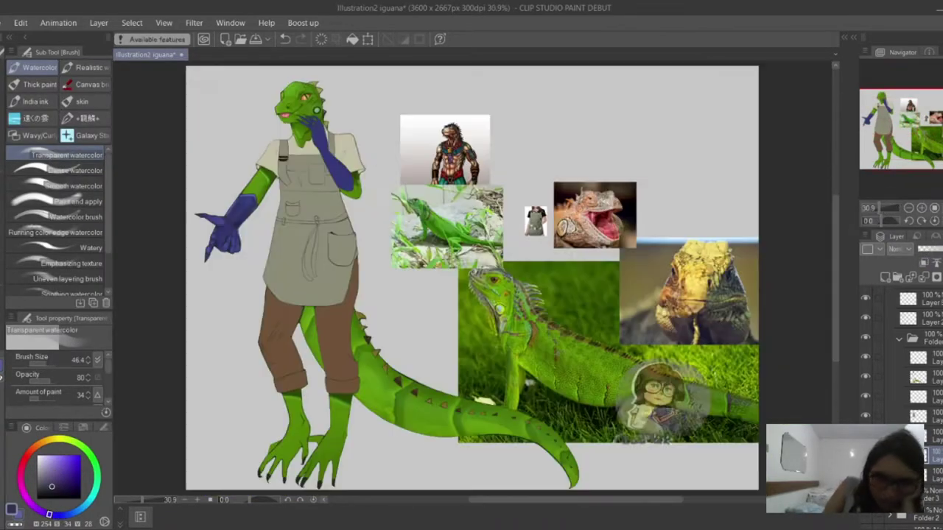
{"action": "scroll", "coordinate": [225, 196], "scroll_direction": "up", "scroll_amount": 10}
{"action": "key", "text": "j"}
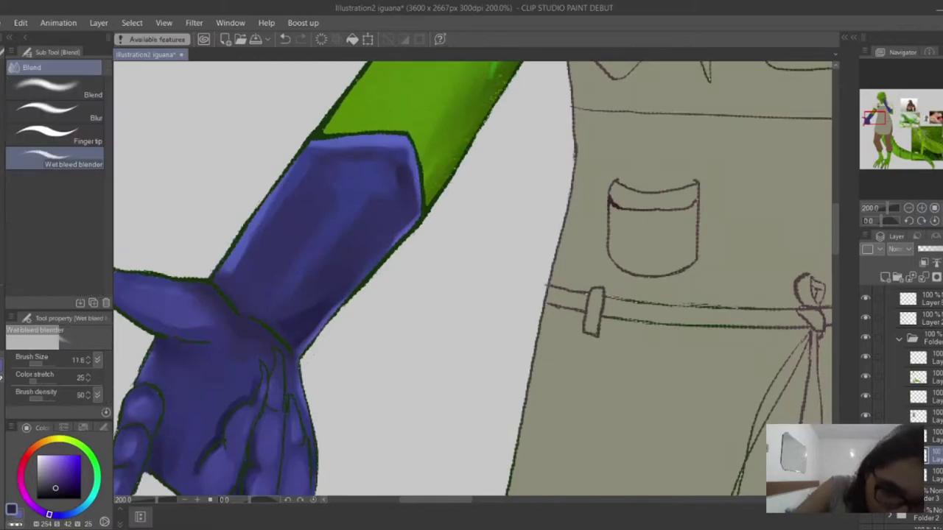
{"action": "key", "text": "ctrl+0"}
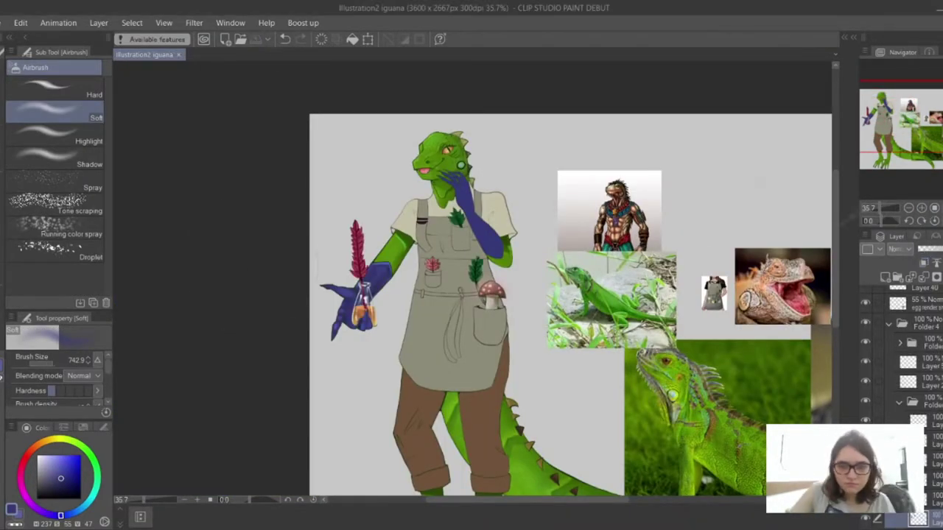
- Hide the props folder, lasso the outstretched glove's fingers and clear the flask over them so they wrap in front
{"action": "scroll", "coordinate": [394, 212], "scroll_direction": "up", "scroll_amount": 4}
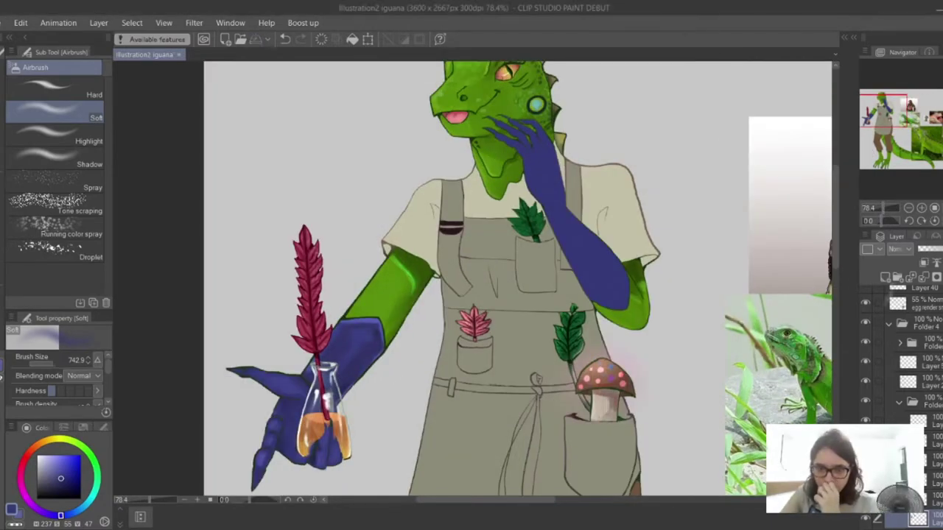
{"action": "left_click", "coordinate": [866, 342]}
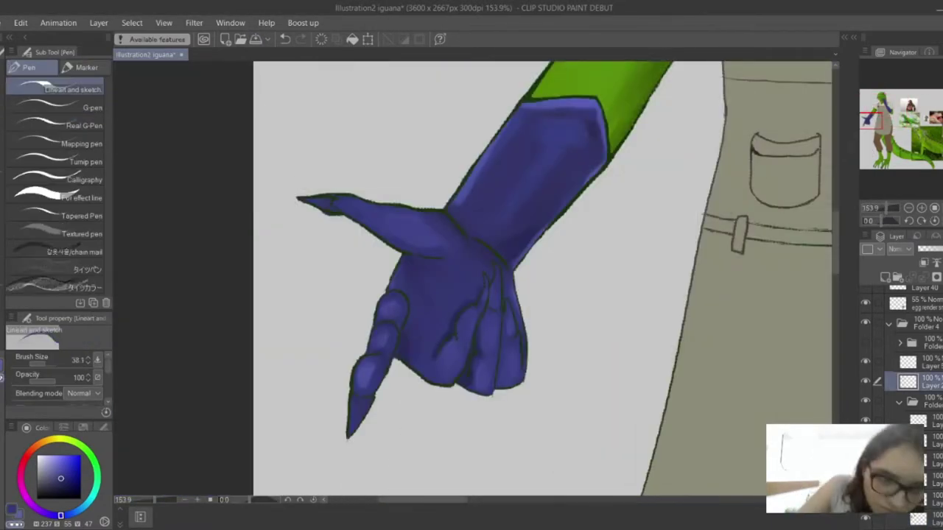
{"action": "key", "text": "m"}
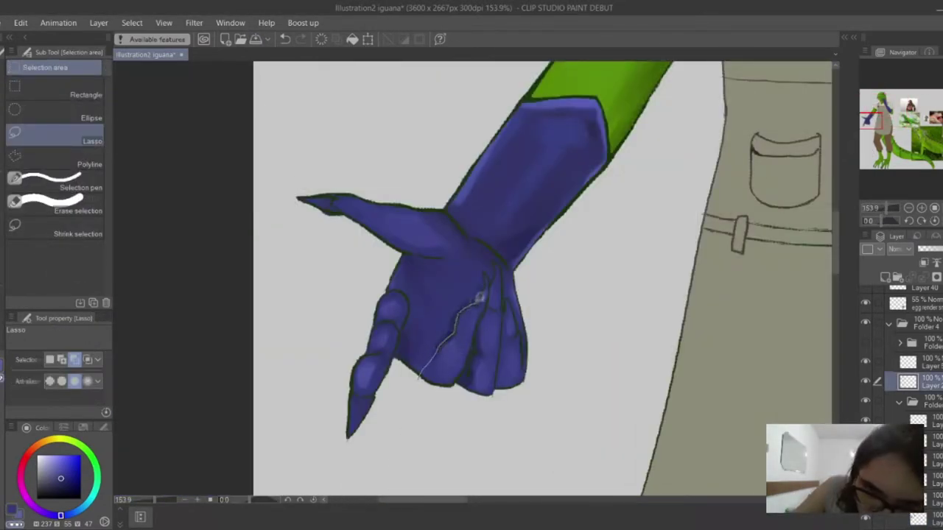
{"action": "left_click_drag", "start_coordinate": [503, 260], "coordinate": [523, 442]}
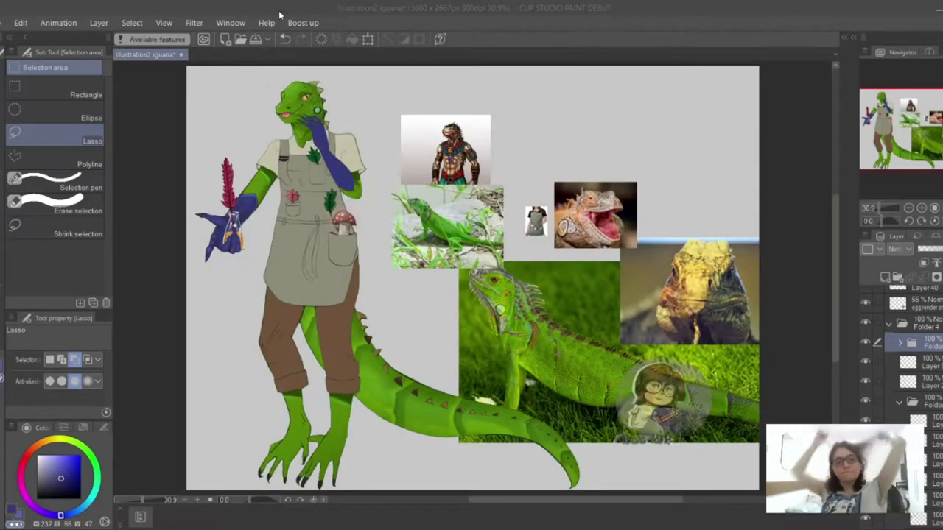
{"action": "scroll", "coordinate": [212, 107], "scroll_direction": "up", "scroll_amount": 5}
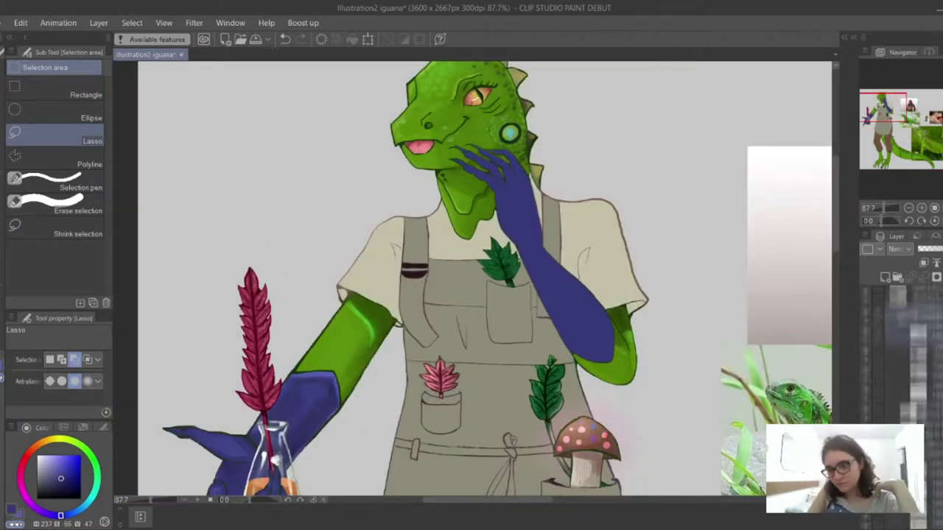
- Paint dark indigo shadows between the raised glove's fingers and on its knuckles with popo oil at 62% opacity
{"action": "key", "text": "b"}
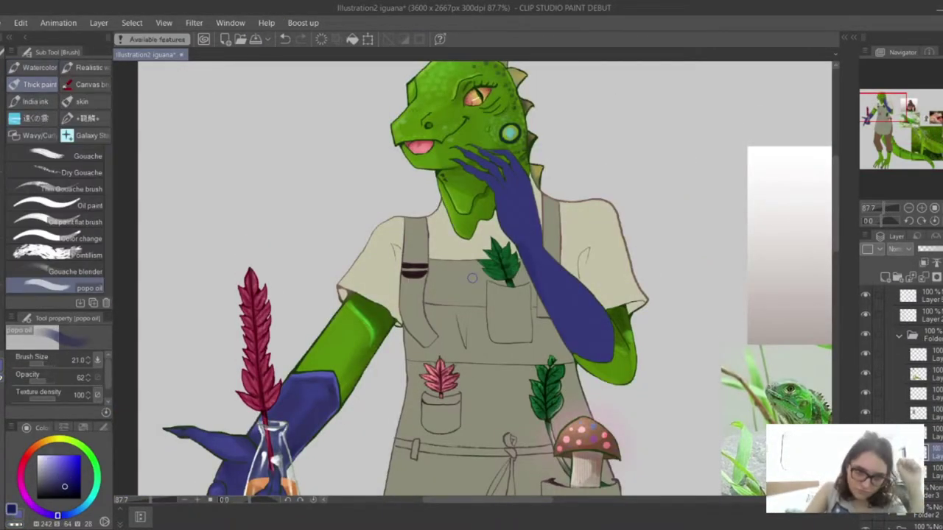
{"action": "scroll", "coordinate": [474, 278], "scroll_direction": "up", "scroll_amount": 5}
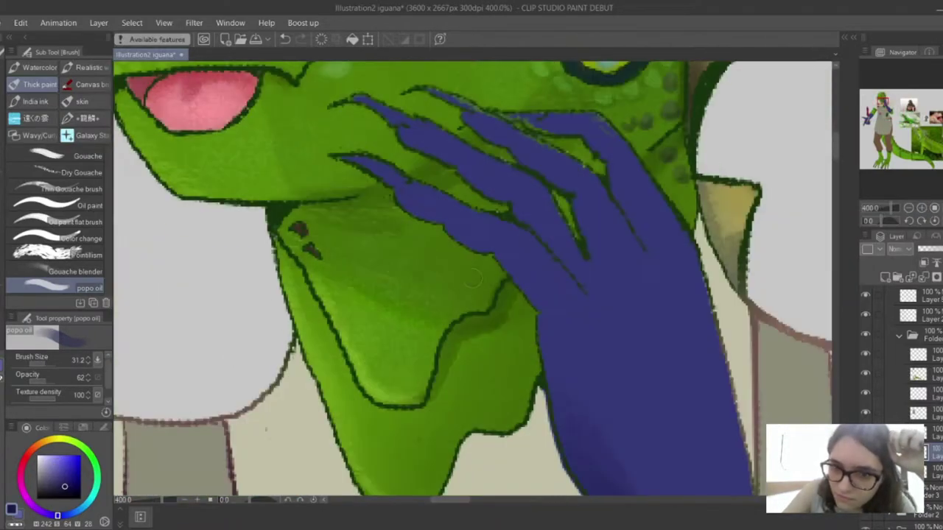
{"action": "left_click_drag", "start_coordinate": [516, 164], "coordinate": [428, 215]}
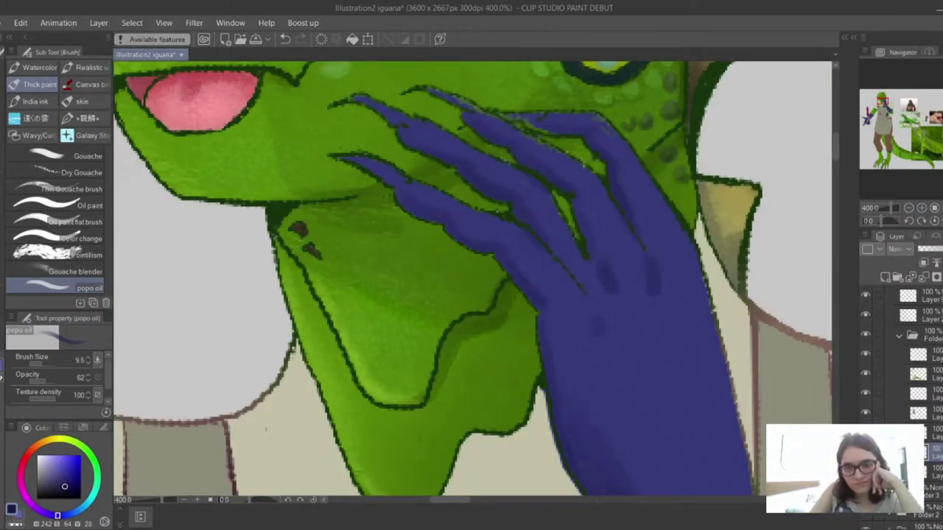
{"action": "scroll", "coordinate": [473, 278], "scroll_direction": "down", "scroll_amount": 5}
{"action": "scroll", "coordinate": [472, 277], "scroll_direction": "up", "scroll_amount": 2}
- Add lighter blue tones to the raised glove's forearm and hand with popo oil and blend them with the Wet bleed blender
{"action": "left_click", "coordinate": [42, 363]}
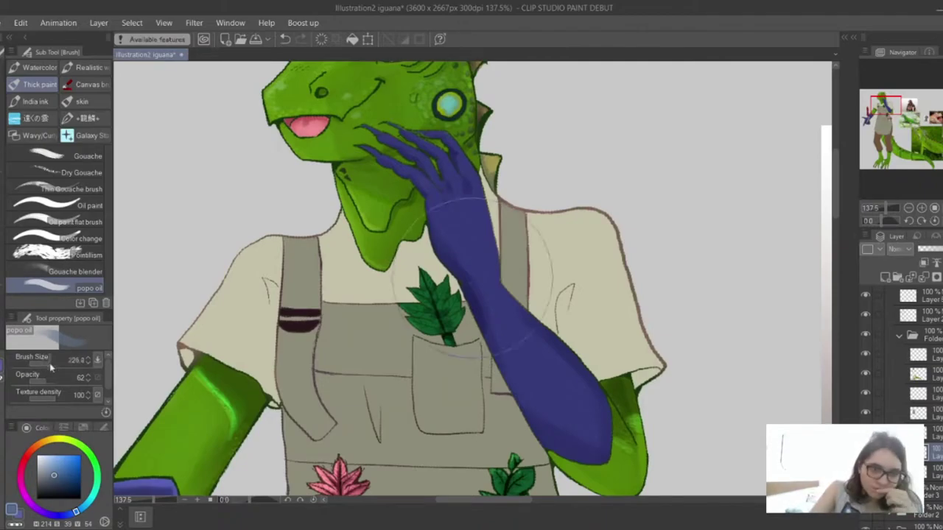
{"action": "key", "text": "j"}
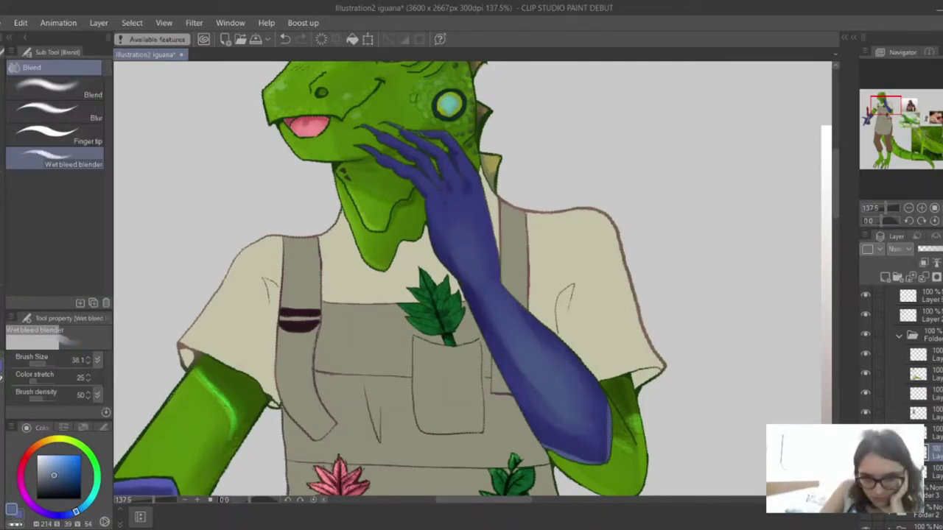
{"action": "scroll", "coordinate": [472, 282], "scroll_direction": "down", "scroll_amount": 2}
- Paint bright blue highlights on the raised glove's forearm, cuff edge, wrist and fingertips with popo oil on an Add layer
{"action": "key", "text": "b"}
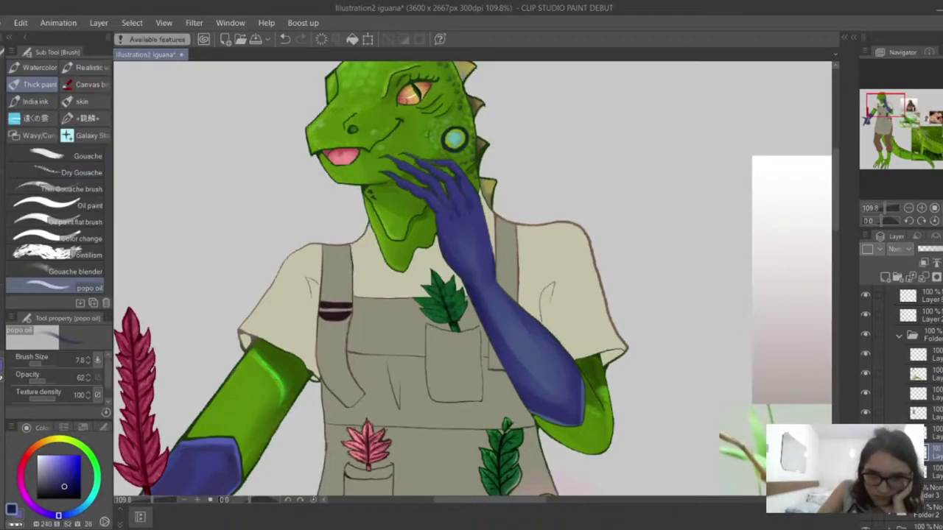
{"action": "scroll", "coordinate": [472, 282], "scroll_direction": "down", "scroll_amount": 5}
{"action": "scroll", "coordinate": [472, 283], "scroll_direction": "up", "scroll_amount": 5}
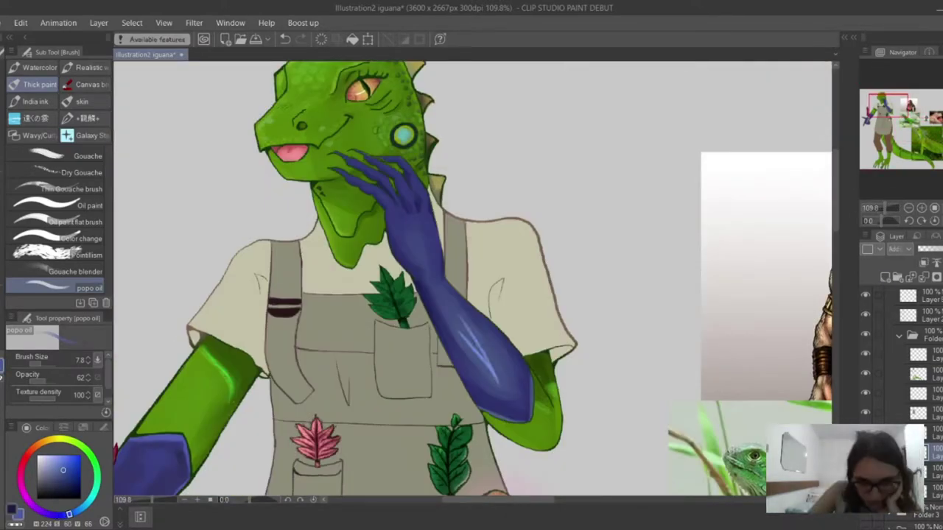
{"action": "left_click_drag", "start_coordinate": [456, 324], "coordinate": [501, 384]}
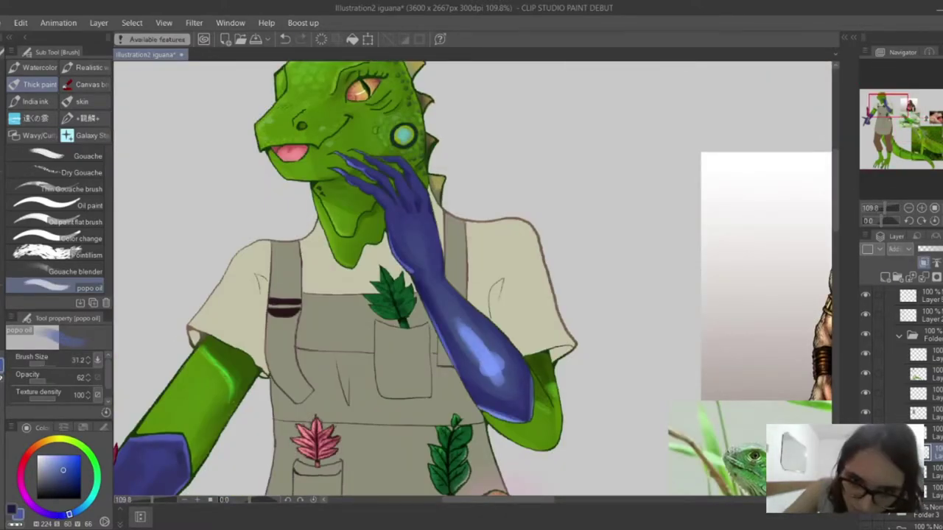
{"action": "key", "text": "b"}
{"action": "left_click_drag", "start_coordinate": [446, 302], "coordinate": [508, 380]}
{"action": "left_click_drag", "start_coordinate": [482, 350], "coordinate": [504, 376]}
{"action": "key", "text": "ctrl+z"}
- Blend the raised glove's forearm highlight with the Wet bleed blender at size 11.6 and lower the highlight layer's opacity
{"action": "scroll", "coordinate": [472, 282], "scroll_direction": "down", "scroll_amount": 5}
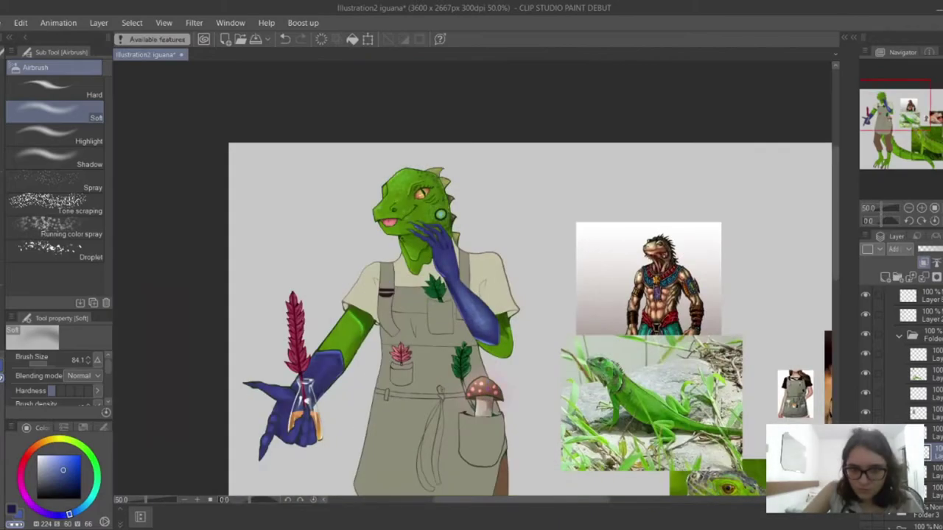
{"action": "scroll", "coordinate": [472, 283], "scroll_direction": "up", "scroll_amount": 4}
{"action": "key", "text": "j"}
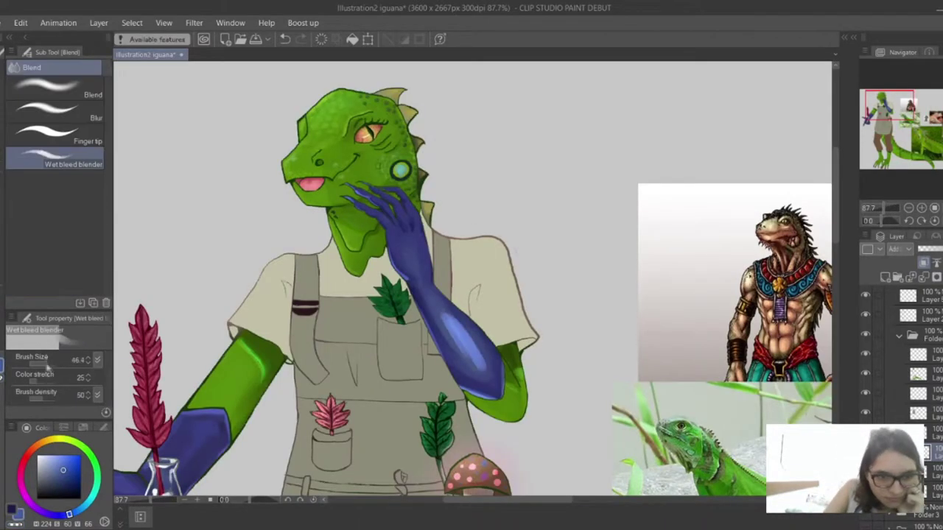
{"action": "scroll", "coordinate": [490, 289], "scroll_direction": "up", "scroll_amount": 3}
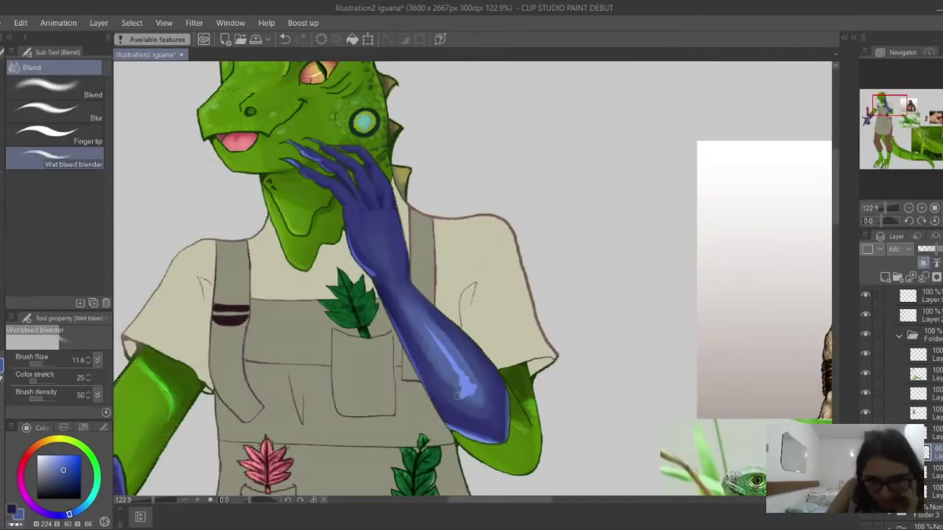
- Draw fine dark marks on the snout with popo oil at size 3.5 and tint the snout and eye area warm orange
{"action": "scroll", "coordinate": [461, 268], "scroll_direction": "down", "scroll_amount": 10}
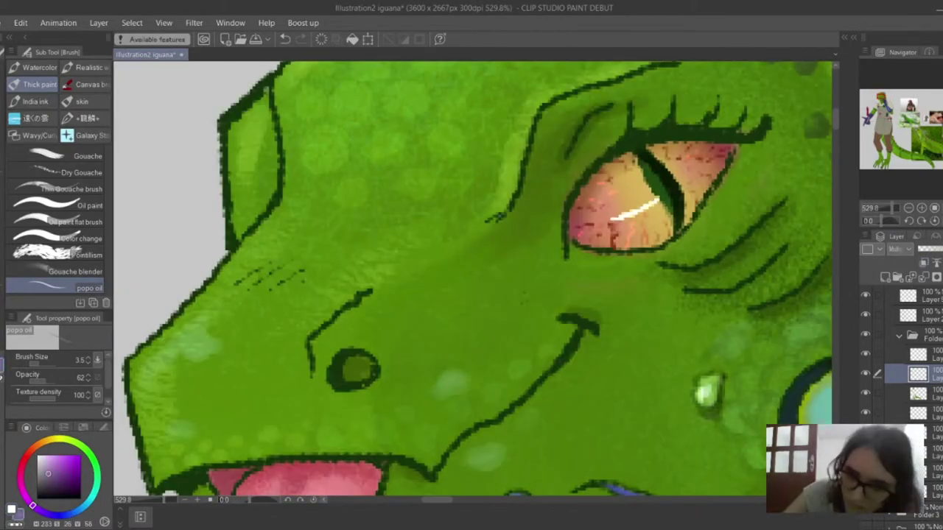
{"action": "key", "text": "j"}
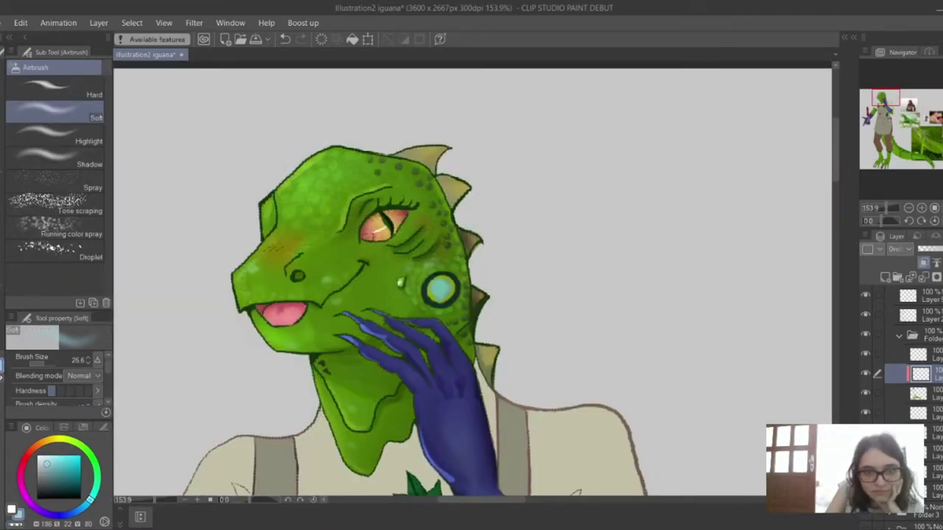
{"action": "key", "text": "ctrl+0"}
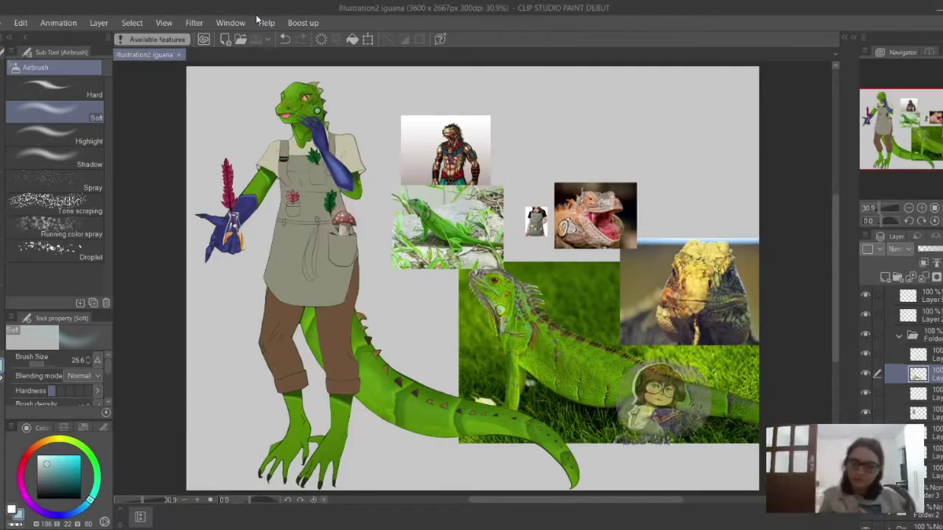
- Draw crimson spore flecks around the mushroom cap with the Lineart and sketch pen at size 25.6 and lighten them with the Soft airbrush
{"action": "scroll", "coordinate": [471, 280], "scroll_direction": "up", "scroll_amount": 5}
{"action": "scroll", "coordinate": [472, 280], "scroll_direction": "down", "scroll_amount": 3}
{"action": "left_click", "coordinate": [867, 360]}
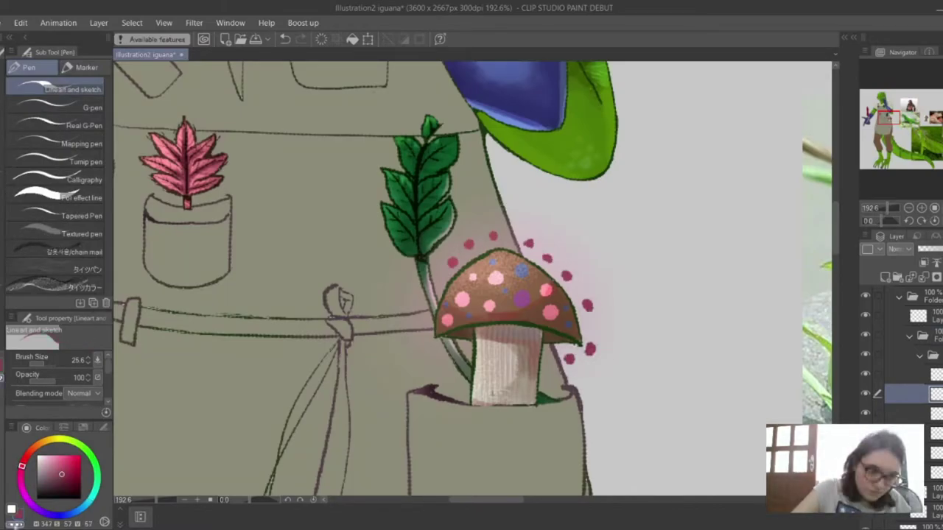
{"action": "scroll", "coordinate": [432, 347], "scroll_direction": "down", "scroll_amount": 6}
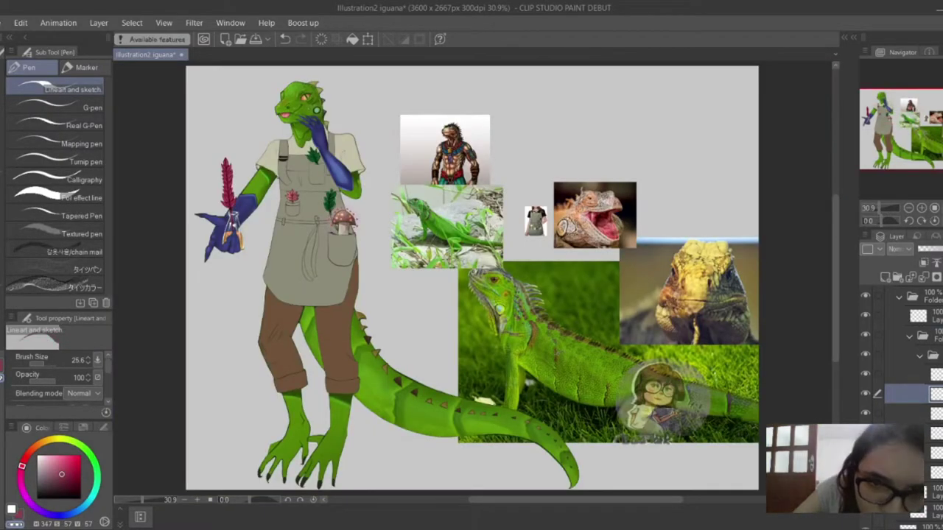
{"action": "scroll", "coordinate": [334, 216], "scroll_direction": "up", "scroll_amount": 7}
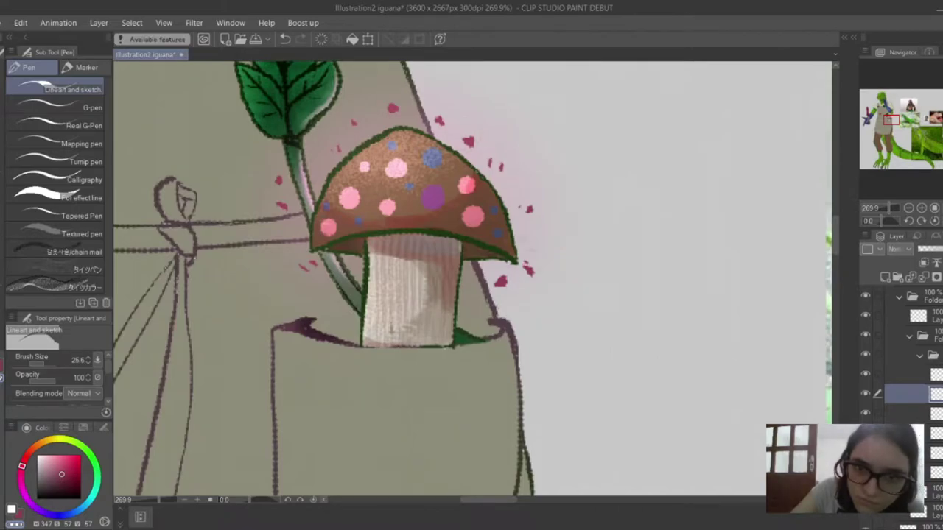
{"action": "key", "text": "b"}
{"action": "scroll", "coordinate": [490, 95], "scroll_direction": "down", "scroll_amount": 1}
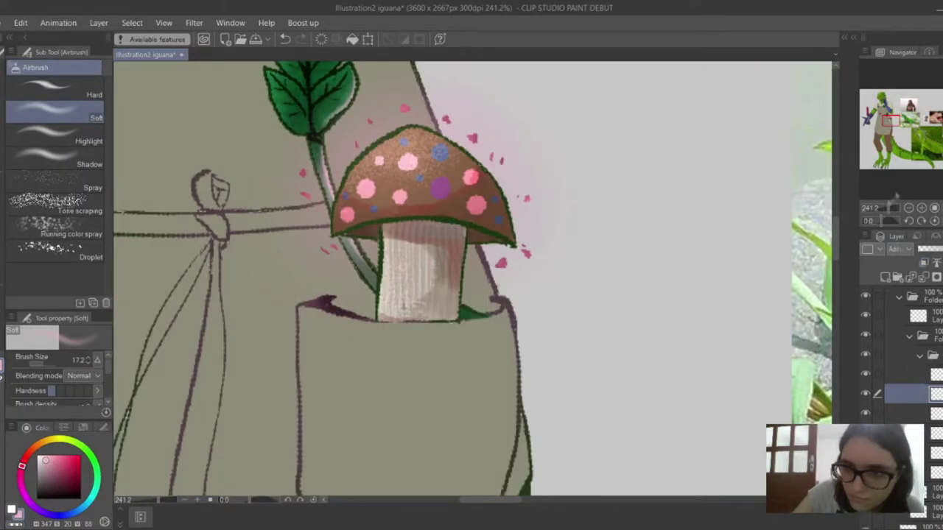
{"action": "scroll", "coordinate": [475, 276], "scroll_direction": "down", "scroll_amount": 3}
- Add pale pink flecks near the mushroom and paint a pink glow over it with the Soft airbrush at size 84.1 on an Add layer
{"action": "key", "text": "p"}
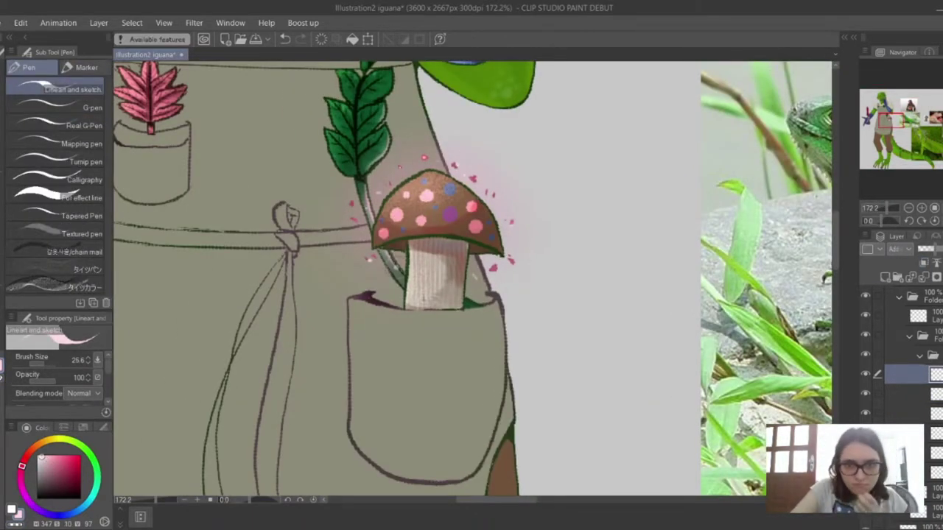
{"action": "scroll", "coordinate": [475, 276], "scroll_direction": "down", "scroll_amount": 5}
{"action": "scroll", "coordinate": [475, 277], "scroll_direction": "up", "scroll_amount": 1}
{"action": "key", "text": "b"}
{"action": "left_click_drag", "start_coordinate": [567, 279], "coordinate": [590, 284]}
{"action": "scroll", "coordinate": [589, 284], "scroll_direction": "down", "scroll_amount": 2}
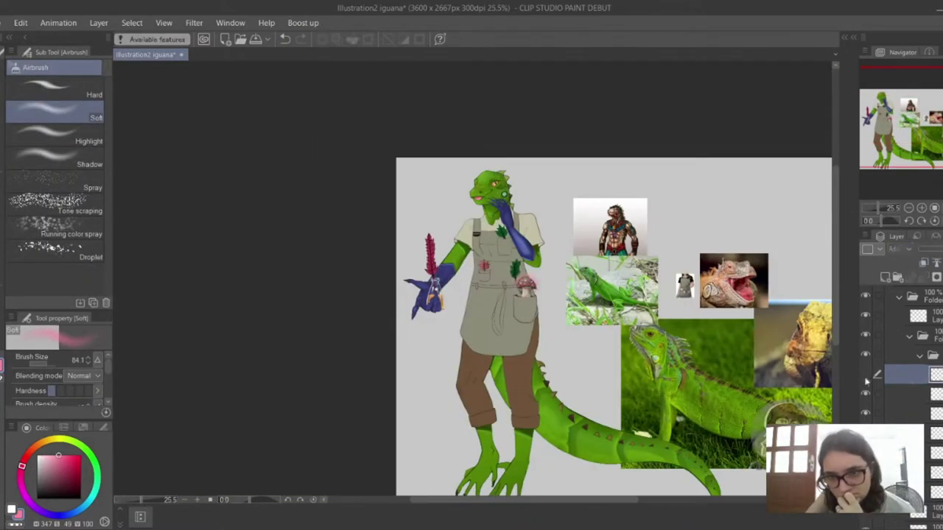
{"action": "scroll", "coordinate": [452, 223], "scroll_direction": "up", "scroll_amount": 3}
{"action": "scroll", "coordinate": [452, 223], "scroll_direction": "down", "scroll_amount": 1}
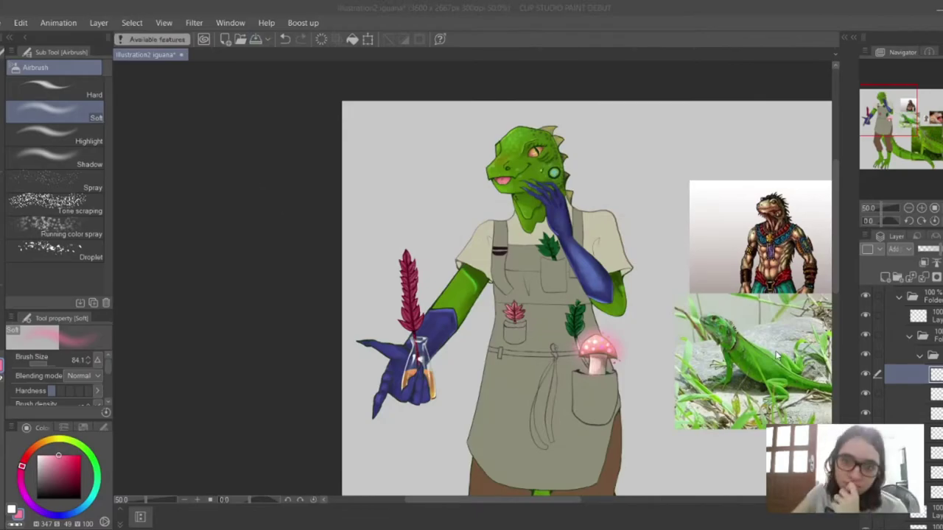
- Sample the flask liquid's orange and airbrush a warm glow around the flask with the Soft airbrush at size 84.1
{"action": "left_click", "coordinate": [917, 315]}
{"action": "left_click", "coordinate": [416, 380], "text": "alt"}
{"action": "mouse_move", "coordinate": [402, 373]}
{"action": "left_mouse_down"}
{"action": "mouse_move", "coordinate": [431, 384]}
{"action": "mouse_move", "coordinate": [405, 379]}
{"action": "left_mouse_up"}
{"action": "scroll", "coordinate": [416, 376], "scroll_direction": "up", "scroll_amount": 3}
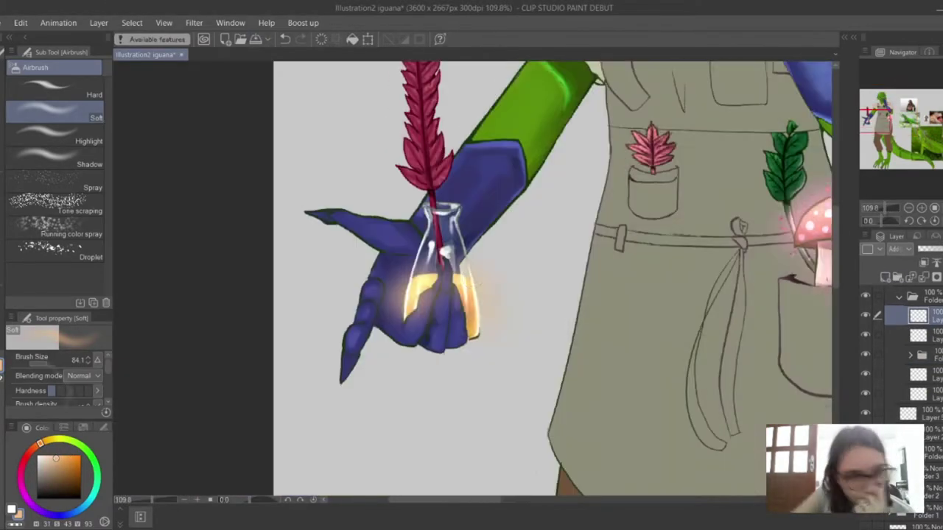
- Clean up the flask's orange glow using transparent colour with the Soft airbrush at size 38.1
{"action": "key", "text": "bracketleft"}
{"action": "key", "text": "bracketleft"}
{"action": "key", "text": "bracketleft"}
{"action": "scroll", "coordinate": [241, 299], "scroll_direction": "down", "scroll_amount": 3}
{"action": "scroll", "coordinate": [241, 299], "scroll_direction": "up", "scroll_amount": 2}
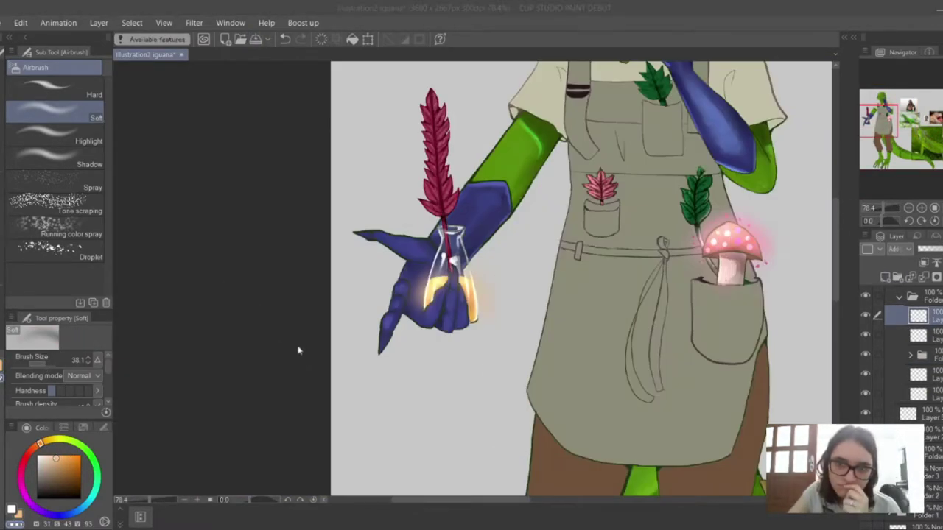
{"action": "scroll", "coordinate": [298, 352], "scroll_direction": "down", "scroll_amount": 3}
{"action": "scroll", "coordinate": [297, 352], "scroll_direction": "up", "scroll_amount": 4}
- Draw orange sparks around the flask with the Lineart and sketch pen at size 25.6 and brighten them with a cream Soft airbrush at 9.5
{"action": "key", "text": "alt+bracketleft"}
{"action": "key", "text": "p"}
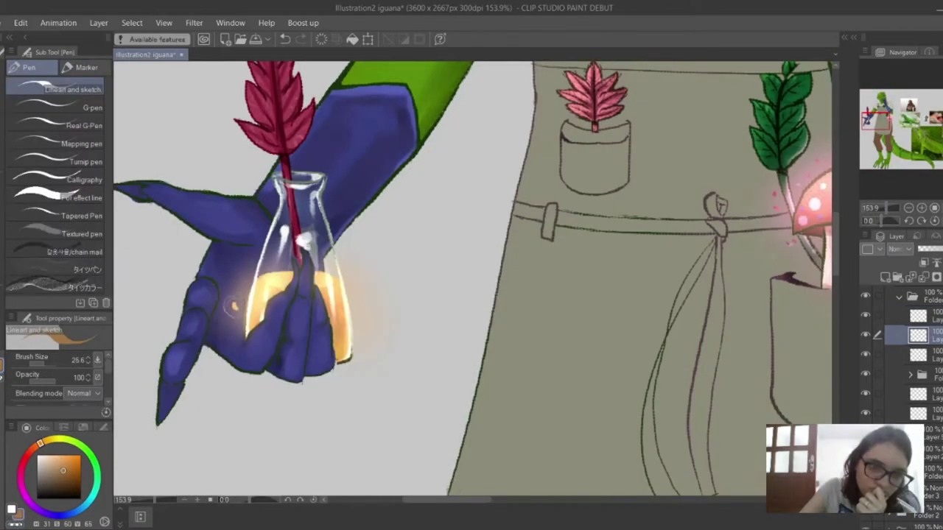
{"action": "scroll", "coordinate": [295, 295], "scroll_direction": "up", "scroll_amount": 2}
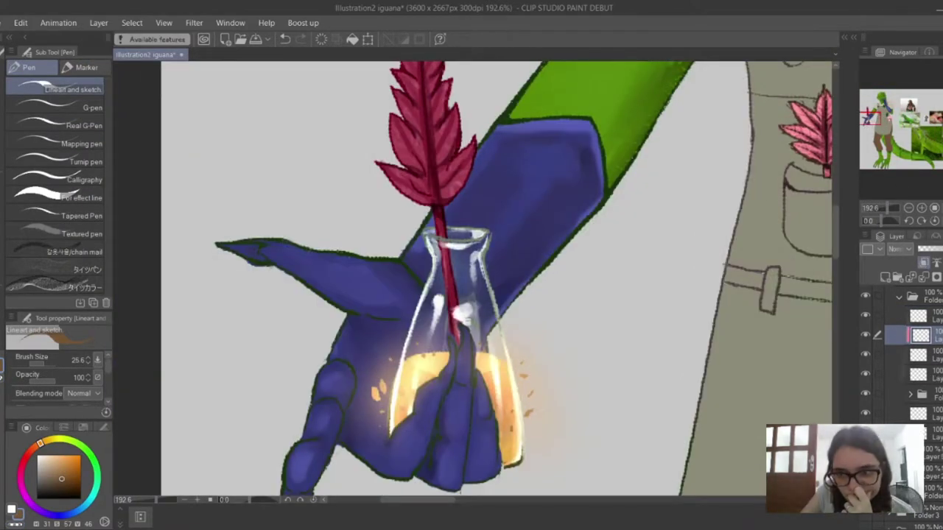
{"action": "key", "text": "b"}
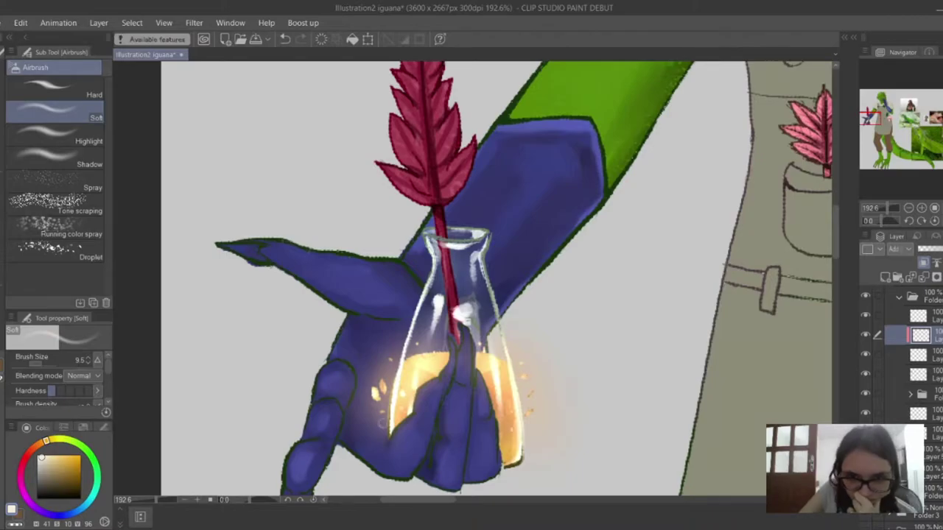
{"action": "scroll", "coordinate": [472, 280], "scroll_direction": "down", "scroll_amount": 5}
{"action": "scroll", "coordinate": [472, 280], "scroll_direction": "up", "scroll_amount": 2}
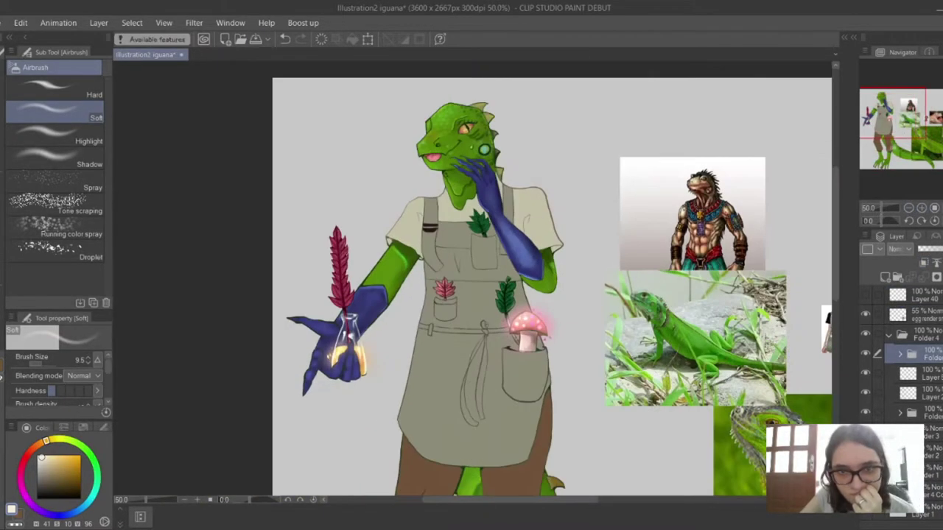
- Draw short motion lines around the head and shoulder with the Lineart and sketch pen at size 25.6, and save the illustration
{"action": "scroll", "coordinate": [472, 280], "scroll_direction": "up", "scroll_amount": 2}
{"action": "key", "text": "alt+bracketleft"}
{"action": "key", "text": "p"}
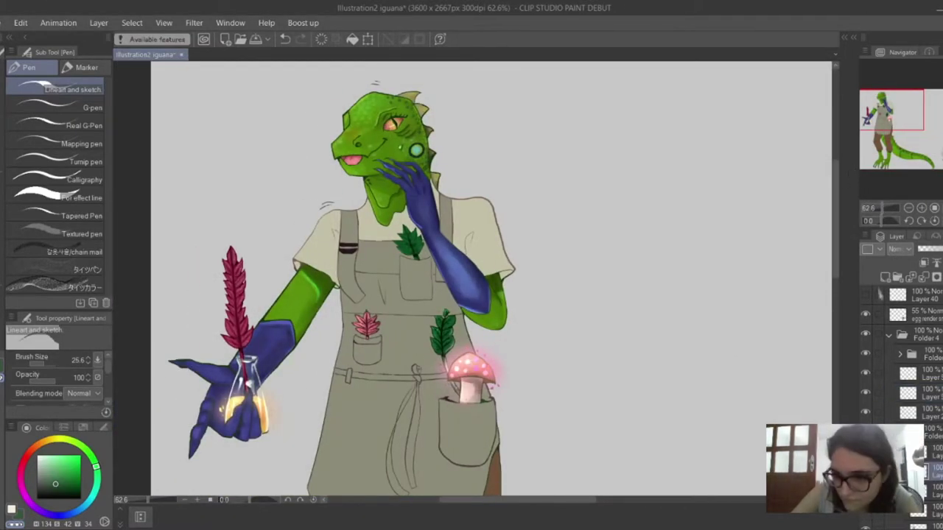
{"action": "key", "text": "b"}
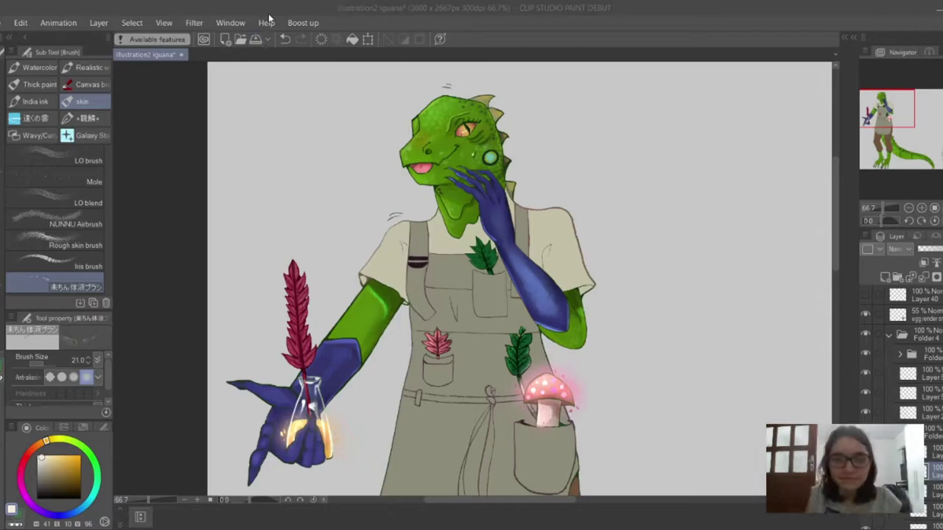
{"action": "key", "text": "ctrl+s"}
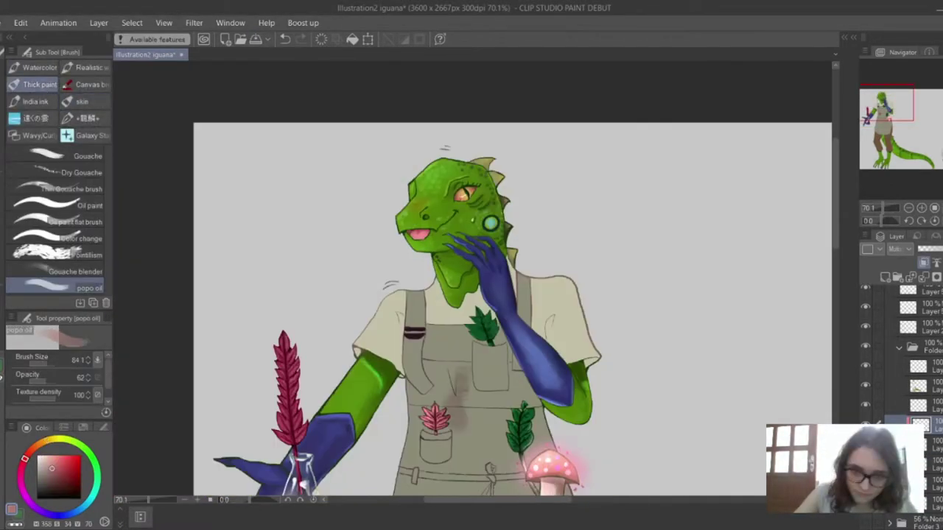
- Paint muted reddish base shadows and folds on the apron on a Multiply layer with the popo oil brush at sizes 84.1, 11.6 and 25.6
{"action": "mouse_move", "coordinate": [424, 434]}
{"action": "left_mouse_down"}
{"action": "mouse_move", "coordinate": [431, 365]}
{"action": "mouse_move", "coordinate": [515, 390]}
{"action": "left_mouse_up"}
{"action": "left_click_drag", "start_coordinate": [70, 361], "coordinate": [44, 370]}
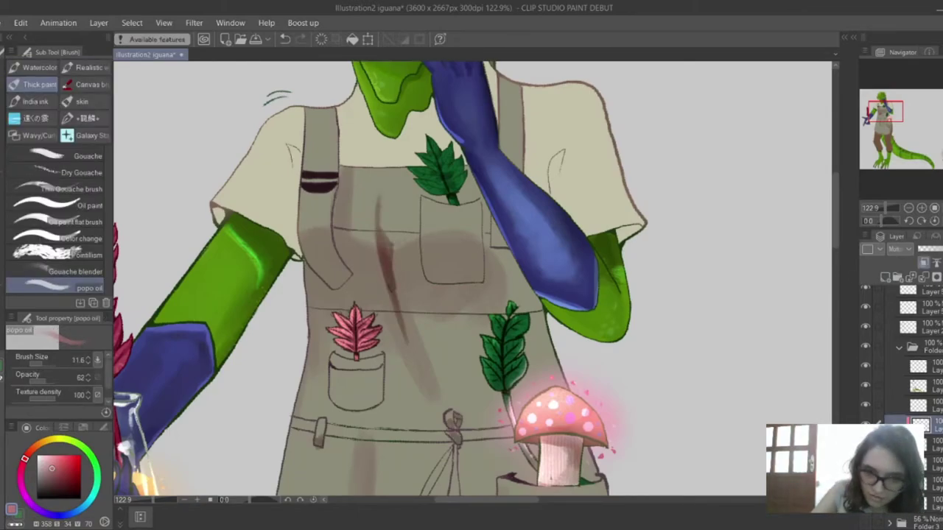
{"action": "scroll", "coordinate": [471, 280], "scroll_direction": "down", "scroll_amount": 3}
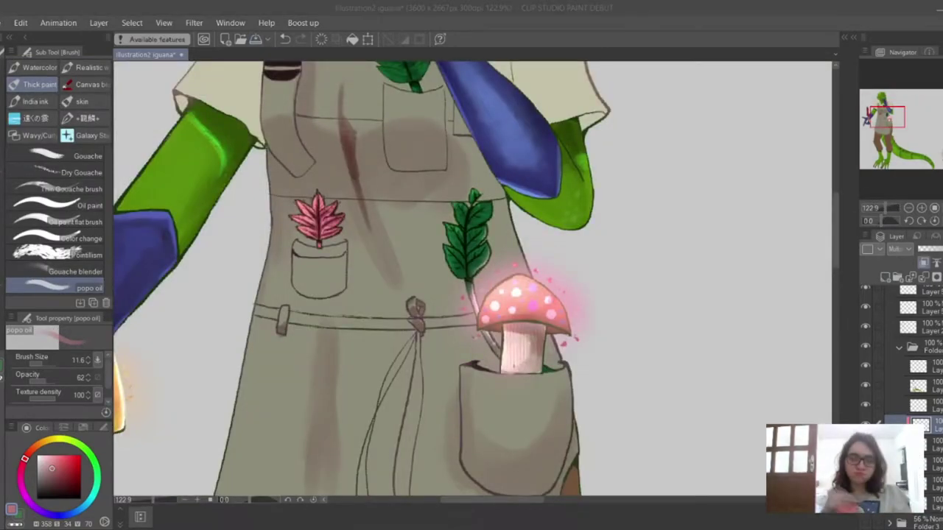
{"action": "scroll", "coordinate": [484, 290], "scroll_direction": "down", "scroll_amount": 3}
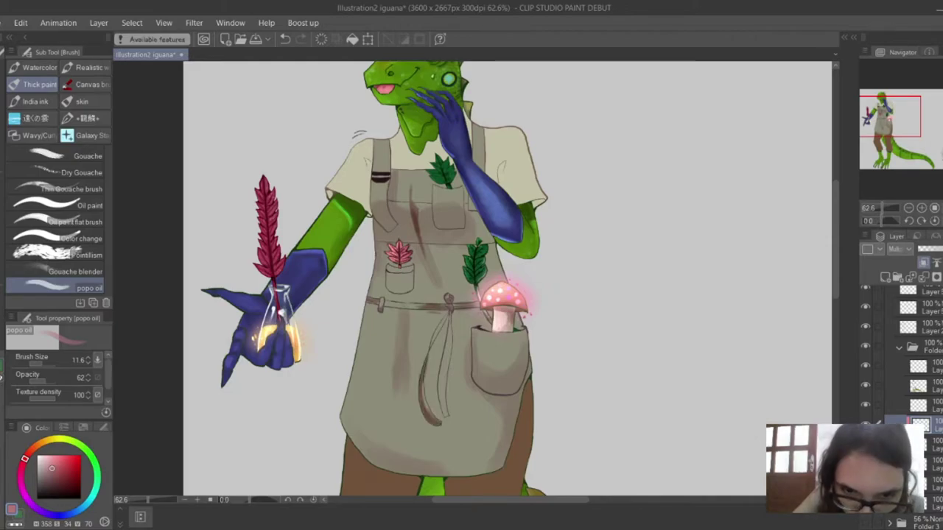
{"action": "scroll", "coordinate": [484, 289], "scroll_direction": "down", "scroll_amount": 2}
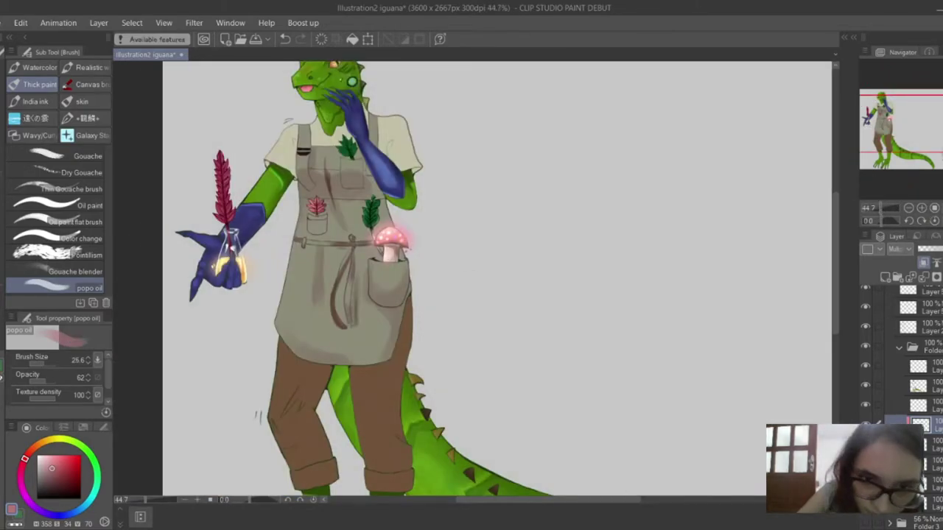
- Refine the apron strap shading and deepen the pocket shadows in muted purple with the popo oil brush at size 38.1
{"action": "left_click", "coordinate": [330, 198], "text": "alt"}
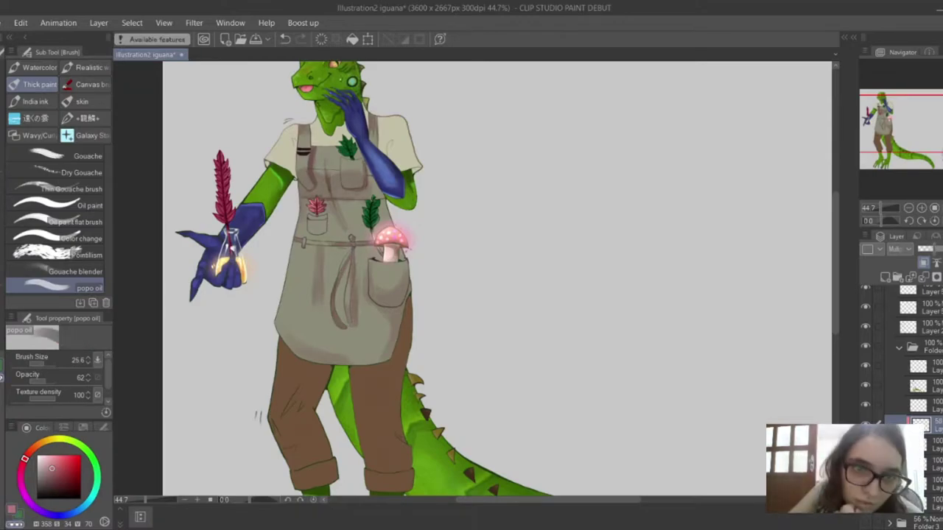
{"action": "scroll", "coordinate": [899, 190], "scroll_direction": "down", "scroll_amount": 3}
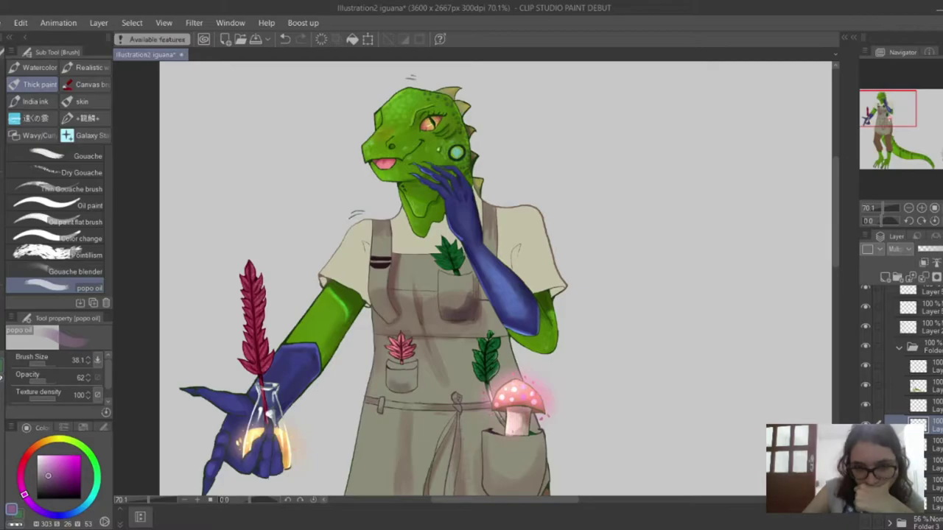
{"action": "scroll", "coordinate": [495, 280], "scroll_direction": "down", "scroll_amount": 5}
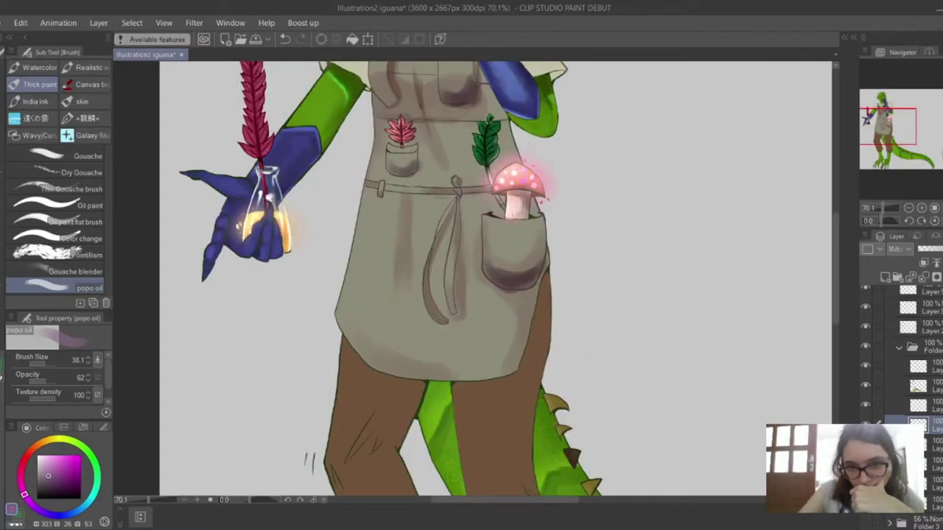
{"action": "scroll", "coordinate": [495, 280], "scroll_direction": "down", "scroll_amount": 2}
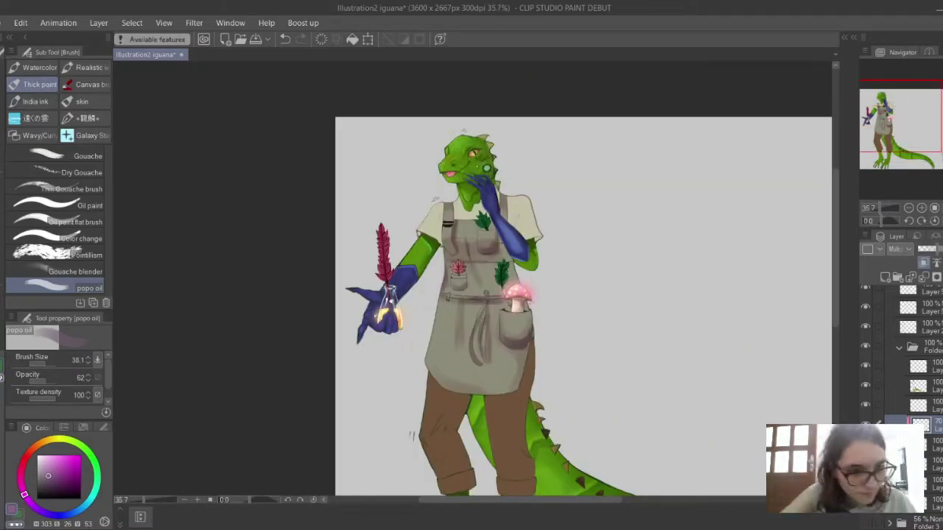
- Lay the 20% 40/0 Noise Monochrome pattern over the clothing and lower its layer opacity to give a subtle fabric grain
{"action": "left_click", "coordinate": [855, 221]}
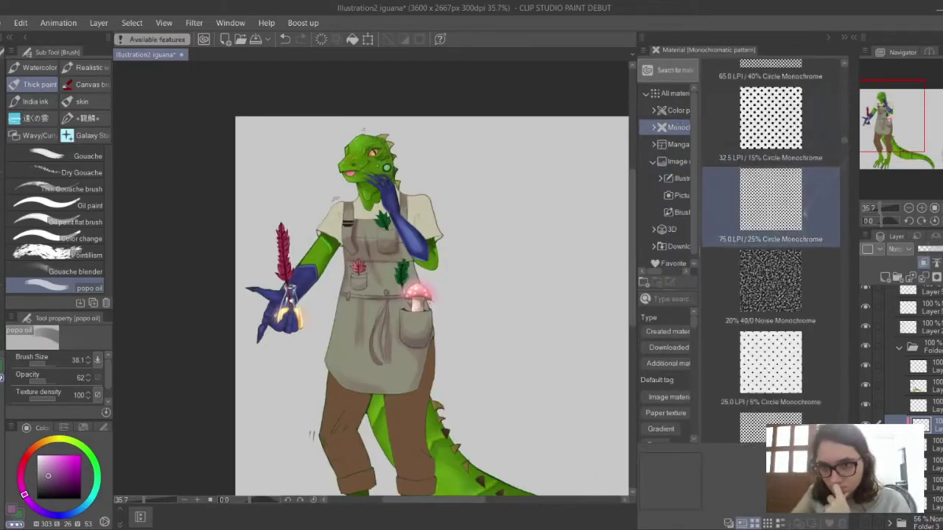
{"action": "left_click_drag", "start_coordinate": [771, 279], "coordinate": [442, 295]}
{"action": "scroll", "coordinate": [442, 295], "scroll_direction": "down", "scroll_amount": 1}
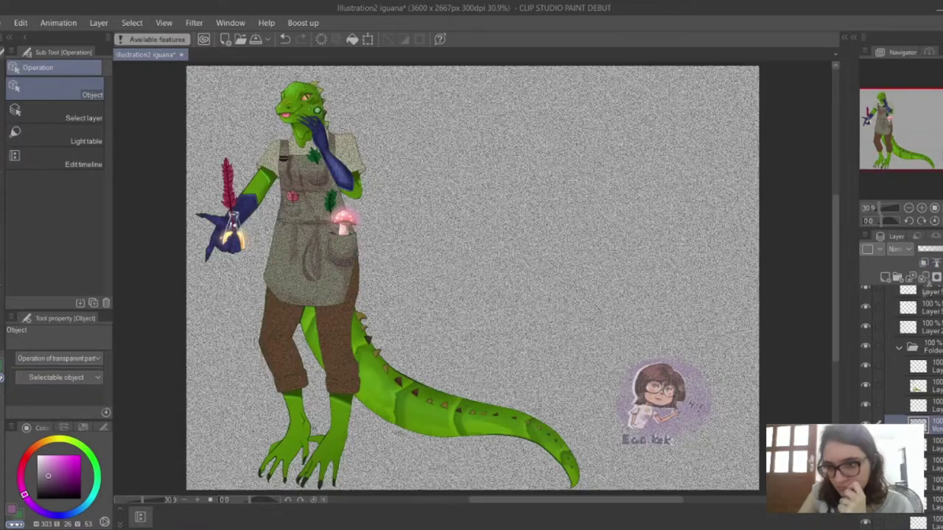
{"action": "left_click", "coordinate": [924, 252]}
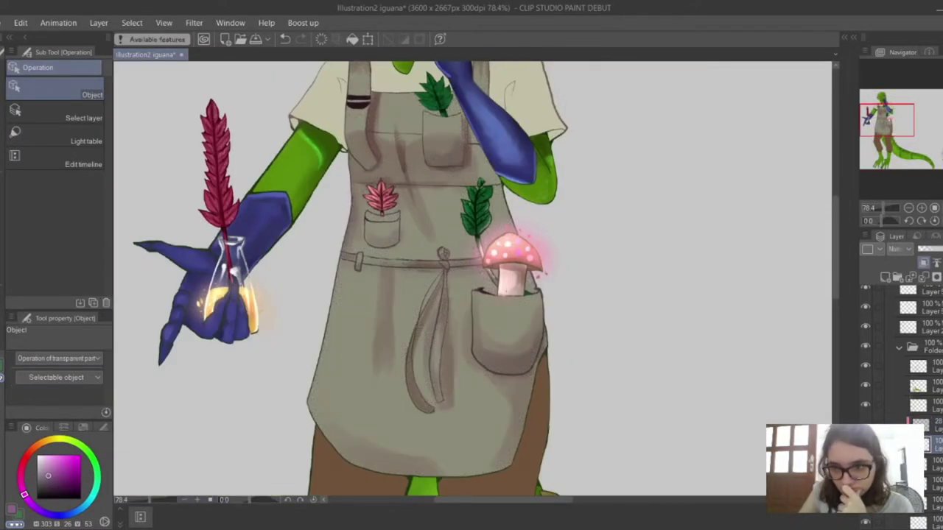
- Paint pale yellow edge highlights on the apron and pink light on the mushroom pocket with popo oil at size 17.2 on an Add layer
{"action": "key", "text": "b"}
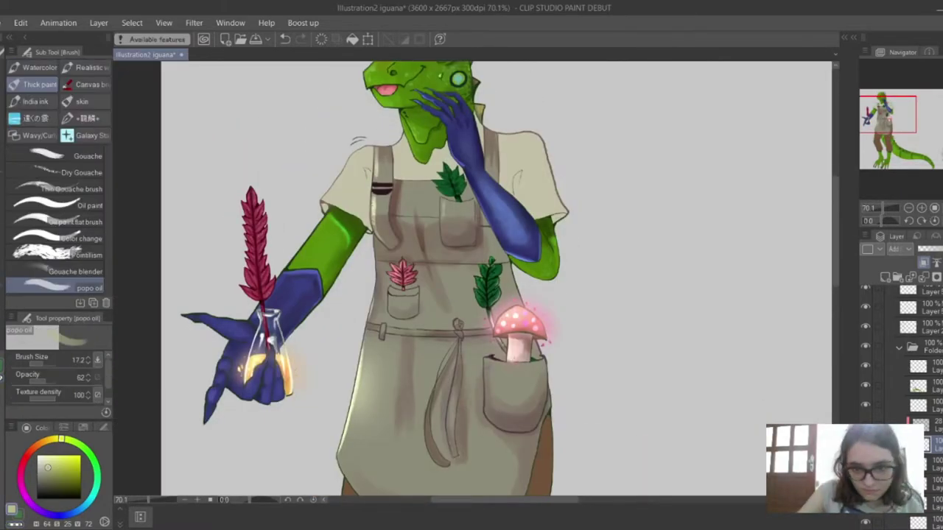
{"action": "left_click_drag", "start_coordinate": [62, 439], "coordinate": [21, 482]}
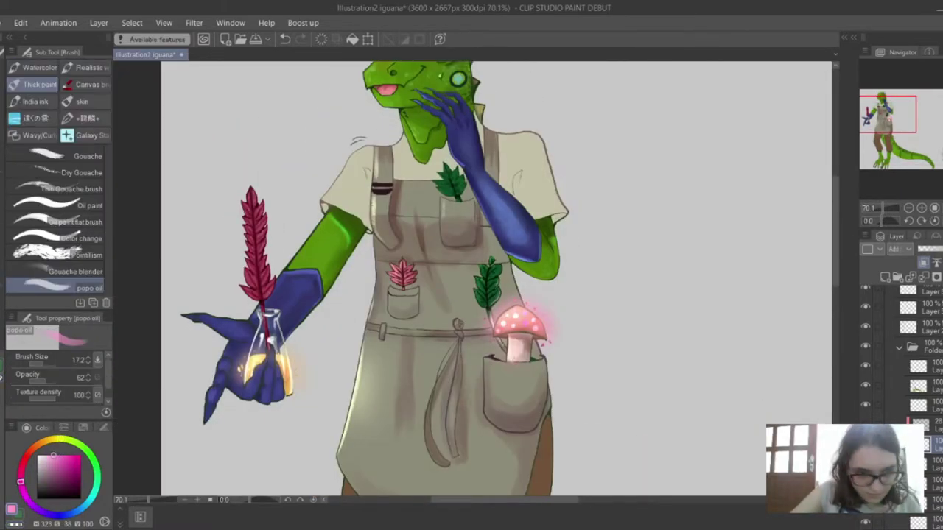
{"action": "key", "text": "b"}
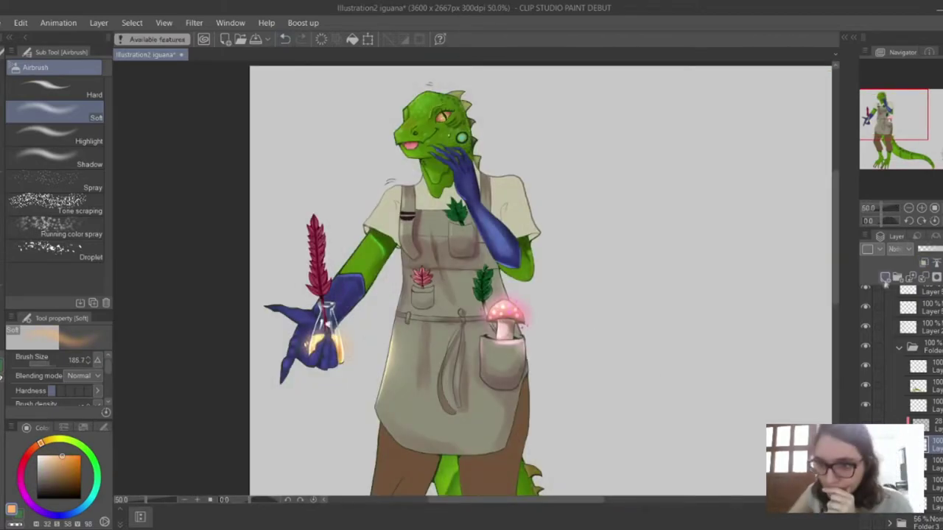
- Add saturated orange accents to the apron's folds, pockets and strap shadows with popo oil at size 31.2 and tone them down
{"action": "key", "text": "b"}
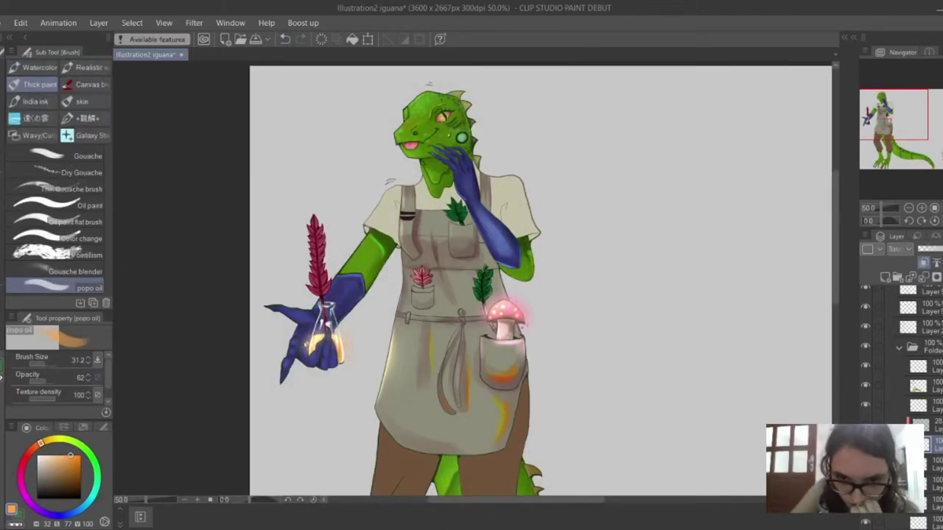
{"action": "key", "text": "ctrl+0"}
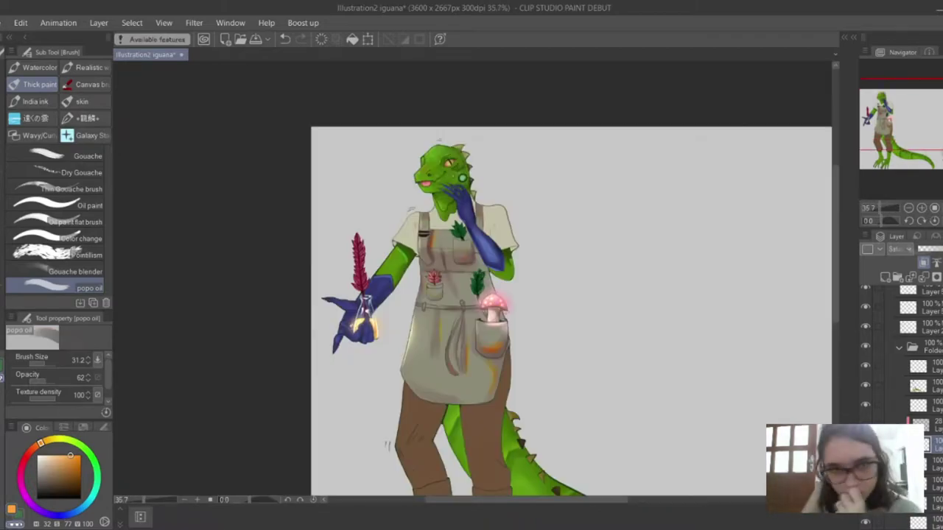
{"action": "key", "text": "ctrl+t"}
{"action": "key", "text": "Return"}
{"action": "scroll", "coordinate": [471, 280], "scroll_direction": "up", "scroll_amount": 3}
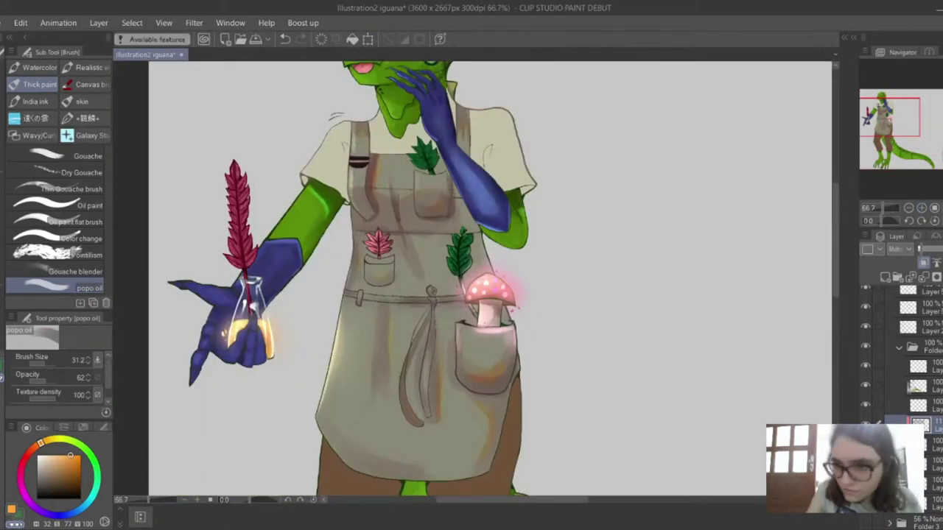
- Darken the apron with a grey-olive Foreground to transparent gradient on a Multiply layer and adjust it with the Soft airbrush at size 410.1
{"action": "scroll", "coordinate": [471, 280], "scroll_direction": "down", "scroll_amount": 4}
{"action": "scroll", "coordinate": [471, 280], "scroll_direction": "up", "scroll_amount": 3}
{"action": "key", "text": "ctrl+0"}
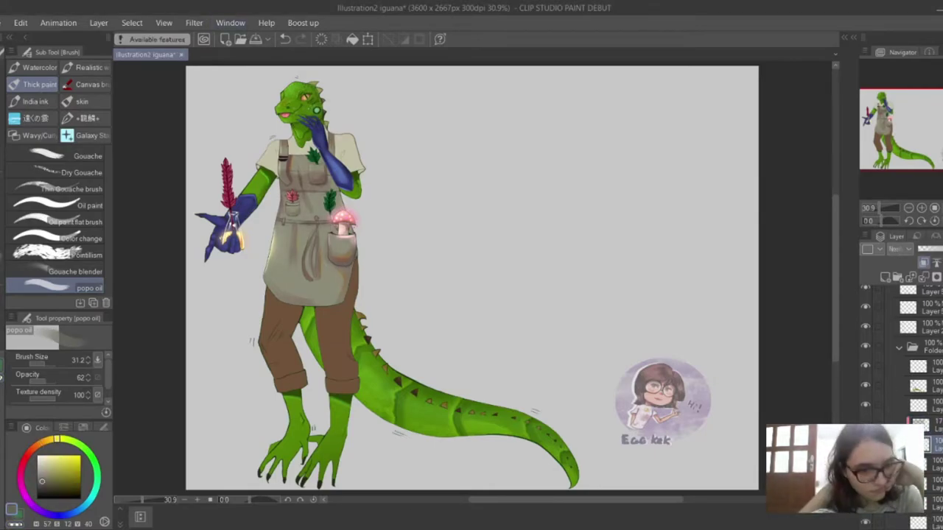
{"action": "key", "text": "g"}
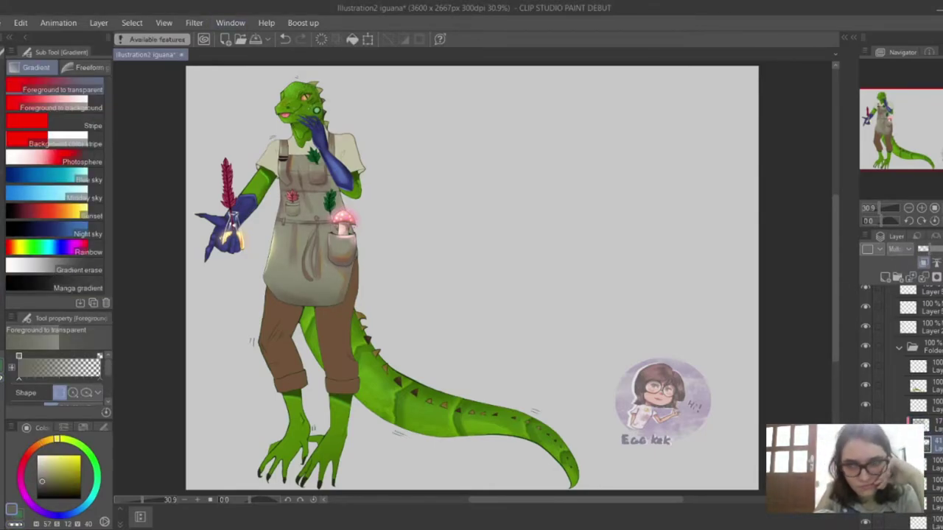
{"action": "scroll", "coordinate": [472, 279], "scroll_direction": "up", "scroll_amount": 1}
{"action": "key", "text": "b"}
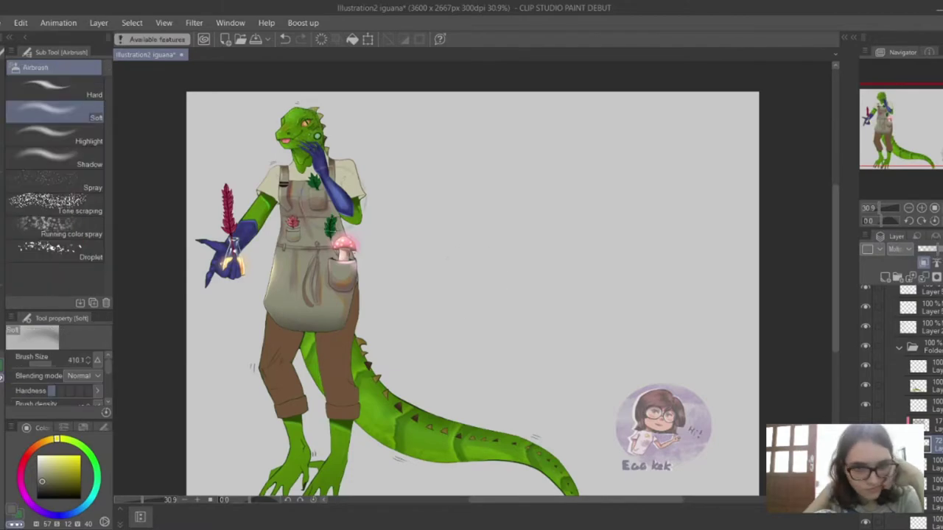
{"action": "scroll", "coordinate": [471, 279], "scroll_direction": "down", "scroll_amount": 1}
{"action": "scroll", "coordinate": [288, 175], "scroll_direction": "up", "scroll_amount": 5}
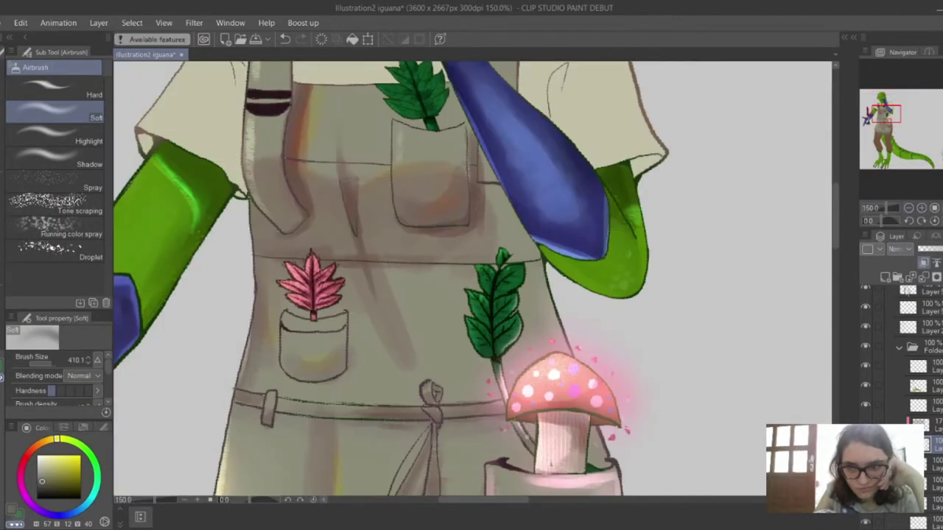
- Paint dark shadows inside the small pocket and green cast shadows around the leaves with popo oil at sizes 17.2 and 25.6
{"action": "key", "text": "b"}
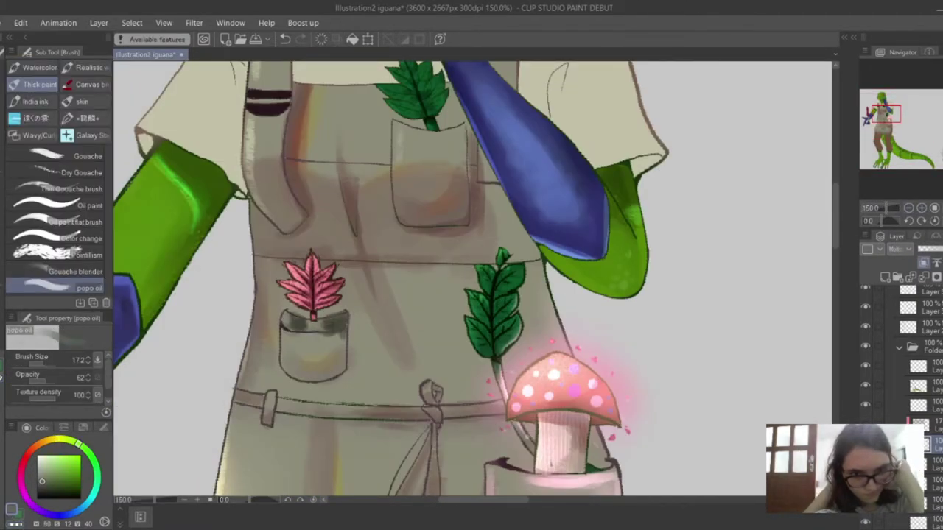
{"action": "key", "text": "ctrl+0"}
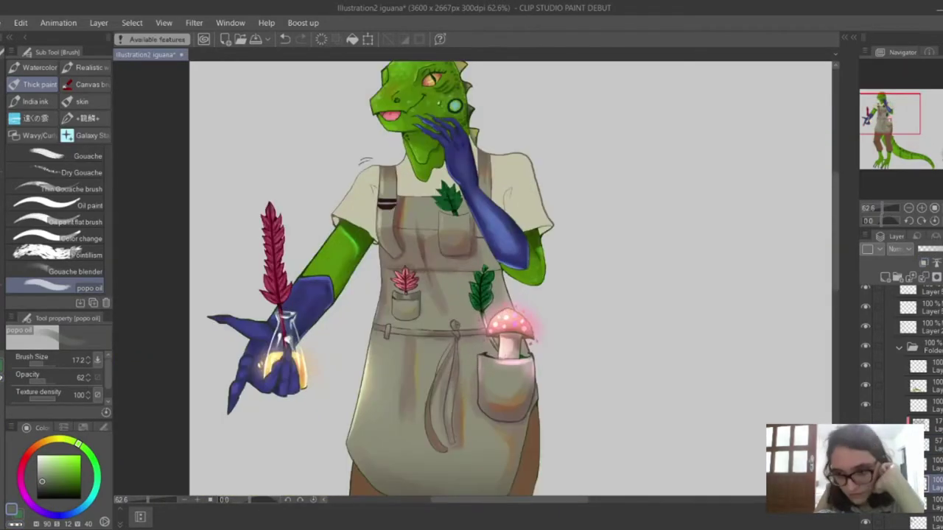
{"action": "scroll", "coordinate": [277, 175], "scroll_direction": "up", "scroll_amount": 5}
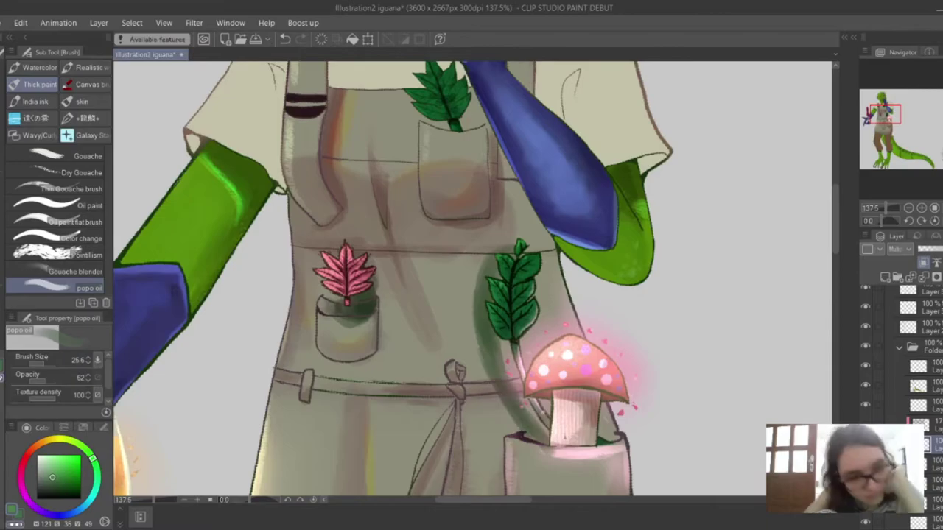
{"action": "scroll", "coordinate": [470, 277], "scroll_direction": "down", "scroll_amount": 2}
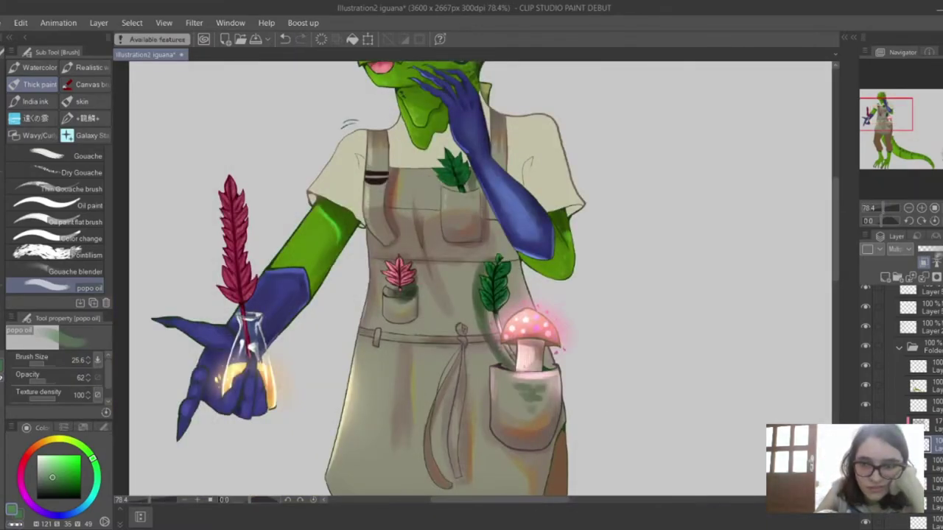
- Soften the green leaf shadows on the apron with the Wet bleed blender at size 31.2 and lower their layer's opacity to 50%
{"action": "key", "text": "j"}
{"action": "scroll", "coordinate": [479, 280], "scroll_direction": "down", "scroll_amount": 1}
{"action": "scroll", "coordinate": [476, 283], "scroll_direction": "down", "scroll_amount": 4}
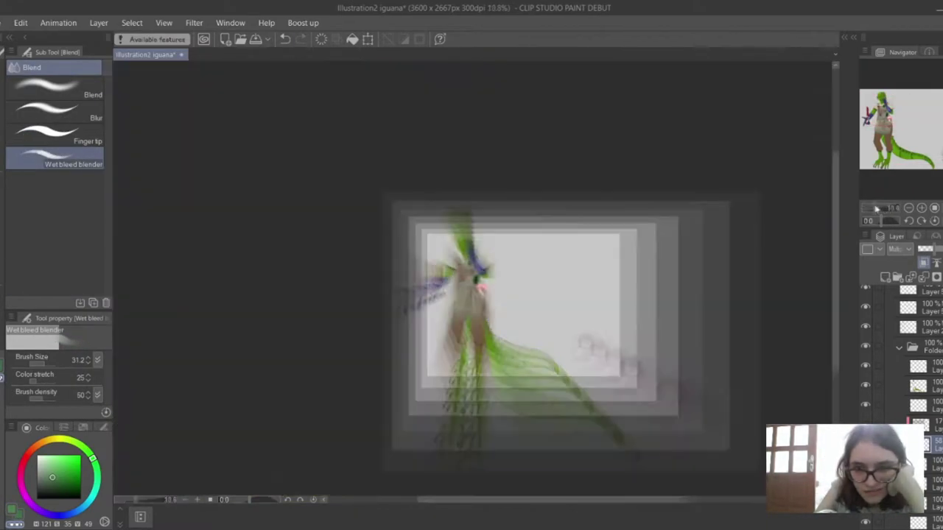
{"action": "scroll", "coordinate": [633, 329], "scroll_direction": "up", "scroll_amount": 1}
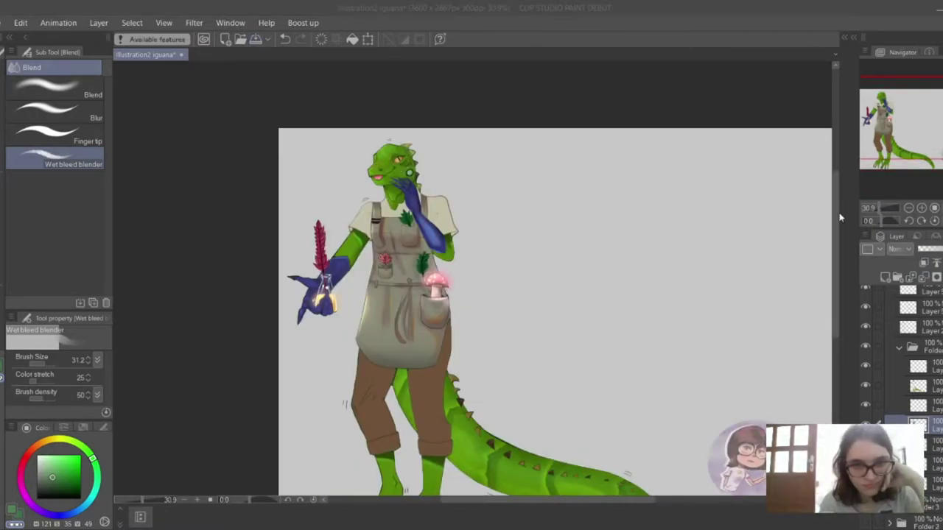
- Shade the shirt's folds and sleeves and add blue reflected colour beside the glove with the popo oil brush
{"action": "scroll", "coordinate": [398, 177], "scroll_direction": "up", "scroll_amount": 8}
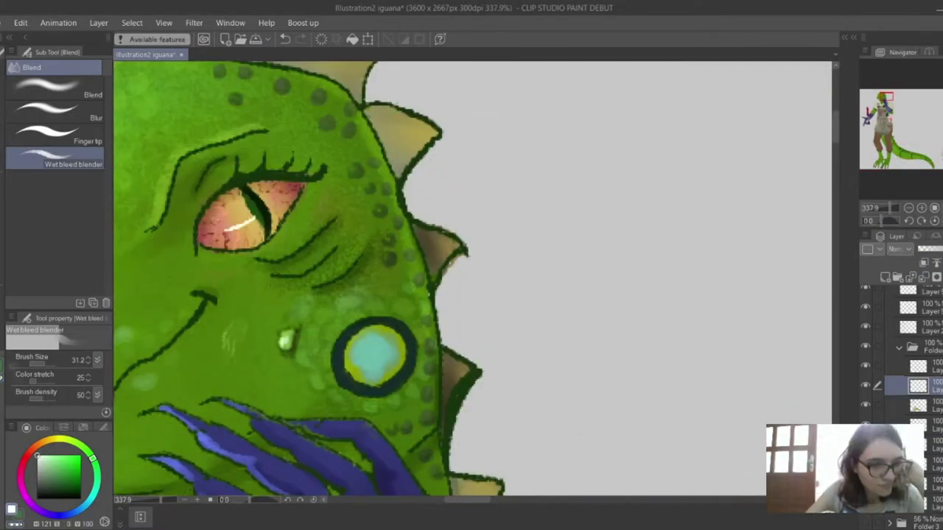
{"action": "key", "text": "b"}
{"action": "key", "text": "b"}
{"action": "key", "text": "ctrl+0"}
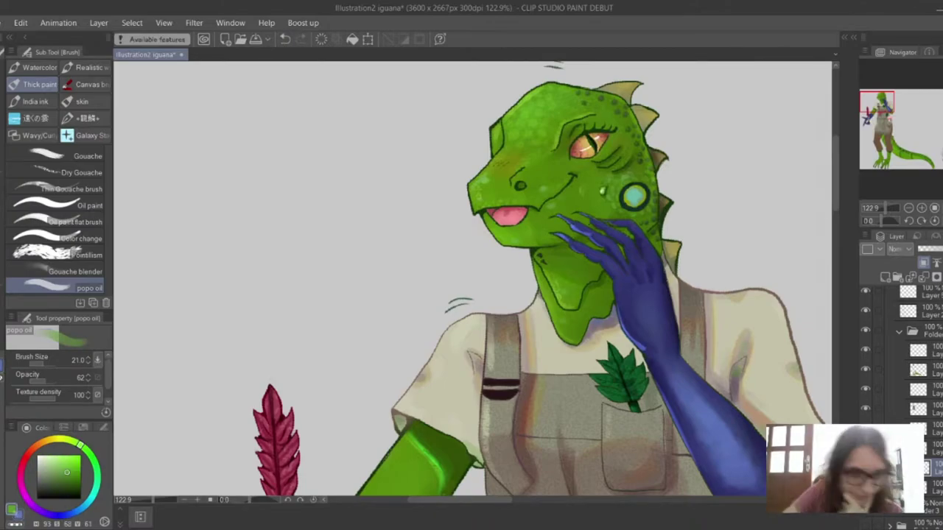
- Airbrush green reflected colour onto the shirt sleeve beside the raised arm with the Soft airbrush at size 102.5
{"action": "left_click", "coordinate": [717, 385], "text": "alt"}
{"action": "key", "text": "ctrl+minus"}
{"action": "key", "text": "x"}
{"action": "key", "text": "b"}
{"action": "left_click_drag", "start_coordinate": [667, 350], "coordinate": [655, 372]}
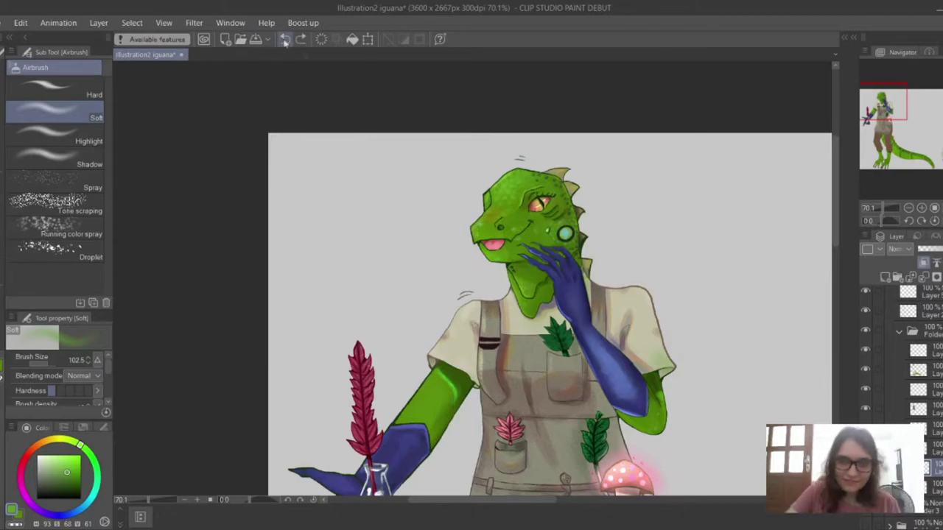
- Apply a green Foreground to transparent gradient to the shirt, reduce its layer opacity, and save the illustration
{"action": "key", "text": "ctrl+minus"}
{"action": "key", "text": "g"}
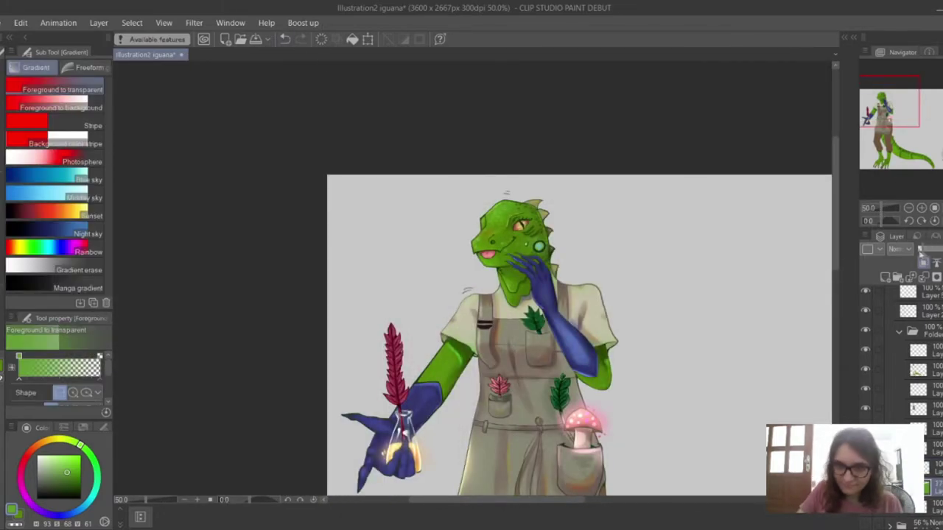
{"action": "key", "text": "ctrl+0"}
{"action": "key", "text": "e"}
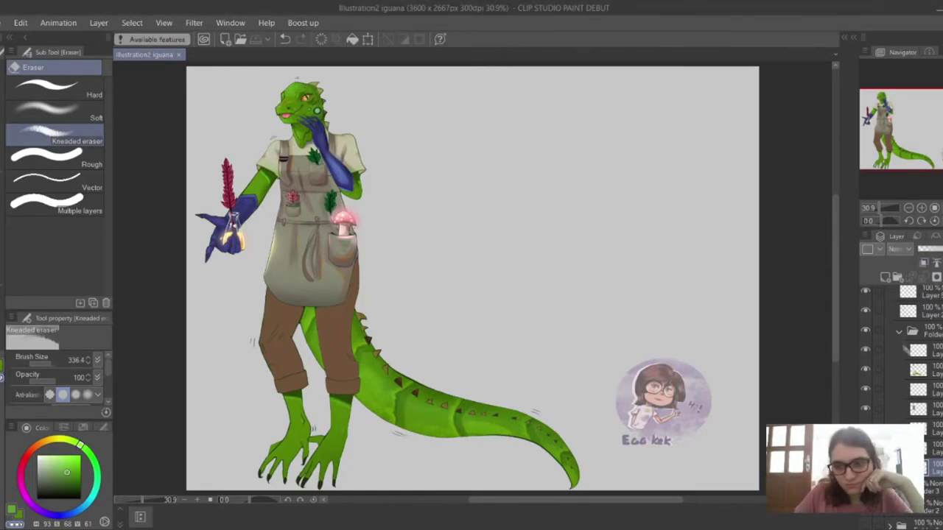
- Shade the bases and edges of the tail spikes on a Multiply layer with the popo oil brush at size 17.2
{"action": "scroll", "coordinate": [386, 359], "scroll_direction": "up", "scroll_amount": 5}
{"action": "key", "text": "b"}
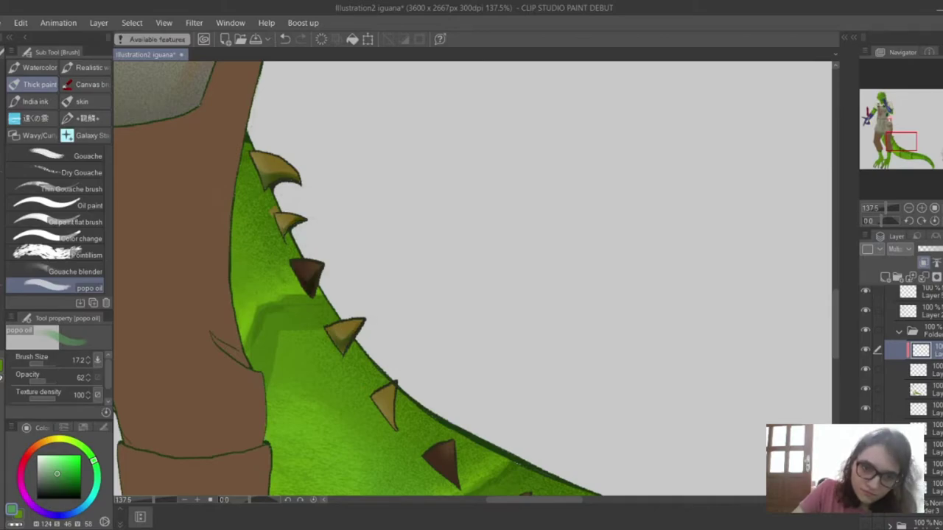
{"action": "left_click_drag", "start_coordinate": [384, 406], "coordinate": [314, 247]}
{"action": "scroll", "coordinate": [472, 280], "scroll_direction": "down", "scroll_amount": 8}
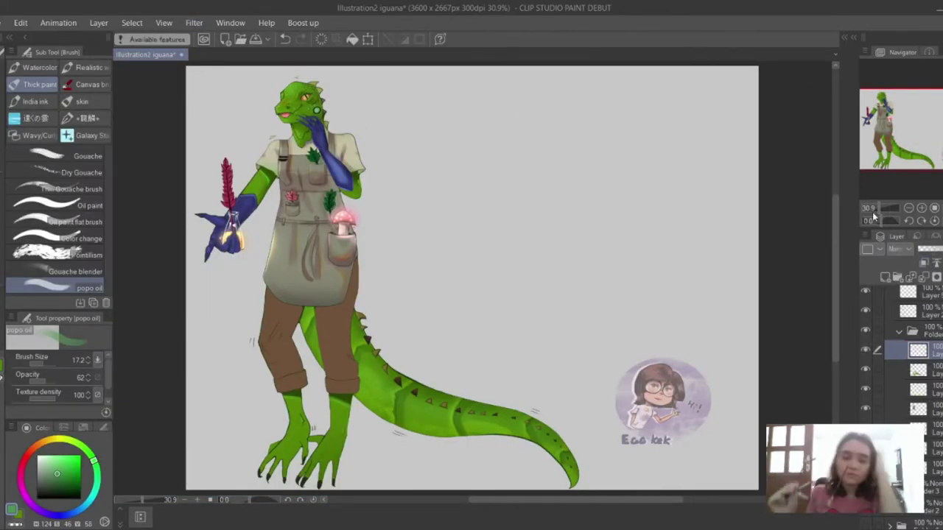
- Highlight the tail spikes in light yellow-green on a clipped Add layer with the popo oil brush at size 17.2
{"action": "scroll", "coordinate": [472, 412], "scroll_direction": "up", "scroll_amount": 3}
{"action": "key", "text": "ctrl+alt+0"}
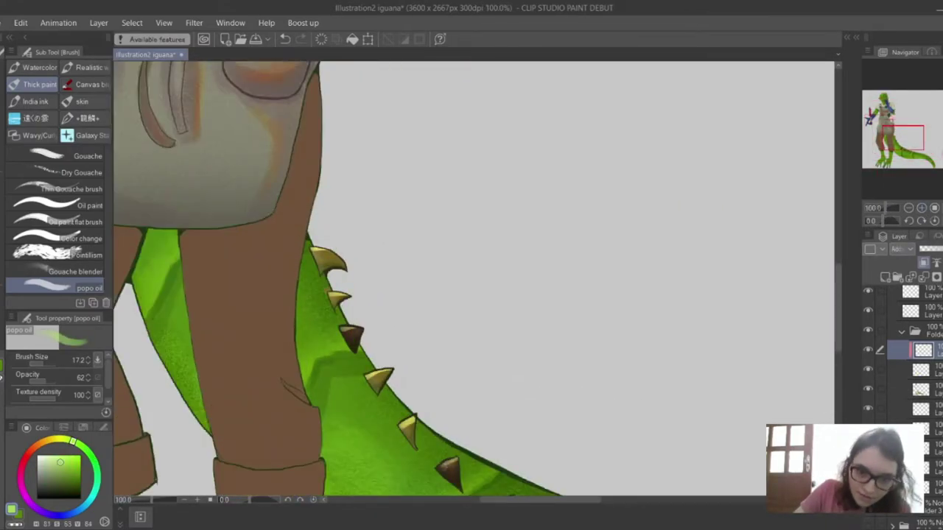
{"action": "scroll", "coordinate": [471, 280], "scroll_direction": "down", "scroll_amount": 2}
{"action": "scroll", "coordinate": [472, 280], "scroll_direction": "down", "scroll_amount": 4}
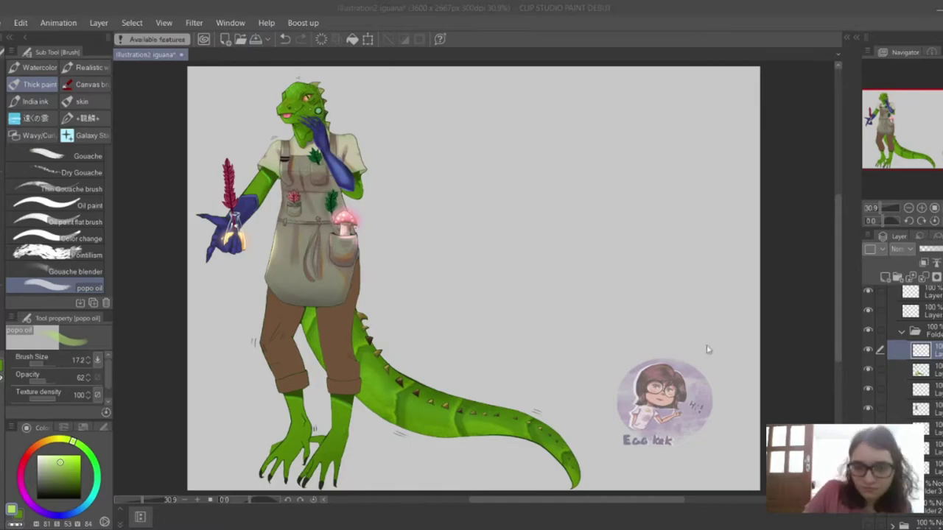
- Add light green glow highlights to the head scales and head spikes on a clipped Add layer, reducing the layer's opacity
{"action": "left_click", "coordinate": [921, 369]}
{"action": "scroll", "coordinate": [316, 110], "scroll_direction": "up", "scroll_amount": 5}
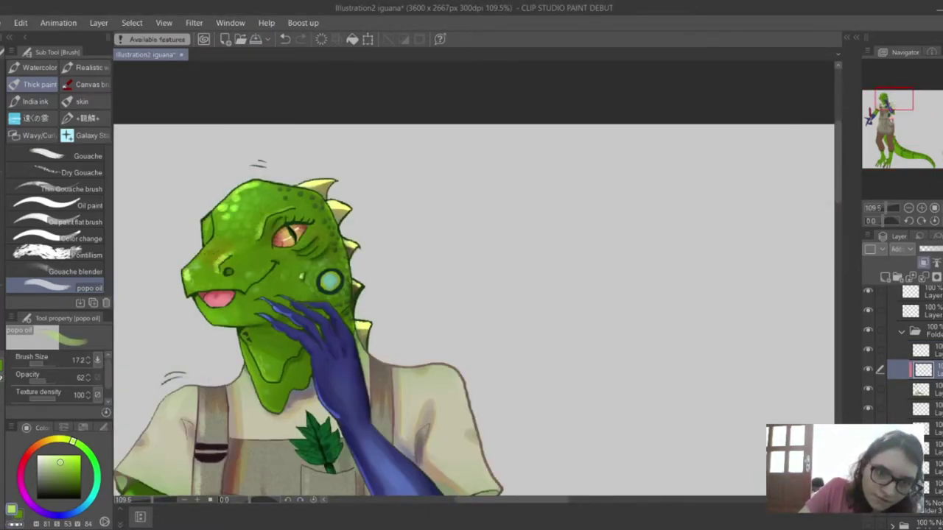
{"action": "key", "text": "b"}
{"action": "scroll", "coordinate": [471, 280], "scroll_direction": "down", "scroll_amount": 4}
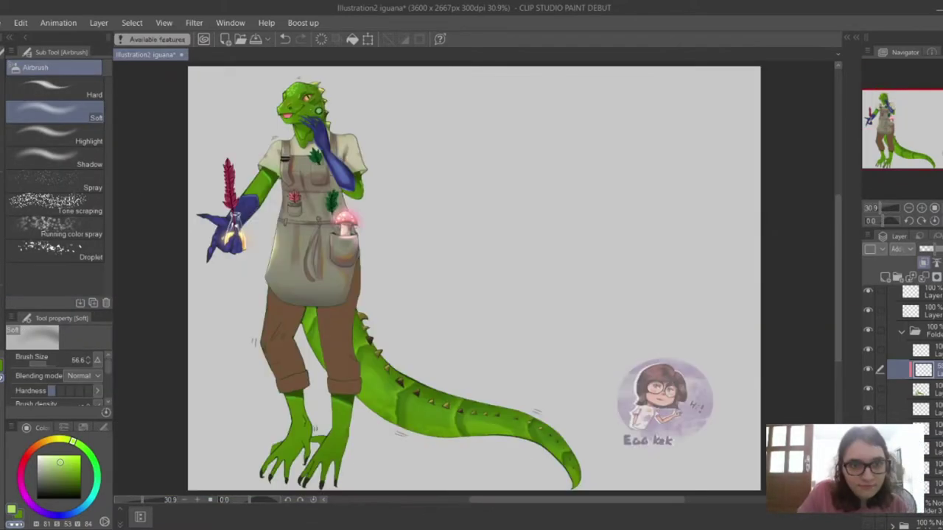
{"action": "scroll", "coordinate": [471, 280], "scroll_direction": "up", "scroll_amount": 6}
{"action": "scroll", "coordinate": [472, 280], "scroll_direction": "down", "scroll_amount": 5}
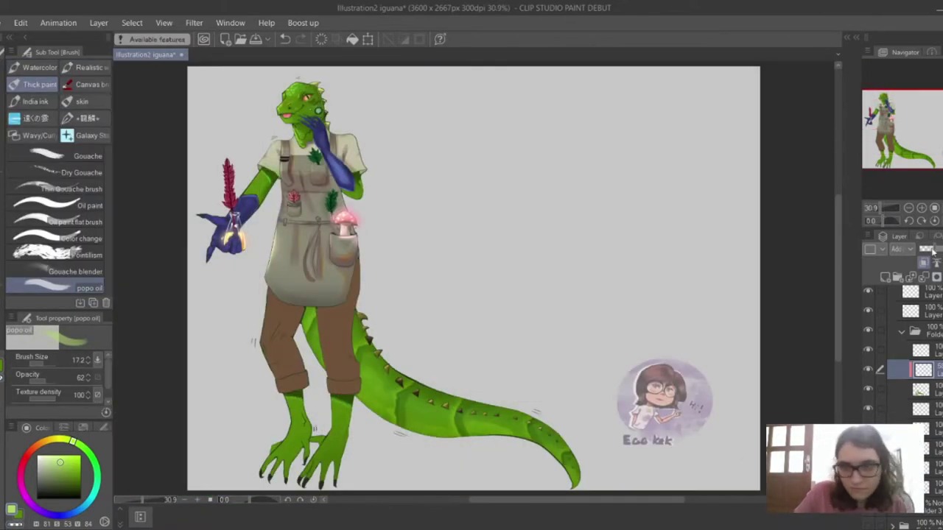
- Shade the fingers and back of the raised glove in dark blue on a Multiply layer with the popo oil brush at size 14.1
{"action": "key", "text": "b"}
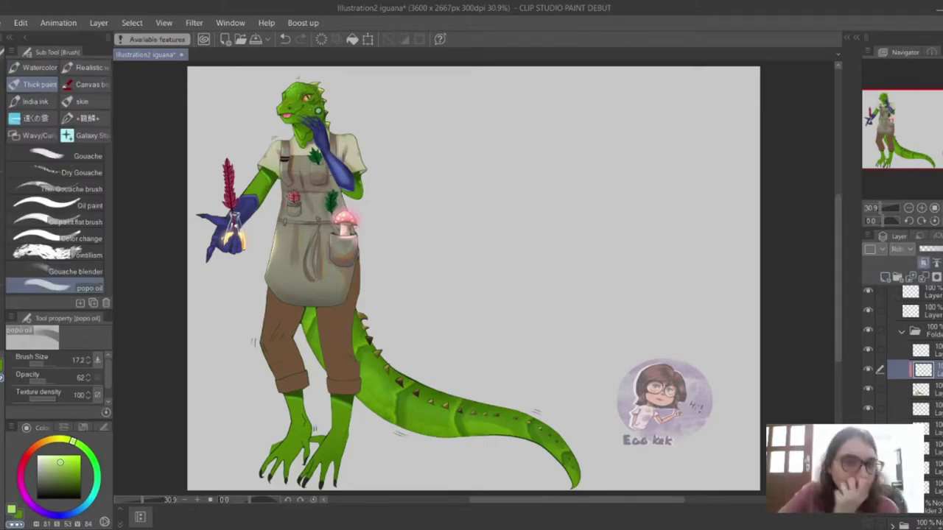
{"action": "scroll", "coordinate": [472, 280], "scroll_direction": "up", "scroll_amount": 6}
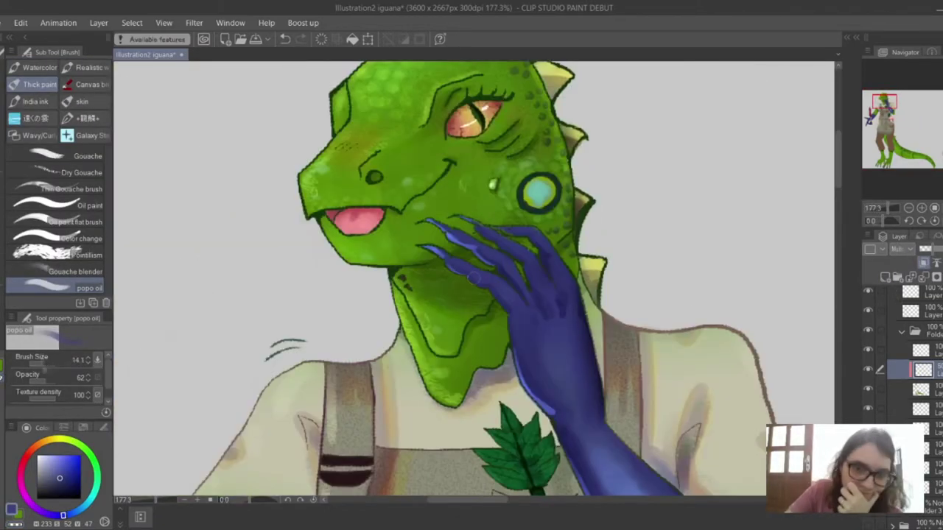
{"action": "key", "text": "ctrl+0"}
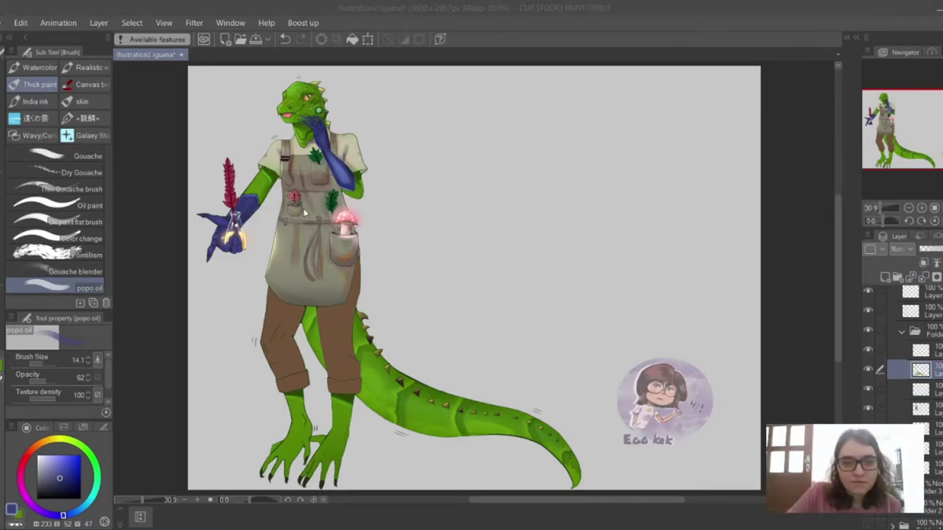
{"action": "left_click", "coordinate": [758, 237]}
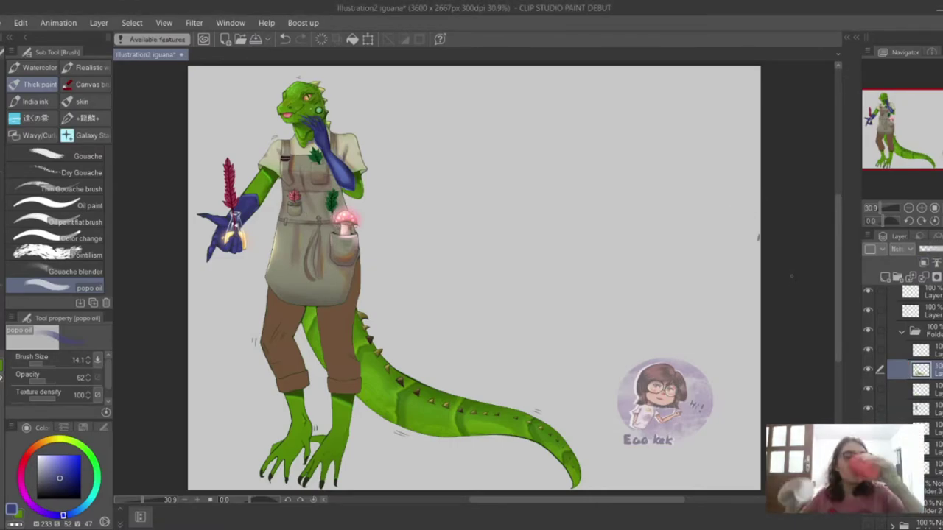
- Paint shadows on the ankles beneath the trouser cuffs and beside the foot creases with the popo oil brush at size 17.2
{"action": "scroll", "coordinate": [759, 237], "scroll_direction": "up", "scroll_amount": 5}
{"action": "left_click_drag", "start_coordinate": [590, 294], "coordinate": [368, 221]}
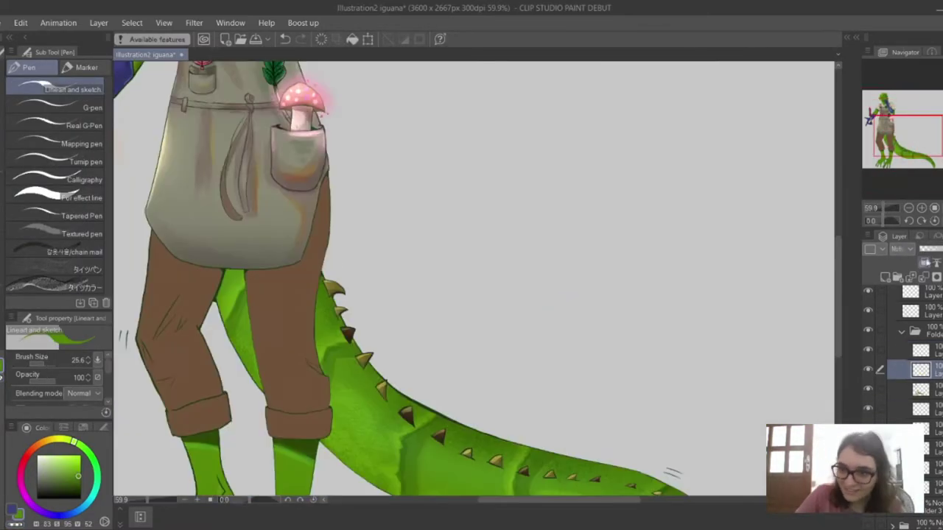
{"action": "key", "text": "b"}
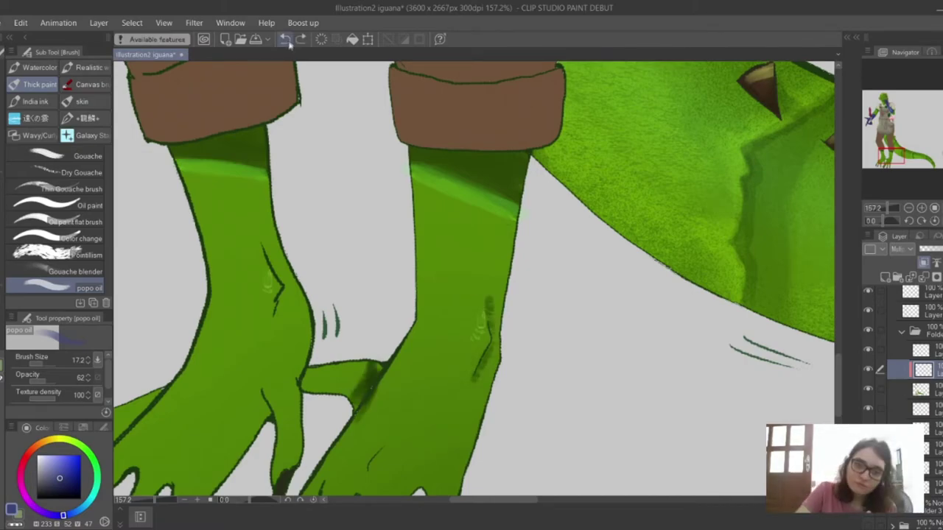
{"action": "left_click", "coordinate": [921, 409]}
{"action": "left_click", "coordinate": [921, 369]}
{"action": "left_click", "coordinate": [46, 364]}
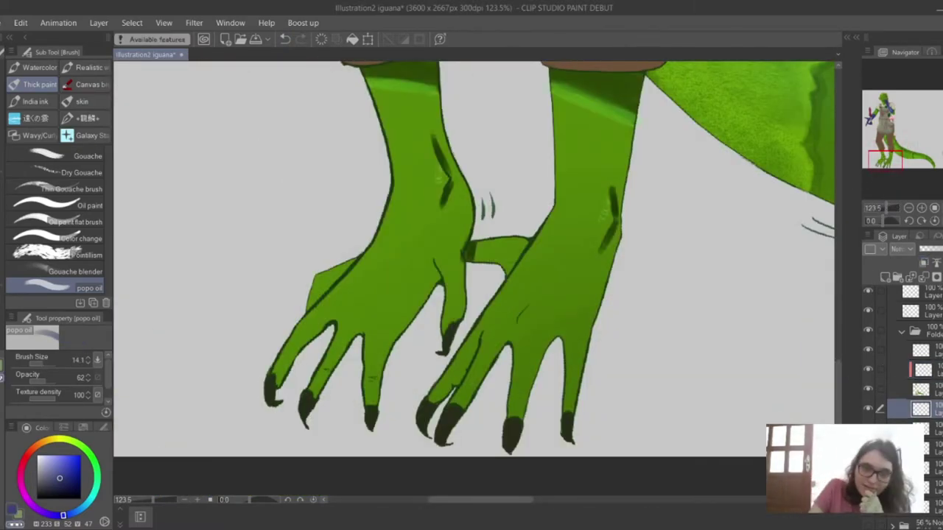
- Paint muted blue patches across the feet with the popo oil brush at size 31.2 and soften the ankle shadows by lowering their layer's opacity
{"action": "left_click", "coordinate": [921, 389]}
{"action": "left_click", "coordinate": [40, 365]}
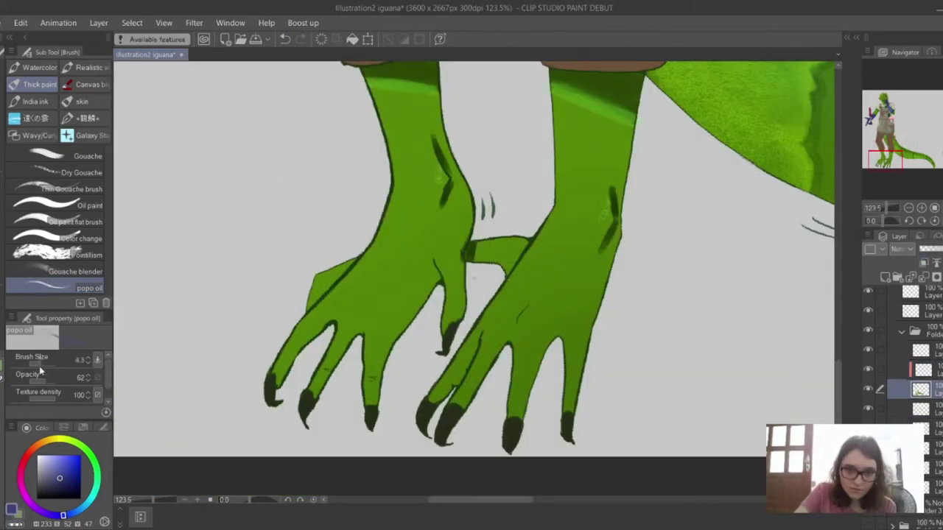
{"action": "left_click", "coordinate": [37, 364]}
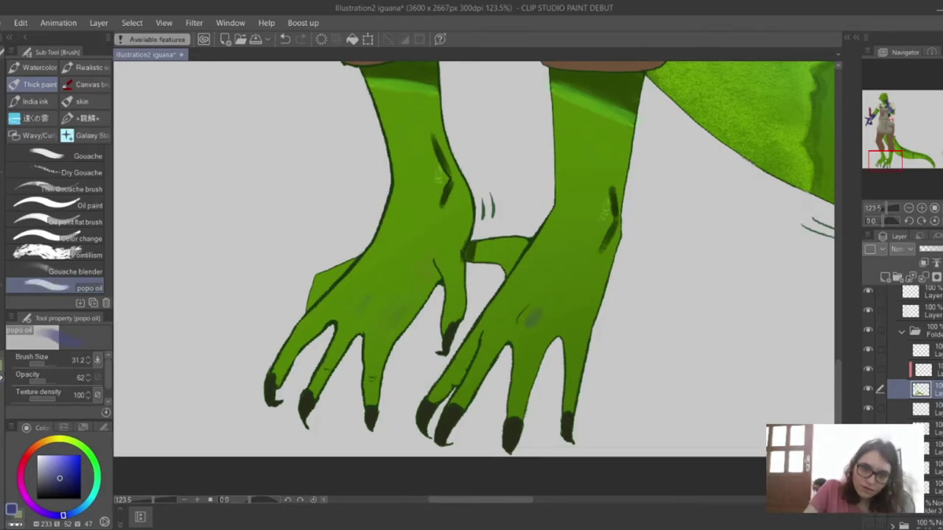
{"action": "left_click", "coordinate": [921, 369]}
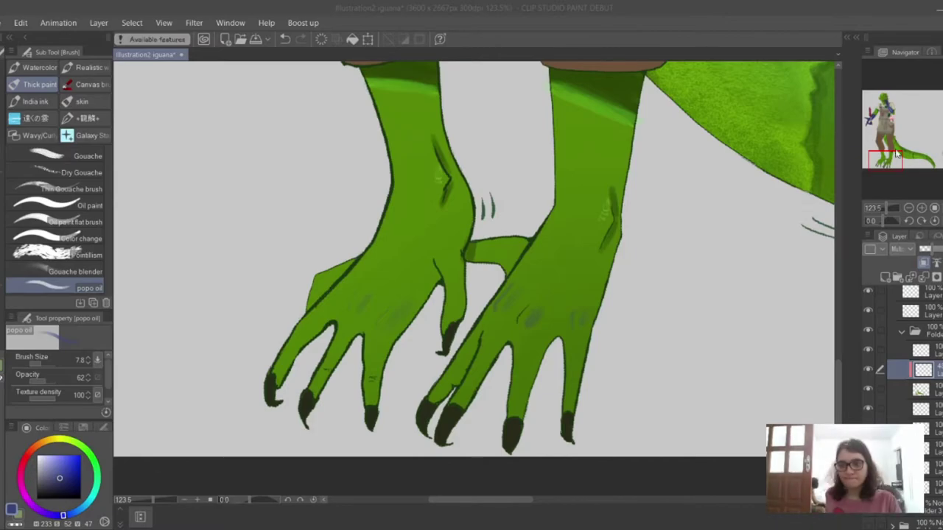
{"action": "scroll", "coordinate": [897, 153], "scroll_direction": "down", "scroll_amount": 5}
{"action": "scroll", "coordinate": [891, 153], "scroll_direction": "up", "scroll_amount": 4}
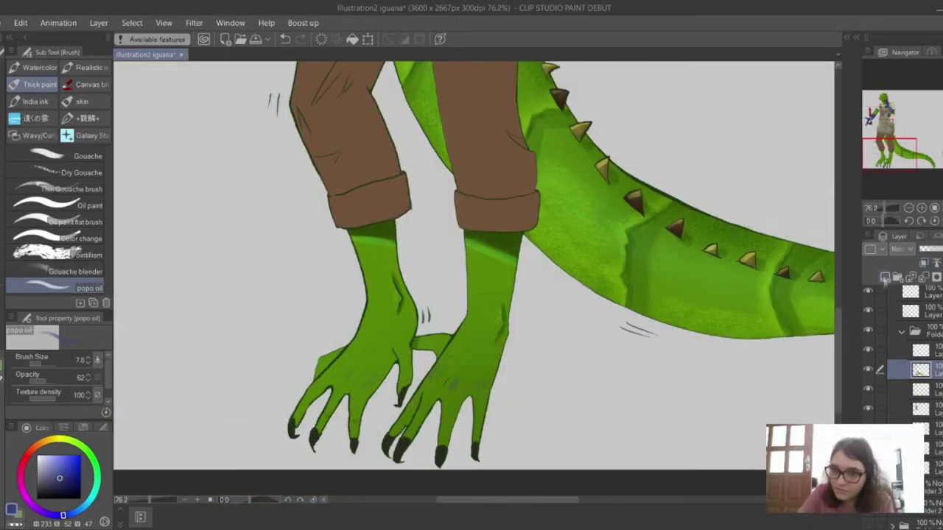
{"action": "scroll", "coordinate": [906, 354], "scroll_direction": "down", "scroll_amount": 2}
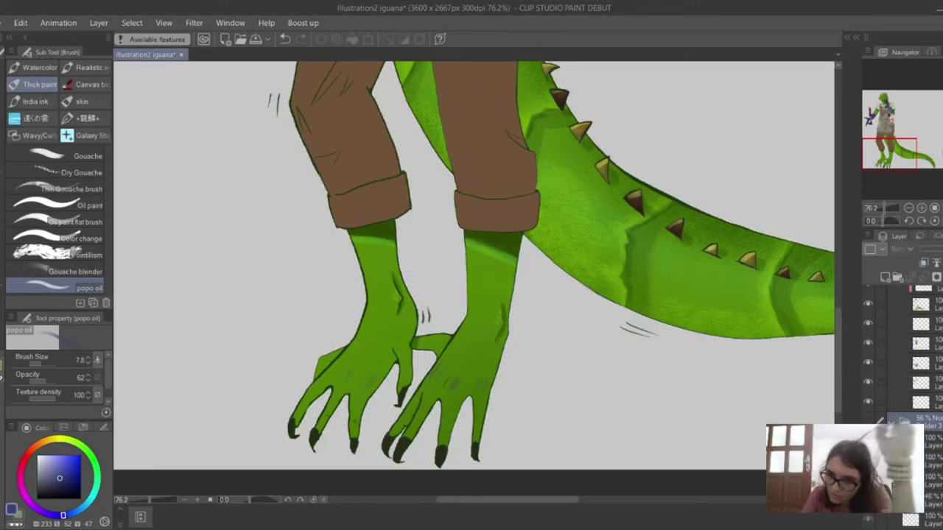
- Texture the lower legs in light green on an Add layer with the NUNNU Airbrush and the Soft airbrush at size 84.1
{"action": "left_click", "coordinate": [869, 402]}
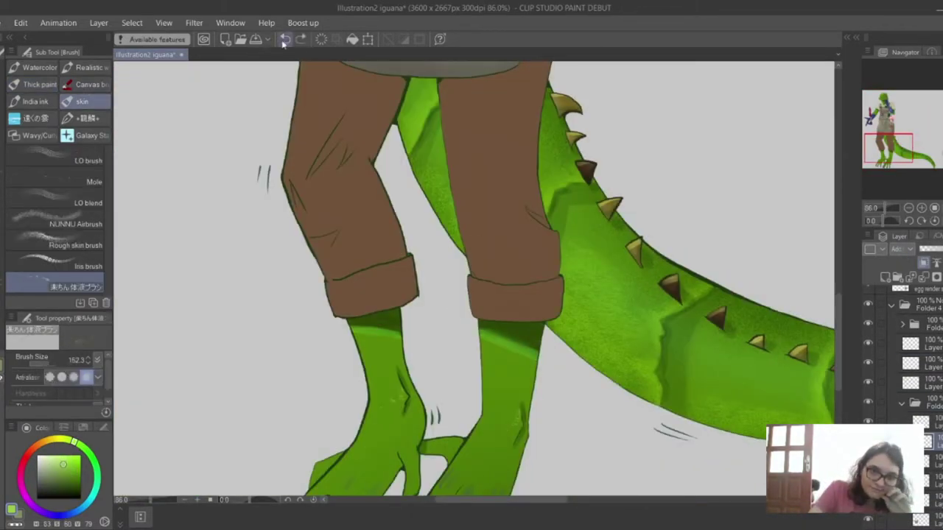
{"action": "left_click", "coordinate": [55, 224]}
{"action": "left_click_drag", "start_coordinate": [383, 354], "coordinate": [387, 442]}
{"action": "scroll", "coordinate": [471, 280], "scroll_direction": "down", "scroll_amount": 3}
{"action": "left_click_drag", "start_coordinate": [516, 221], "coordinate": [391, 309]}
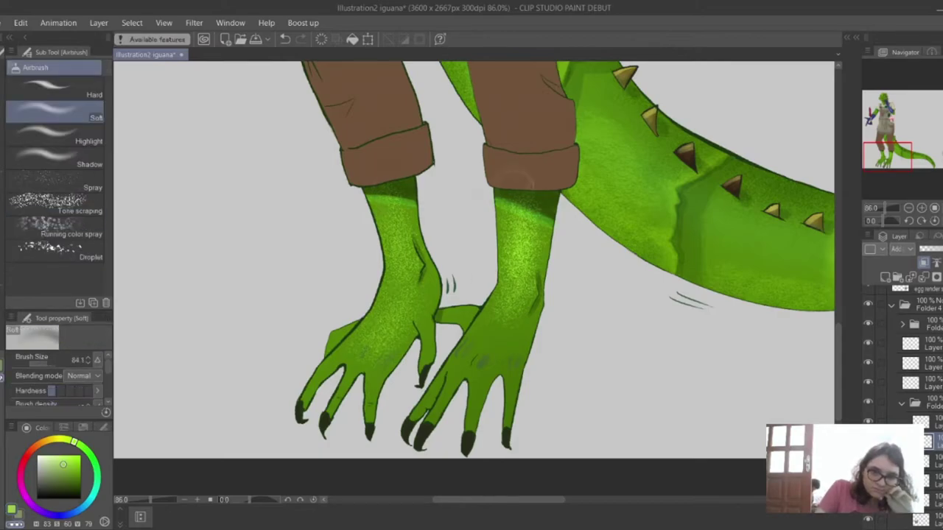
{"action": "scroll", "coordinate": [470, 405], "scroll_direction": "up", "scroll_amount": 3}
- Dab light green highlights onto the toe joints of both feet with the NUNNU Airbrush at size 21.0
{"action": "left_click_drag", "start_coordinate": [438, 350], "coordinate": [421, 398]}
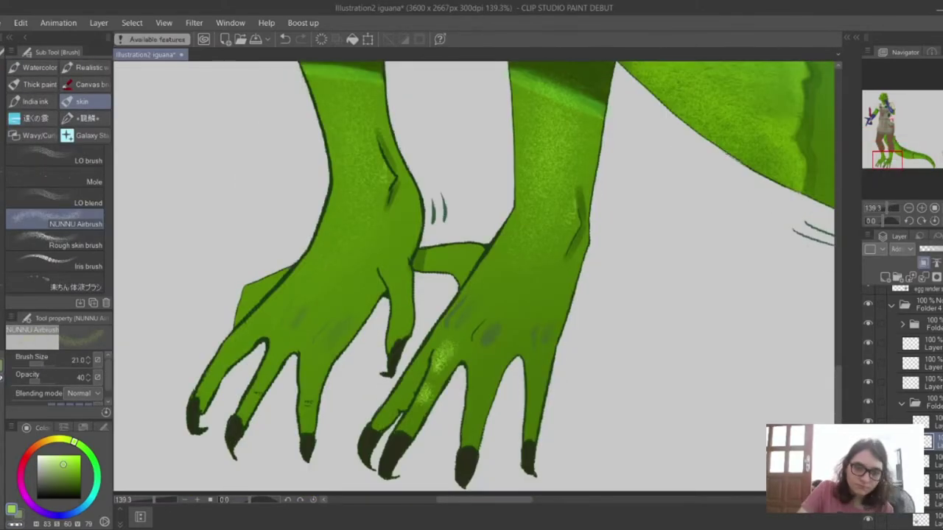
{"action": "left_click_drag", "start_coordinate": [478, 404], "coordinate": [490, 357]}
{"action": "key", "text": "ctrl+z"}
{"action": "left_click", "coordinate": [482, 372]}
{"action": "left_click", "coordinate": [540, 367]}
{"action": "left_click", "coordinate": [402, 392]}
{"action": "left_click", "coordinate": [424, 357]}
{"action": "left_click", "coordinate": [474, 428]}
{"action": "left_click", "coordinate": [536, 402]}
{"action": "left_click", "coordinate": [310, 366]}
{"action": "left_click", "coordinate": [311, 395]}
{"action": "key", "text": "bracketright"}
{"action": "scroll", "coordinate": [471, 280], "scroll_direction": "up", "scroll_amount": 2}
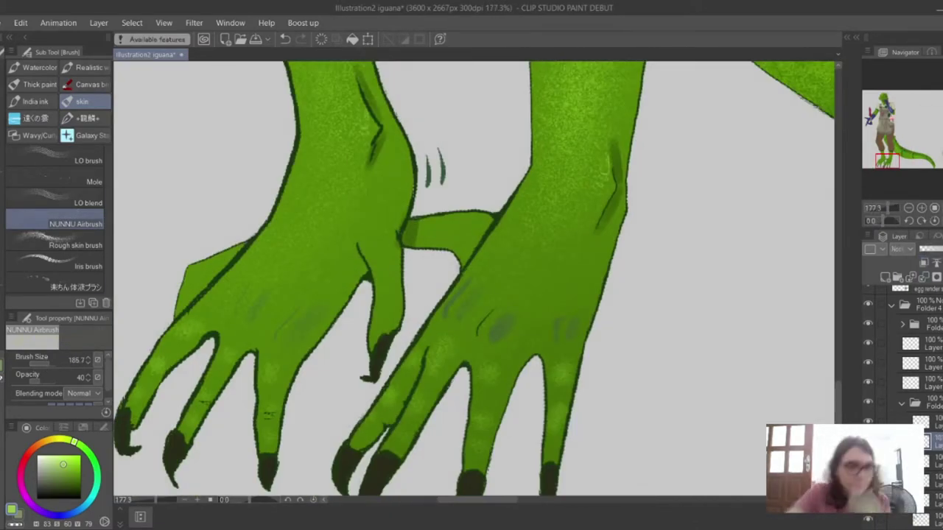
- Highlight the leg edges, ankle creases and rear toes in light green with the popo oil brush at size 11.6, and pick dark green at size 3.5
{"action": "key", "text": "j"}
{"action": "key", "text": "b"}
{"action": "mouse_move", "coordinate": [188, 288]}
{"action": "left_mouse_down"}
{"action": "mouse_move", "coordinate": [236, 250]}
{"action": "mouse_move", "coordinate": [221, 254]}
{"action": "left_mouse_up"}
{"action": "left_click_drag", "start_coordinate": [368, 96], "coordinate": [365, 158]}
{"action": "left_click_drag", "start_coordinate": [369, 243], "coordinate": [365, 294]}
{"action": "left_click_drag", "start_coordinate": [538, 121], "coordinate": [534, 173]}
{"action": "left_click_drag", "start_coordinate": [610, 151], "coordinate": [596, 221]}
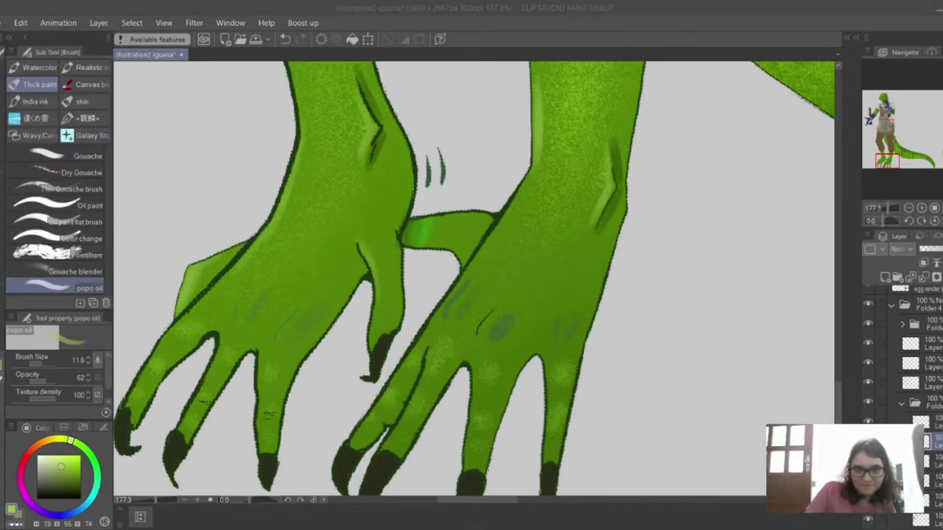
{"action": "left_click", "coordinate": [31, 364]}
{"action": "left_click", "coordinate": [67, 489]}
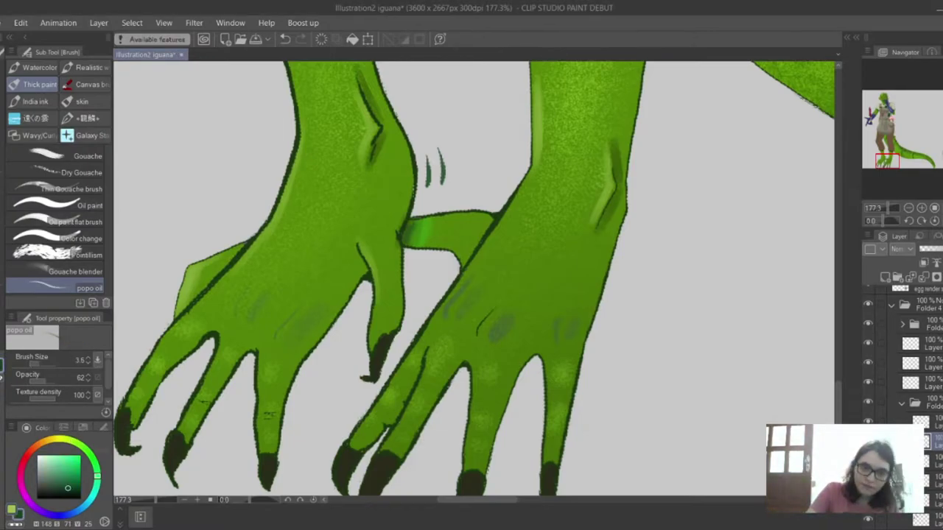
{"action": "left_click", "coordinate": [55, 363]}
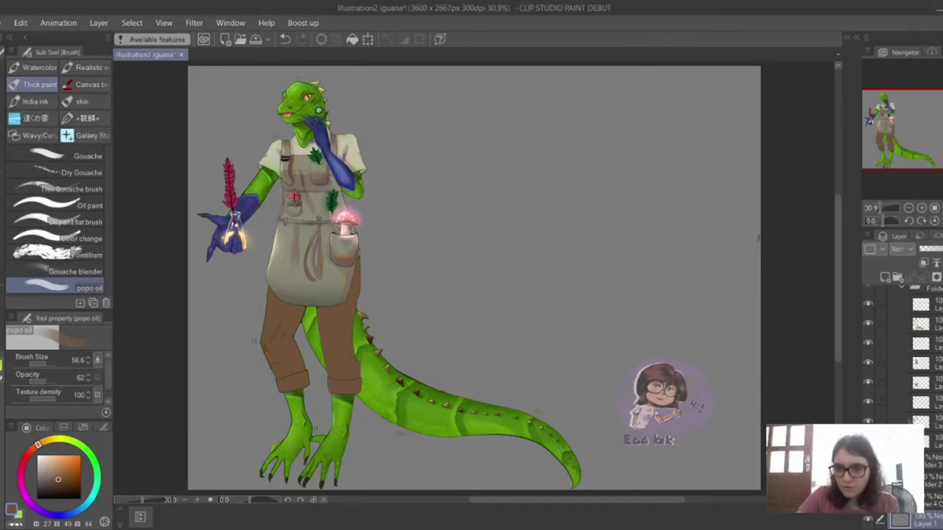
- Shade the trousers on a clipped Multiply layer using a brown Foreground to transparent gradient and the popo oil brush at size 56.6
{"action": "left_click", "coordinate": [921, 402]}
{"action": "key", "text": "g"}
{"action": "left_click", "coordinate": [295, 385], "text": "alt"}
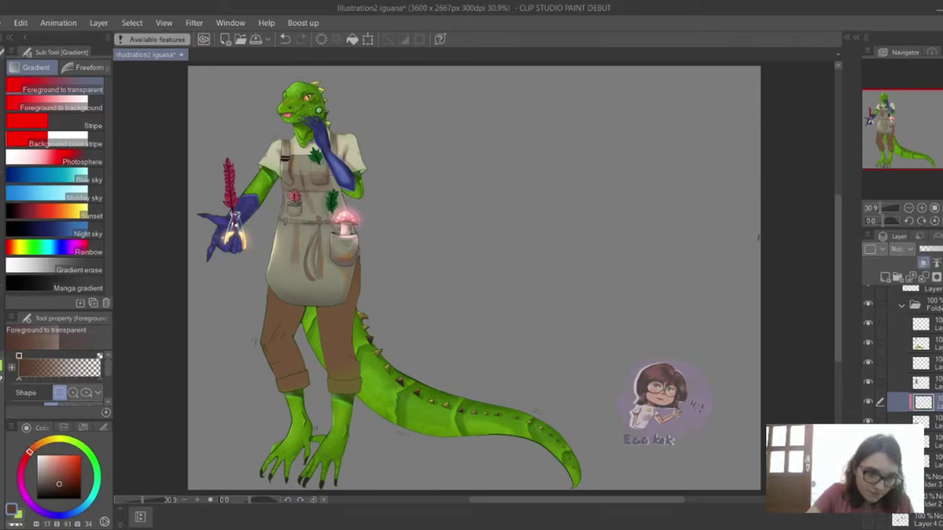
{"action": "key", "text": "b"}
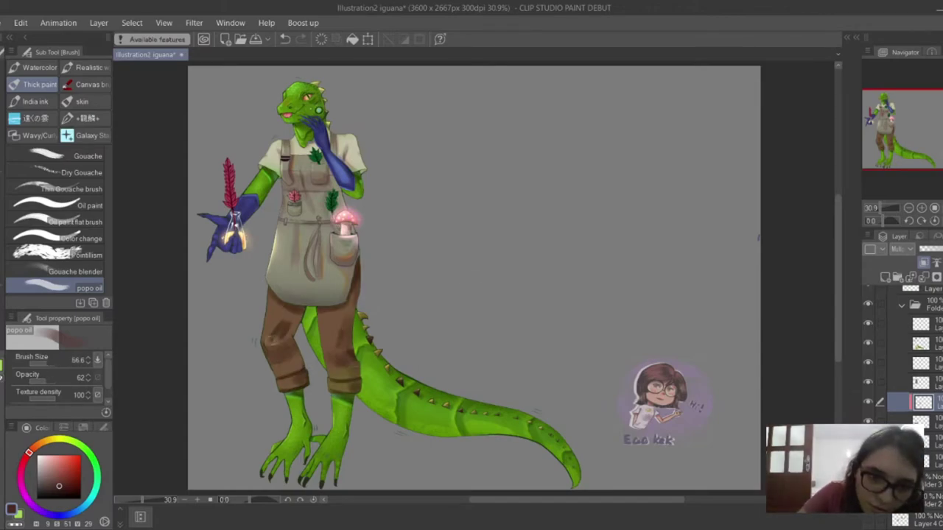
- Deepen the trouser folds, cuff edges and the shadow beneath the apron in very dark red-brown with the popo oil brush at size 21.0
{"action": "key", "text": "b"}
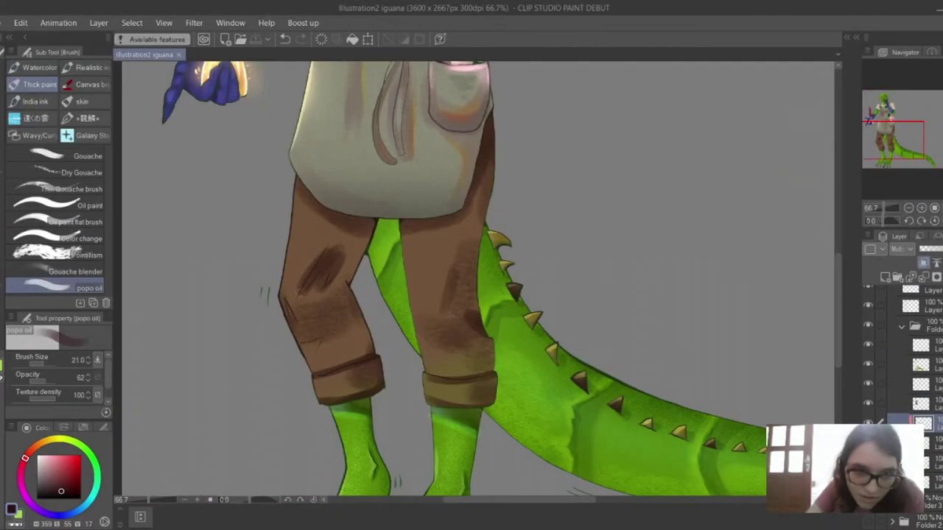
{"action": "left_click_drag", "start_coordinate": [335, 250], "coordinate": [302, 293]}
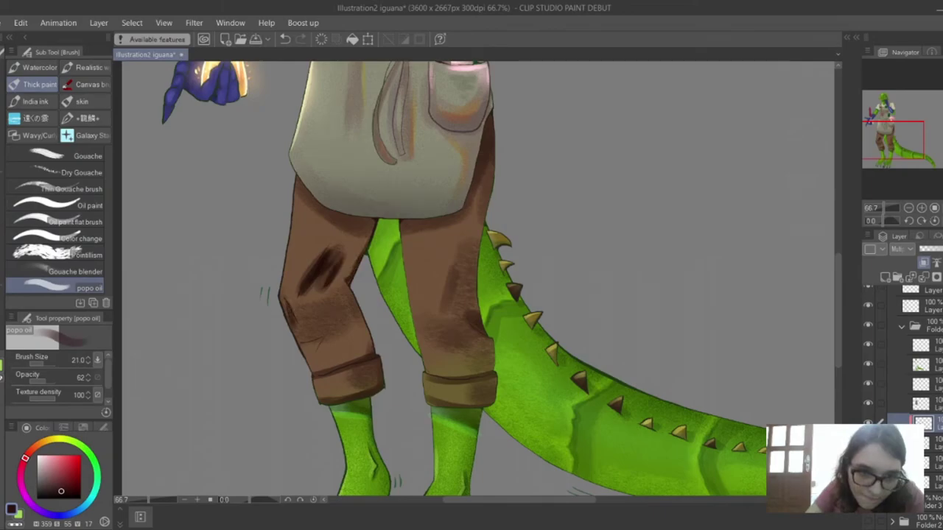
{"action": "left_click_drag", "start_coordinate": [433, 368], "coordinate": [492, 373]}
{"action": "left_click_drag", "start_coordinate": [370, 316], "coordinate": [347, 361]}
{"action": "left_click_drag", "start_coordinate": [298, 183], "coordinate": [372, 221]}
{"action": "left_click_drag", "start_coordinate": [404, 218], "coordinate": [459, 220]}
{"action": "left_click_drag", "start_coordinate": [486, 118], "coordinate": [489, 171]}
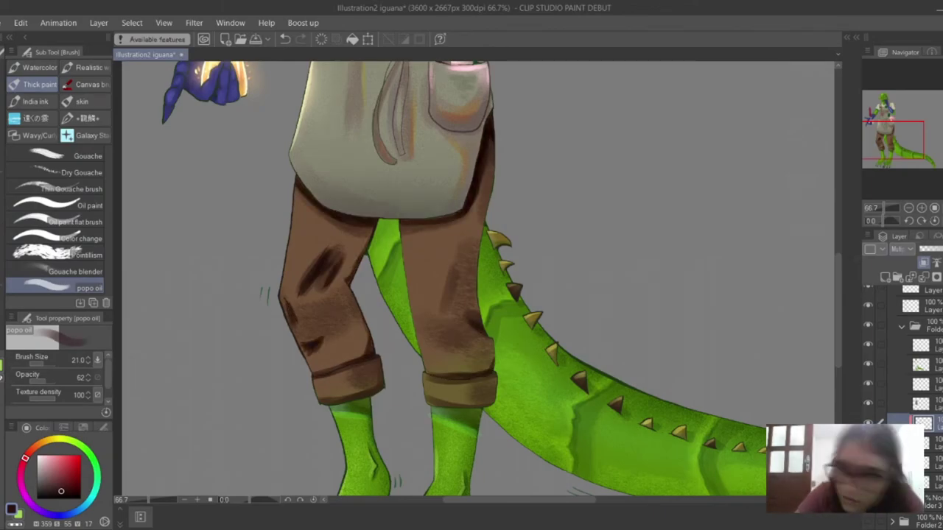
- Soften the trouser shadows with the Wet bleed blender at size 84.1 and the Soft airbrush at size 102.5
{"action": "key", "text": "ctrl+0"}
{"action": "key", "text": "j"}
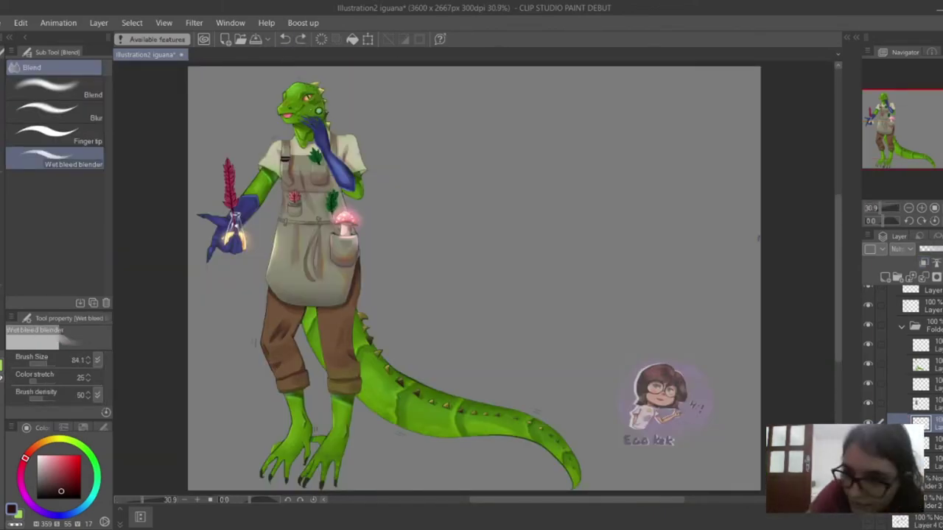
{"action": "scroll", "coordinate": [474, 278], "scroll_direction": "down", "scroll_amount": 1}
{"action": "key", "text": "b"}
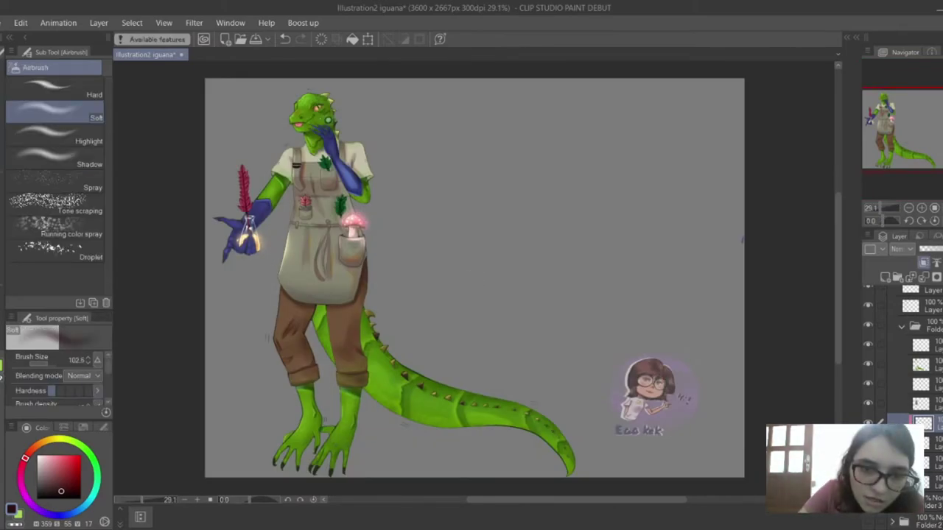
{"action": "scroll", "coordinate": [474, 278], "scroll_direction": "up", "scroll_amount": 1}
{"action": "scroll", "coordinate": [475, 280], "scroll_direction": "up", "scroll_amount": 5}
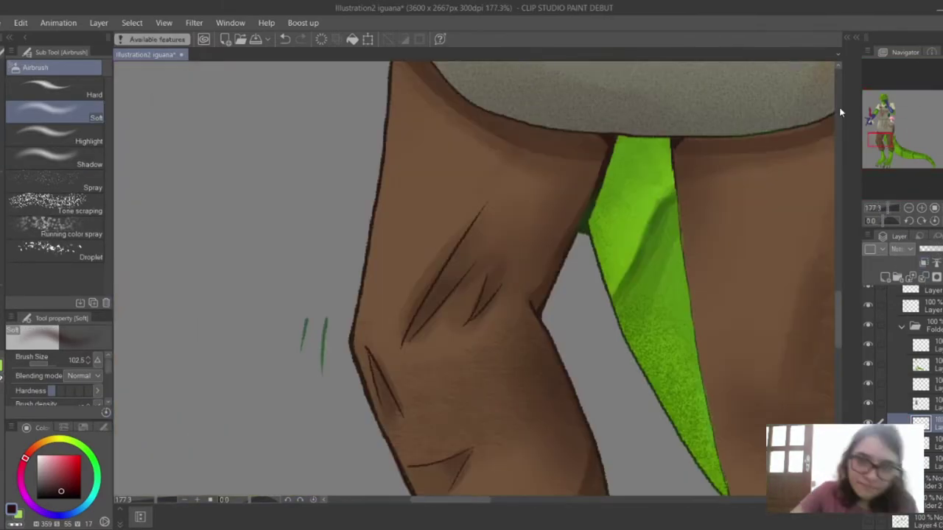
- Lighten the trouser legs and cuffs in muted tan with the popo oil brush, blending with the Wet bleed blender at sizes 38.1 and 46.4
{"action": "key", "text": "b"}
{"action": "scroll", "coordinate": [475, 279], "scroll_direction": "down", "scroll_amount": 1}
{"action": "key", "text": "j"}
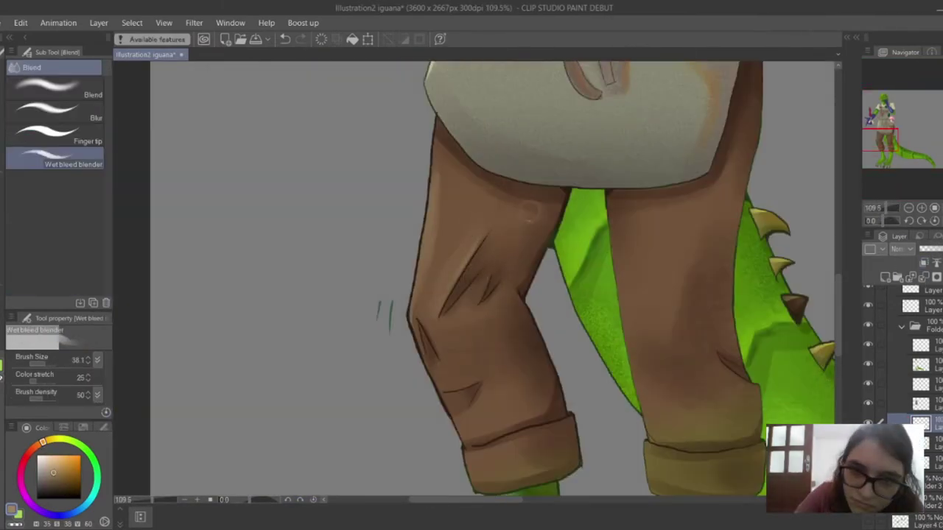
{"action": "key", "text": "b"}
{"action": "key", "text": "j"}
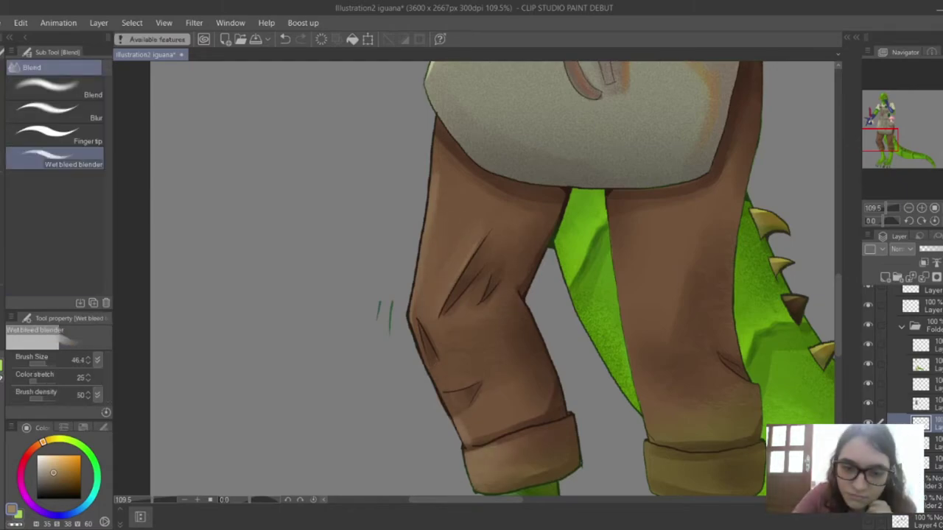
{"action": "key", "text": "b"}
{"action": "scroll", "coordinate": [393, 451], "scroll_direction": "down", "scroll_amount": 4}
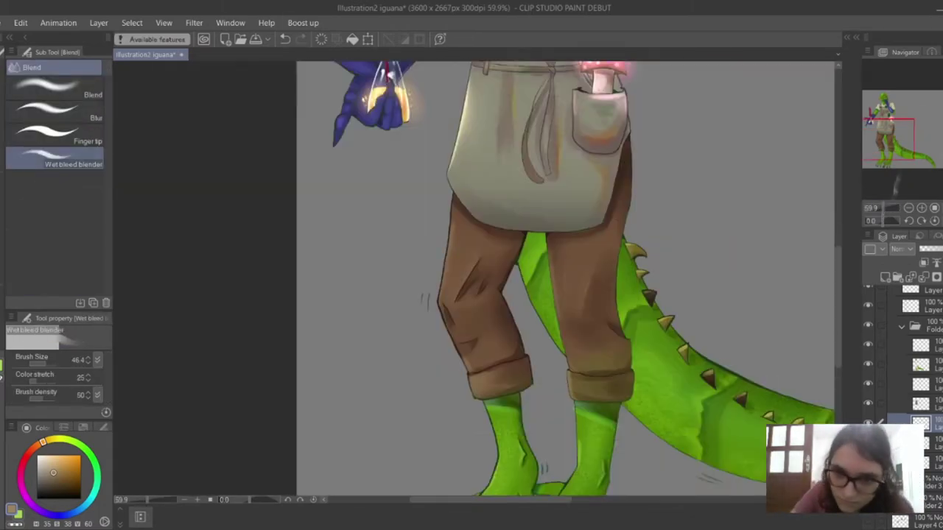
- Paint red-orange accents along the trouser shadow edges with the popo oil brush at size 17.2, and blend them at size 46.4
{"action": "scroll", "coordinate": [434, 321], "scroll_direction": "down", "scroll_amount": 7}
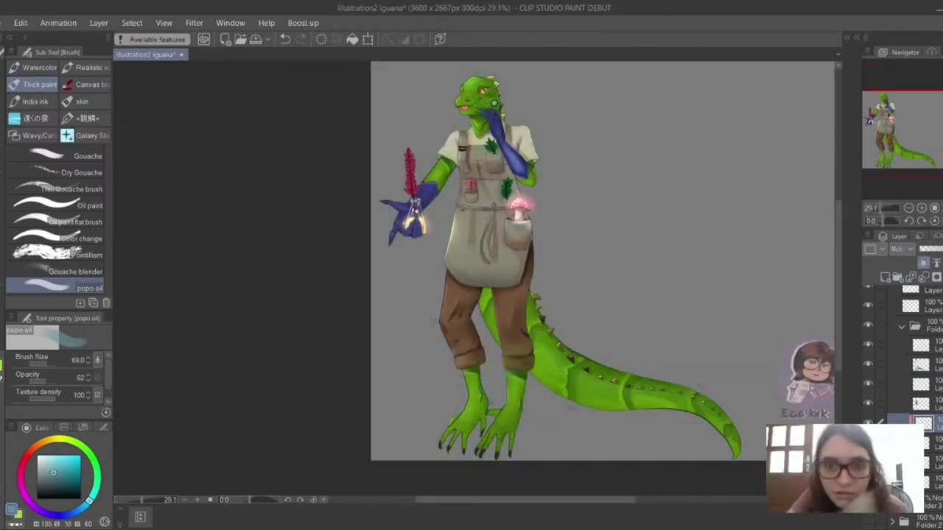
{"action": "scroll", "coordinate": [472, 287], "scroll_direction": "up", "scroll_amount": 5}
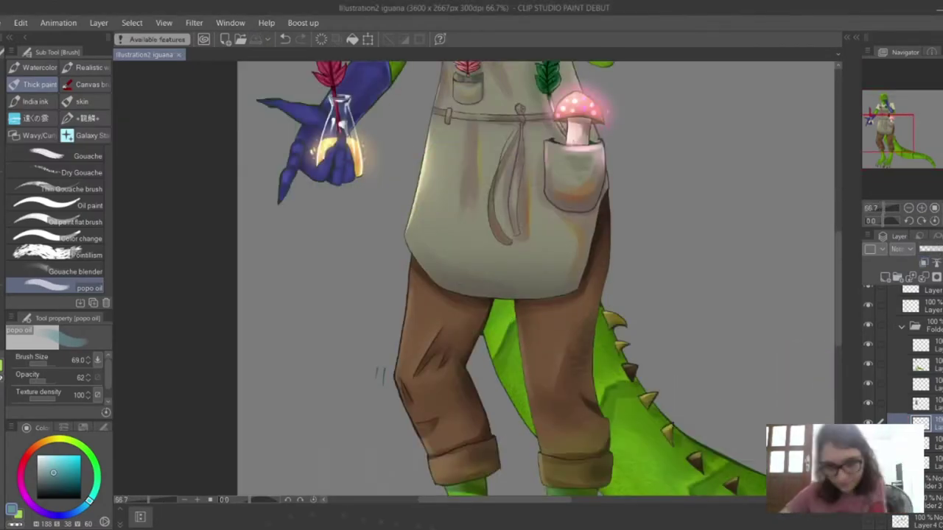
{"action": "left_click_drag", "start_coordinate": [516, 331], "coordinate": [474, 162]}
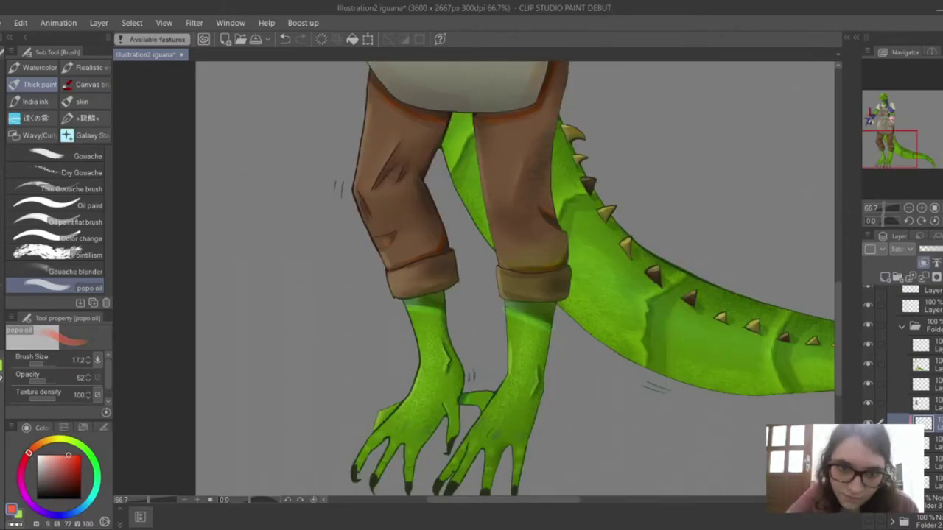
{"action": "key", "text": "j"}
{"action": "key", "text": "ctrl+0"}
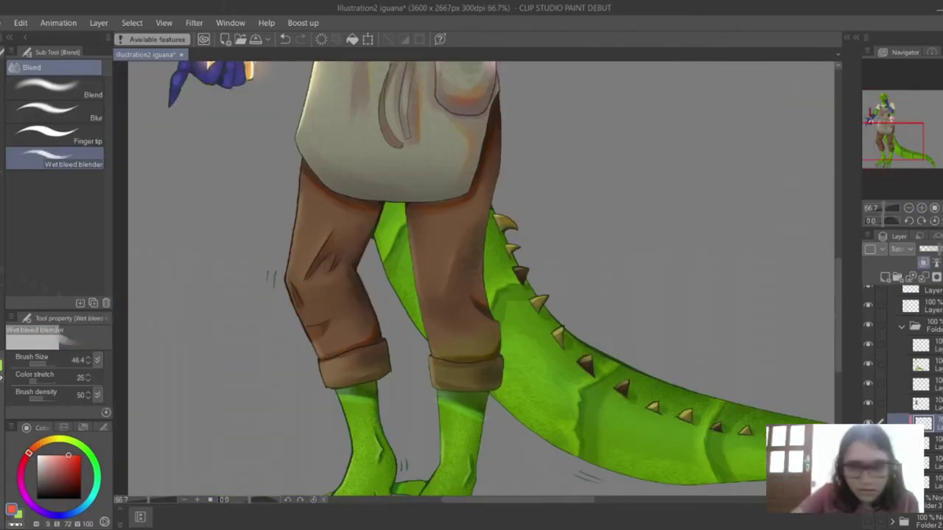
{"action": "key", "text": "b"}
{"action": "key", "text": "ctrl+0"}
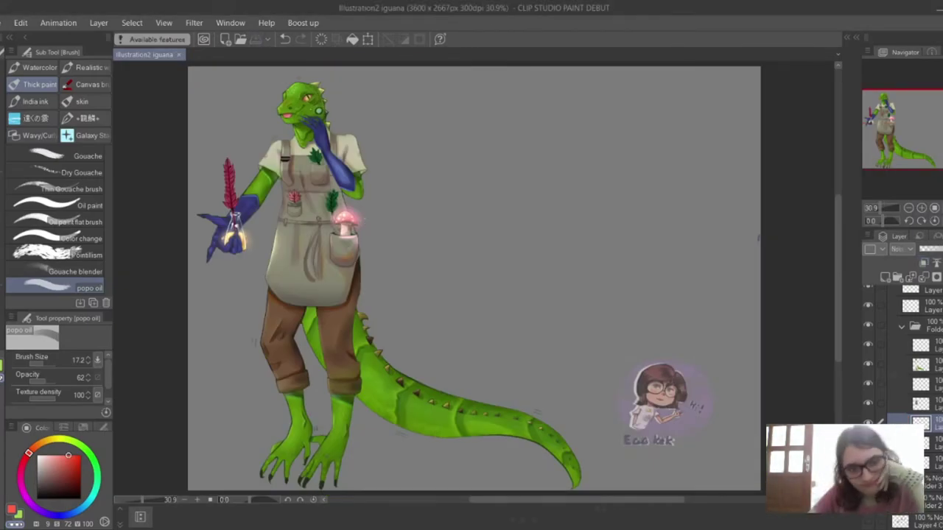
- Place the 25% 60/0 Noise Monochrome material over the trousers as a clipped texture and apply its transformation
{"action": "left_click", "coordinate": [845, 194]}
{"action": "left_click_drag", "start_coordinate": [847, 197], "coordinate": [843, 207]}
{"action": "left_click", "coordinate": [773, 350]}
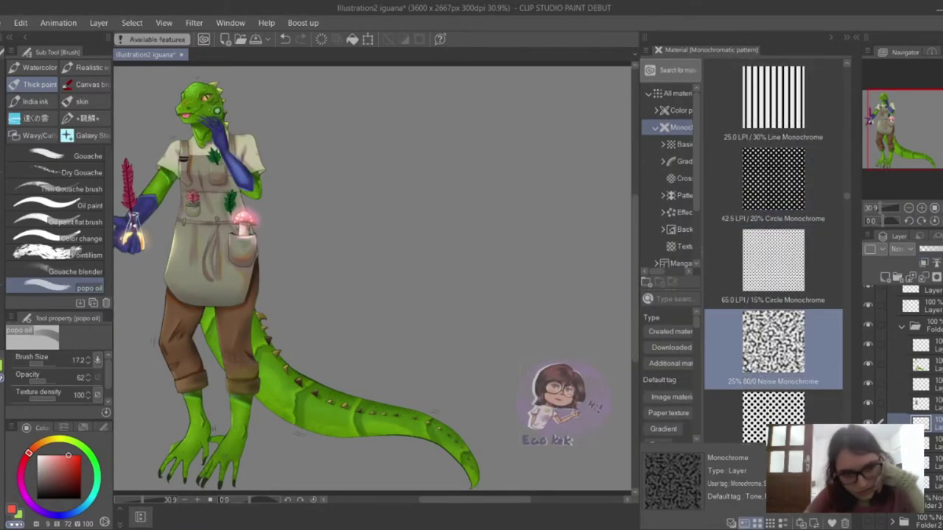
{"action": "left_click_drag", "start_coordinate": [774, 350], "coordinate": [442, 280]}
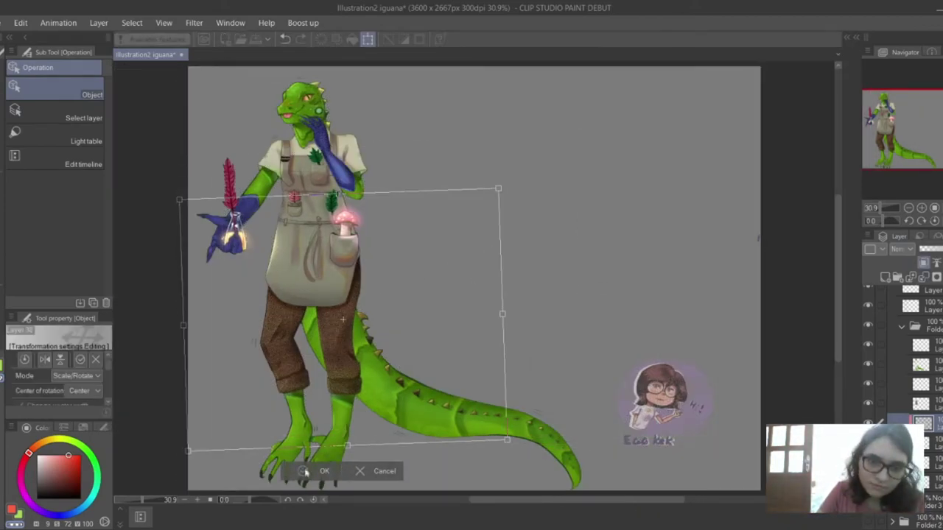
{"action": "key", "text": "Return"}
{"action": "scroll", "coordinate": [305, 351], "scroll_direction": "up", "scroll_amount": 5}
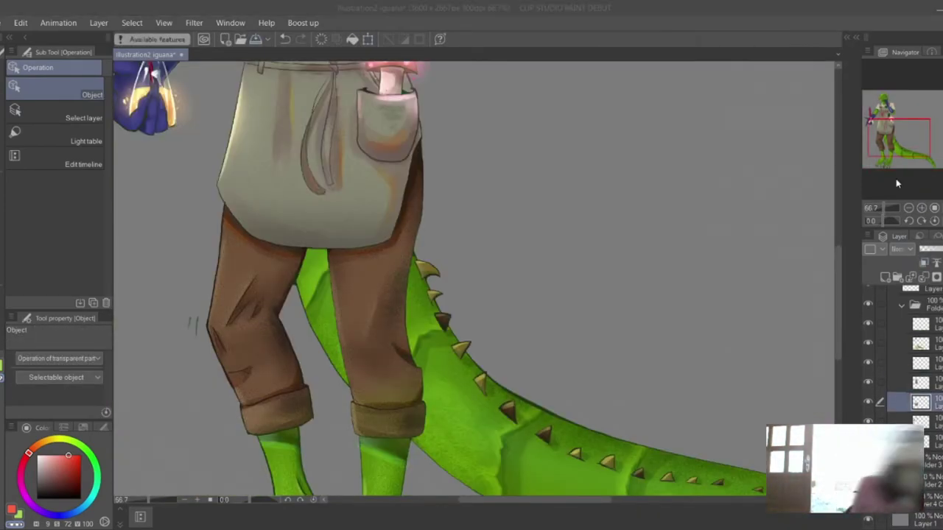
{"action": "key", "text": "ctrl+0"}
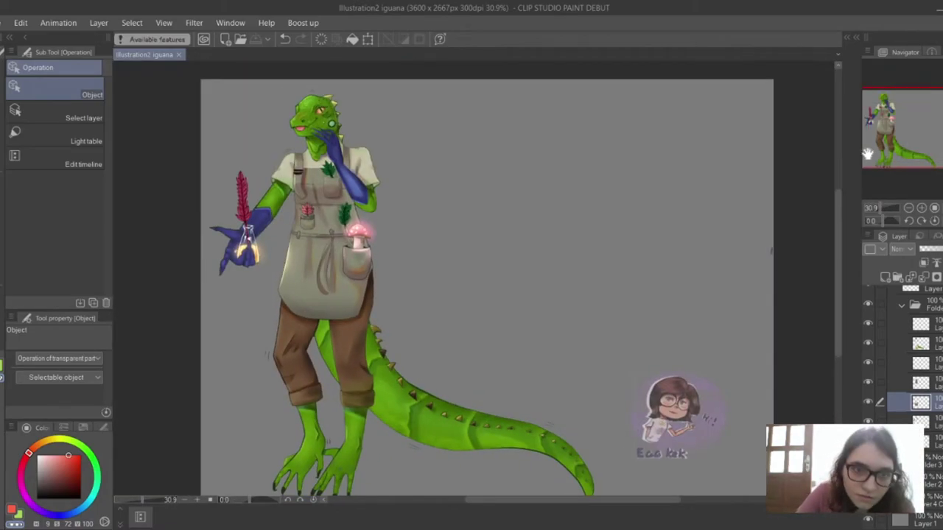
- Paint warm orange reflected light on the glove around the flask on a clipped Add layer with the popo oil brush at size 17.2
{"action": "scroll", "coordinate": [210, 228], "scroll_direction": "up", "scroll_amount": 5}
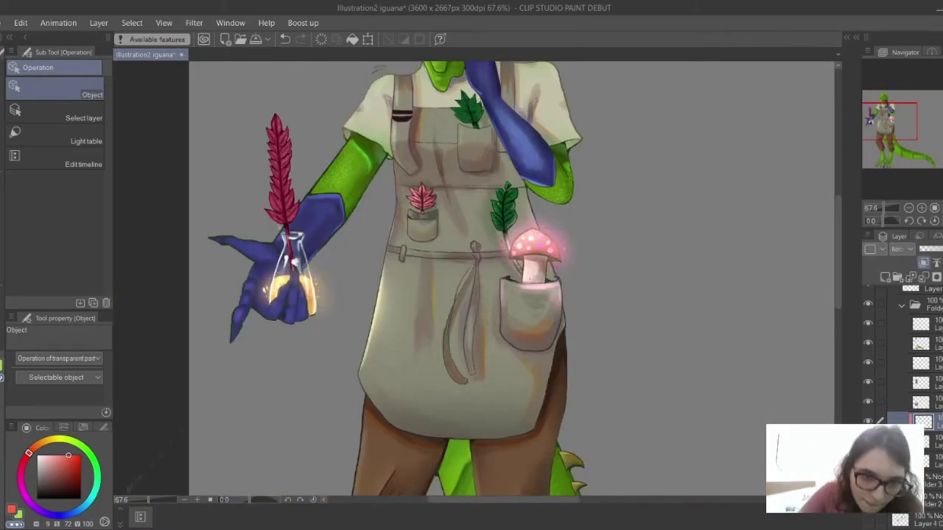
{"action": "key", "text": "b"}
{"action": "scroll", "coordinate": [472, 280], "scroll_direction": "up", "scroll_amount": 5}
{"action": "key", "text": "e"}
{"action": "key", "text": "b"}
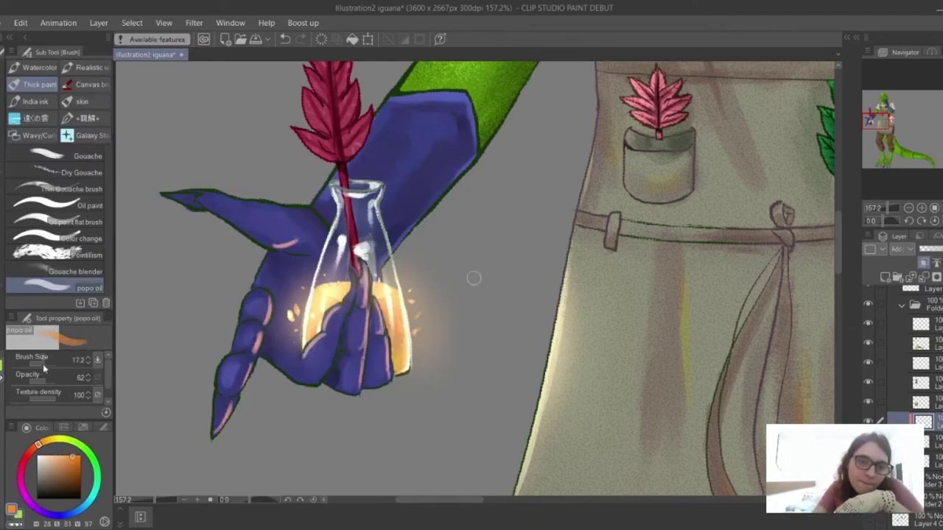
{"action": "scroll", "coordinate": [473, 279], "scroll_direction": "down", "scroll_amount": 3}
{"action": "key", "text": "j"}
{"action": "key", "text": "b"}
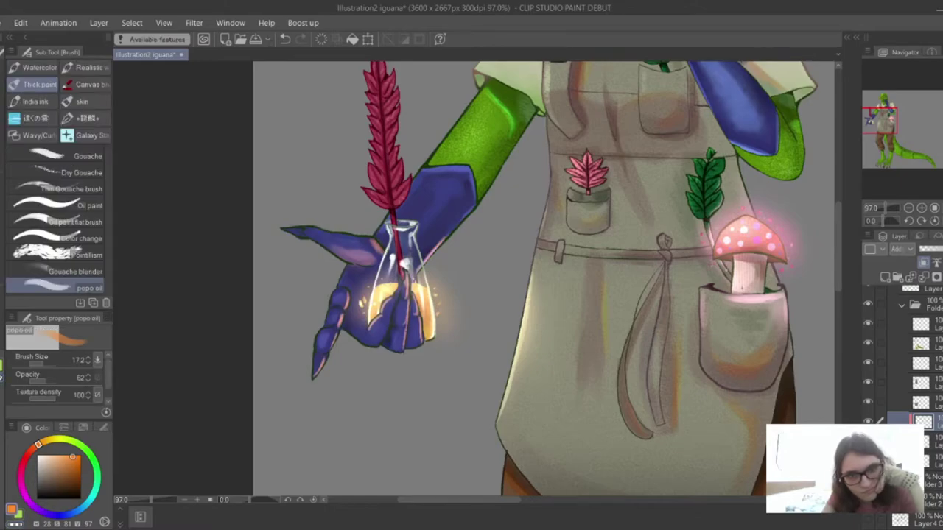
{"action": "key", "text": "ctrl+0"}
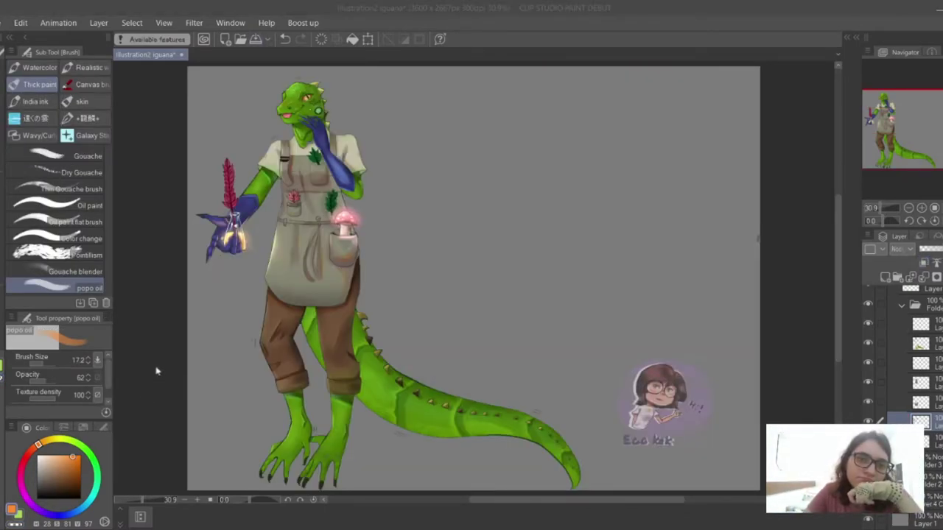
- Add soft light to the iguana's face on an Add layer with the popo oil brush at size 17.2 and the Soft airbrush at size 25.6
{"action": "scroll", "coordinate": [310, 104], "scroll_direction": "up", "scroll_amount": 10}
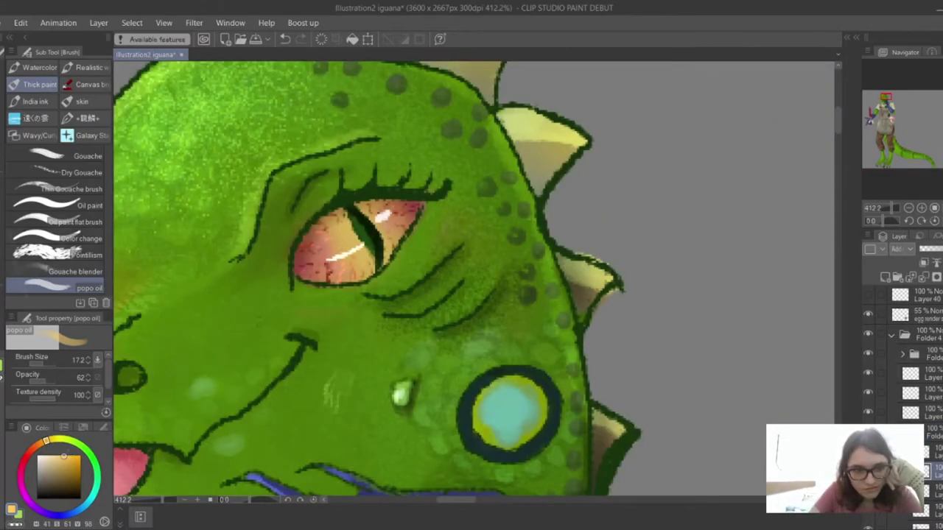
{"action": "key", "text": "b"}
{"action": "key", "text": "ctrl+0"}
{"action": "key", "text": "ctrl+alt+0"}
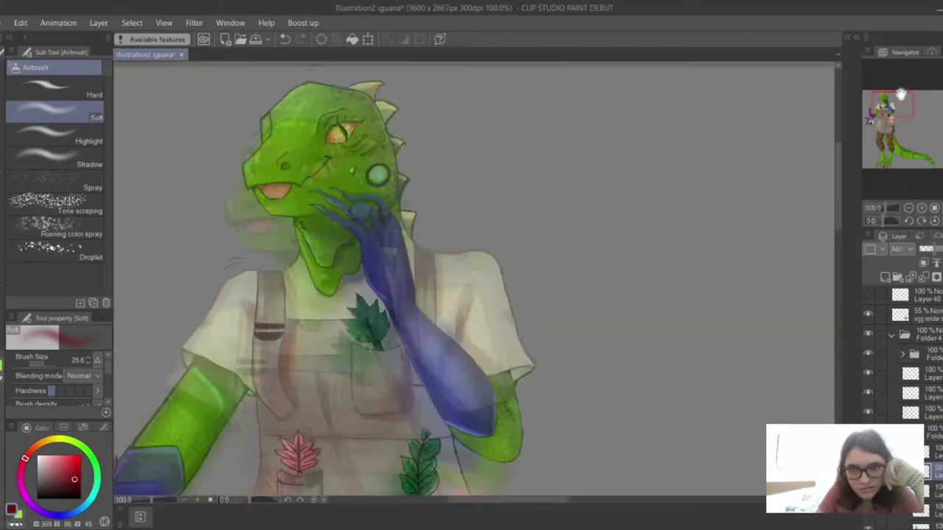
{"action": "left_click_drag", "start_coordinate": [901, 95], "coordinate": [895, 96]}
{"action": "key", "text": "ctrl+minus"}
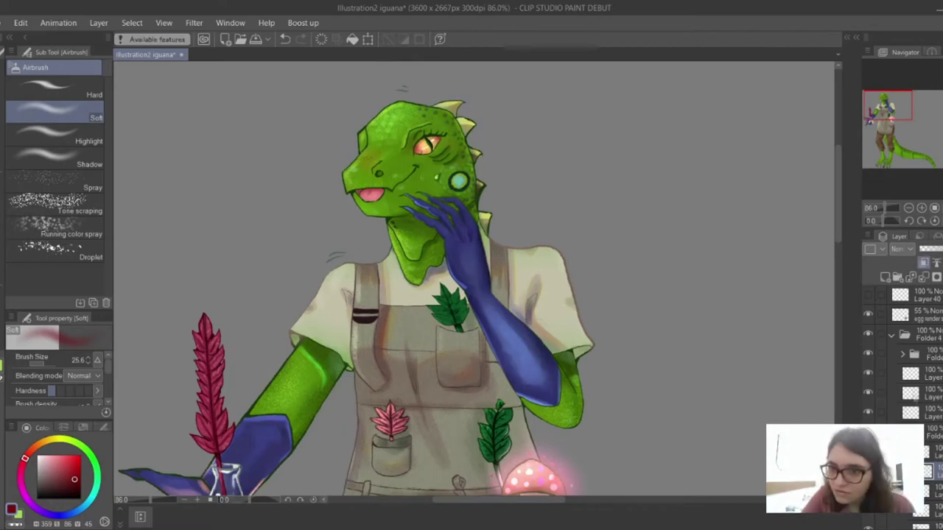
{"action": "key", "text": "x"}
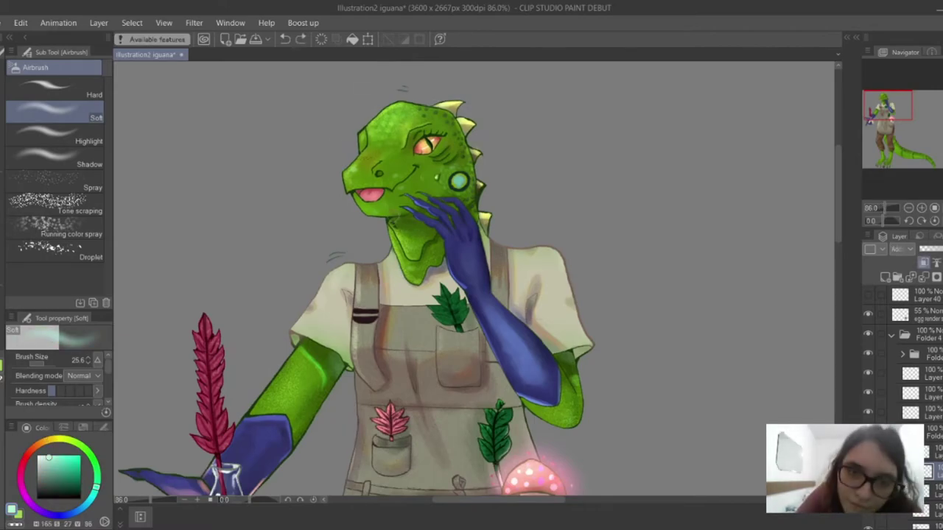
{"action": "key", "text": "ctrl+0"}
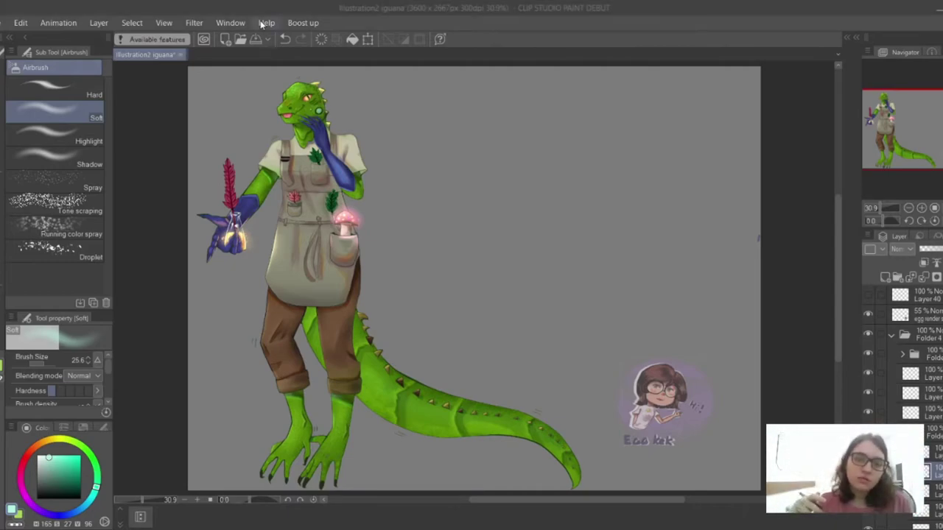
- Add warm rim light beneath the raised forearm with the popo oil brush at size 31.2, and soften it with the Soft airbrush at size 46.4
{"action": "key", "text": "x"}
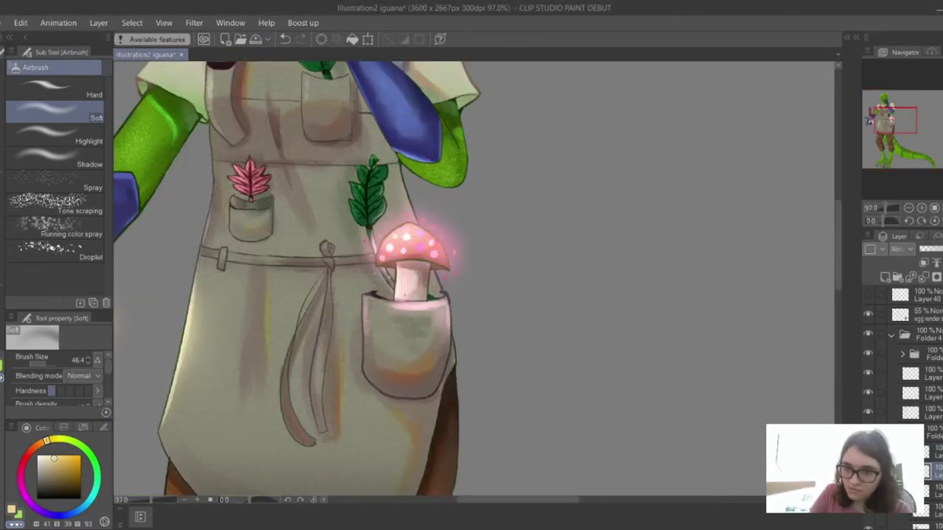
{"action": "key", "text": "b"}
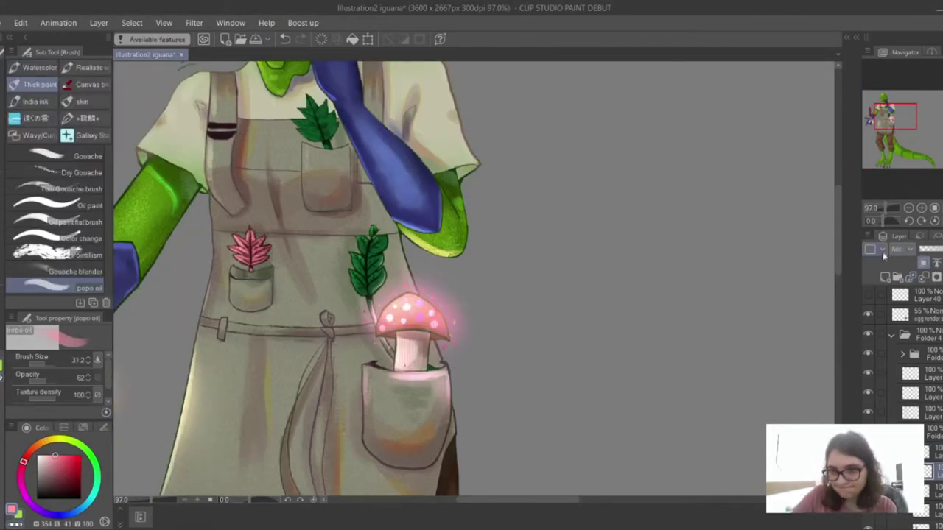
{"action": "scroll", "coordinate": [482, 262], "scroll_direction": "up", "scroll_amount": 2}
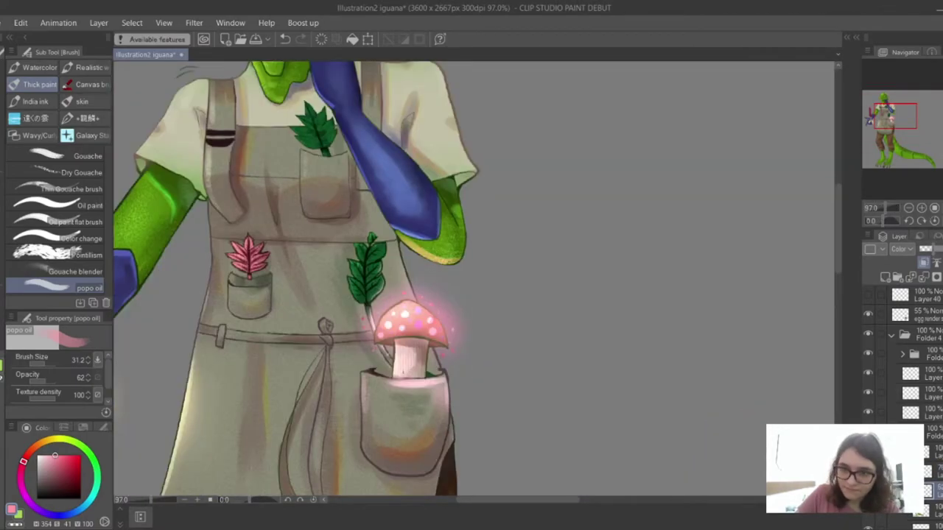
{"action": "scroll", "coordinate": [474, 280], "scroll_direction": "down", "scroll_amount": 5}
{"action": "scroll", "coordinate": [474, 280], "scroll_direction": "up", "scroll_amount": 10}
{"action": "key", "text": "b"}
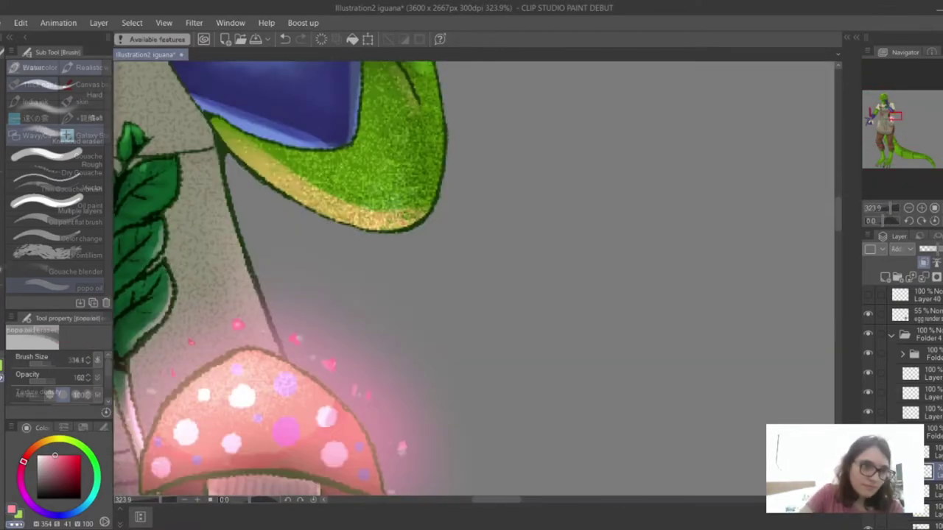
{"action": "scroll", "coordinate": [474, 282], "scroll_direction": "down", "scroll_amount": 10}
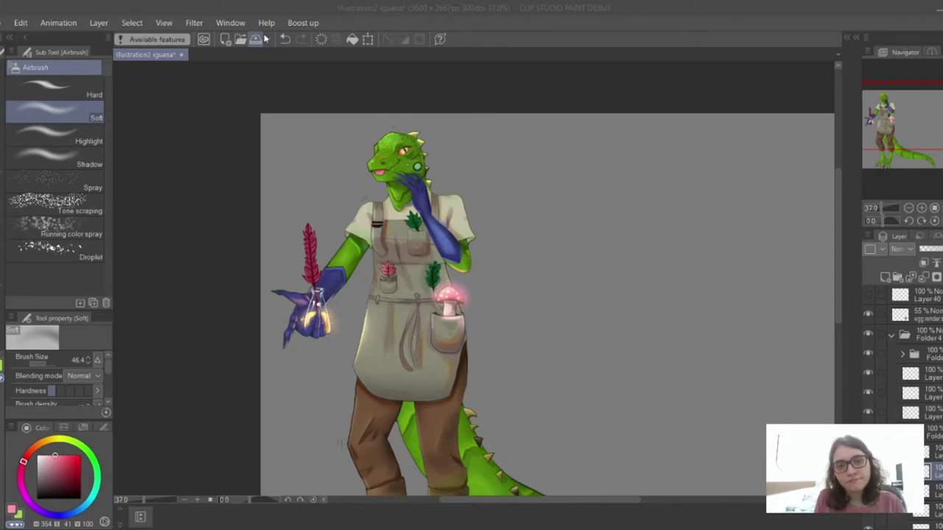
- Shade the raised glove in dark blue on a clipped Color layer with the Soft airbrush at size 152.3
{"action": "key", "text": "ctrl+0"}
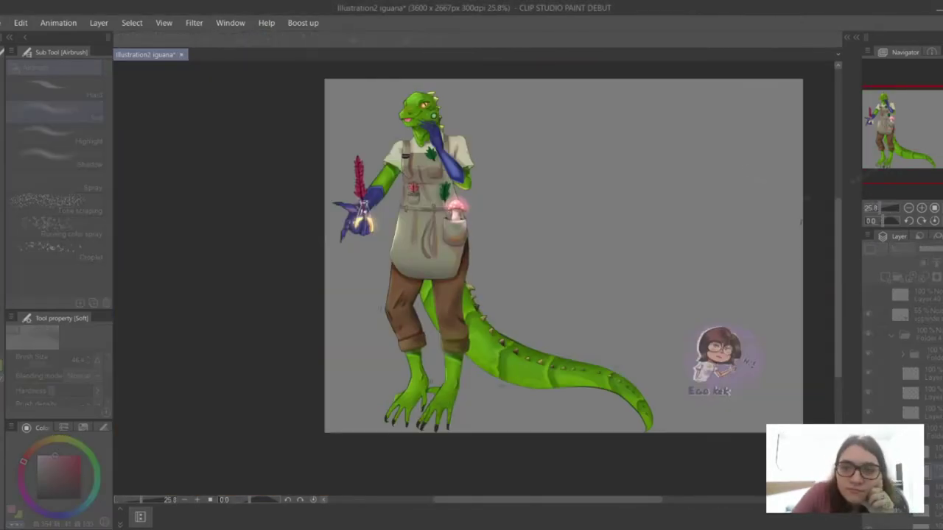
{"action": "left_click_drag", "start_coordinate": [874, 165], "coordinate": [868, 147]}
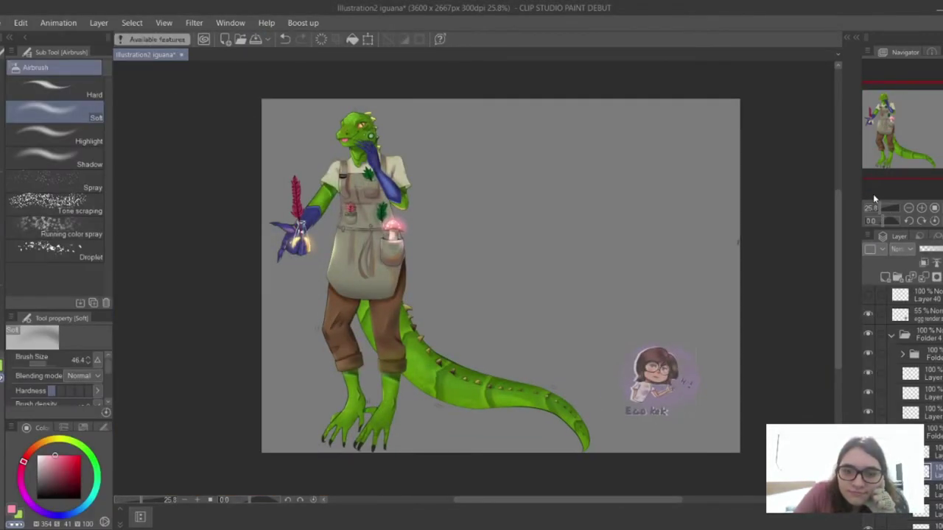
{"action": "scroll", "coordinate": [869, 148], "scroll_direction": "up", "scroll_amount": 3}
{"action": "left_click", "coordinate": [881, 422]}
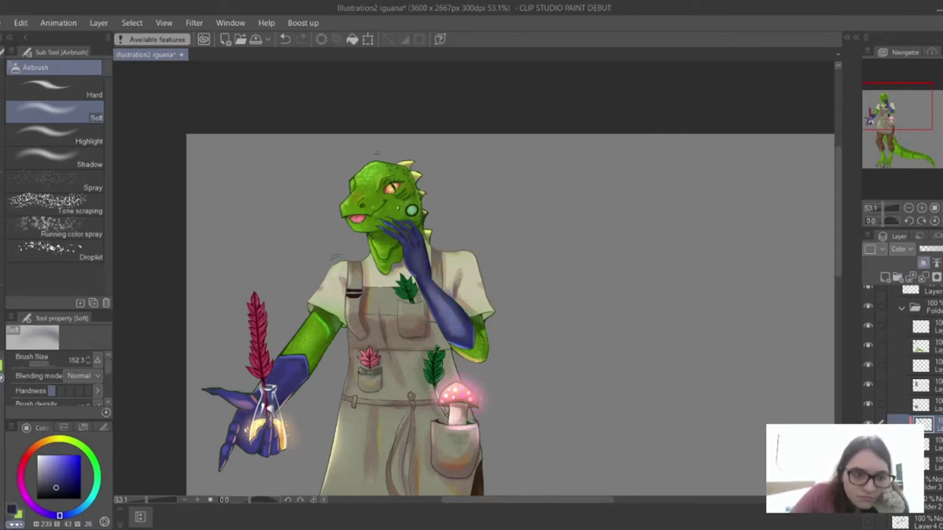
{"action": "scroll", "coordinate": [859, 402], "scroll_direction": "down", "scroll_amount": 3}
{"action": "scroll", "coordinate": [200, 172], "scroll_direction": "up", "scroll_amount": 6}
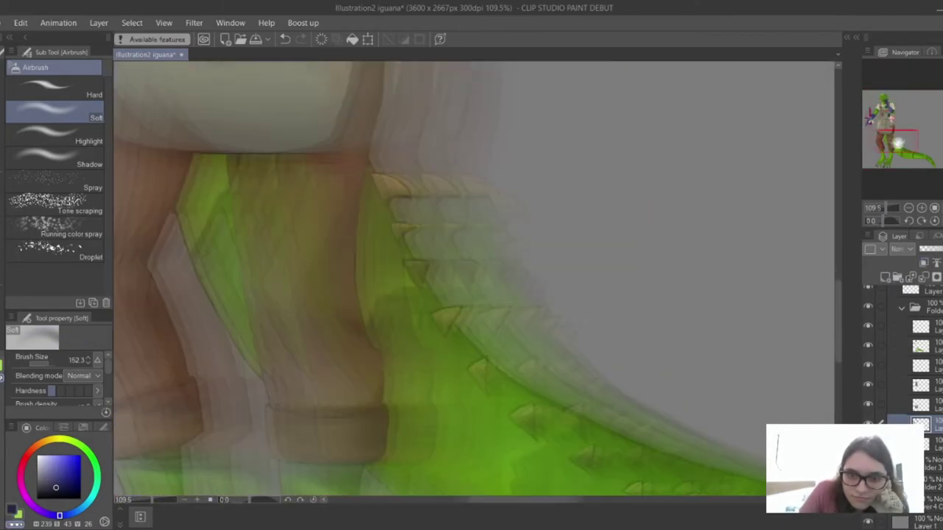
- Paint orange reflected light on the lower leaves of the red plant above the flask on a clipped layer with popo oil at size 14.1
{"action": "key", "text": "b"}
{"action": "left_click", "coordinate": [322, 314], "text": "alt"}
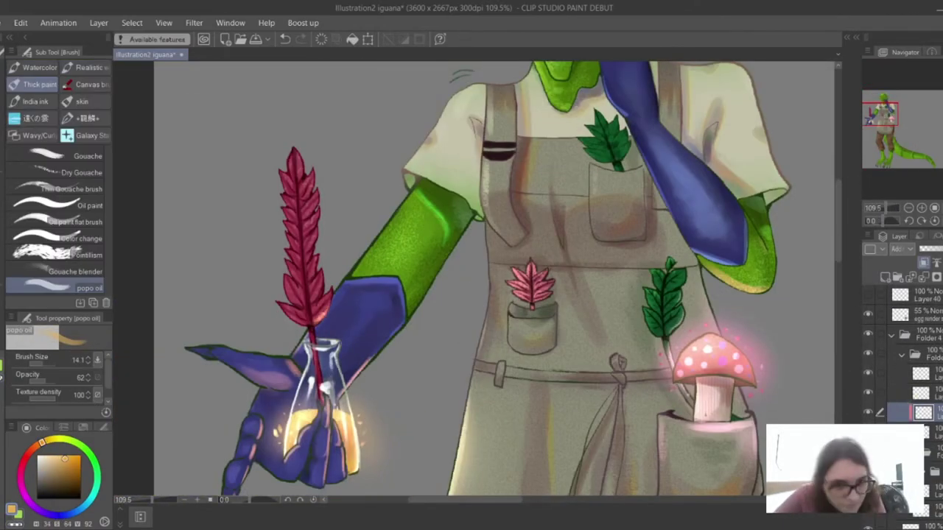
{"action": "left_click_drag", "start_coordinate": [316, 305], "coordinate": [318, 383]}
{"action": "scroll", "coordinate": [195, 202], "scroll_direction": "down", "scroll_amount": 5}
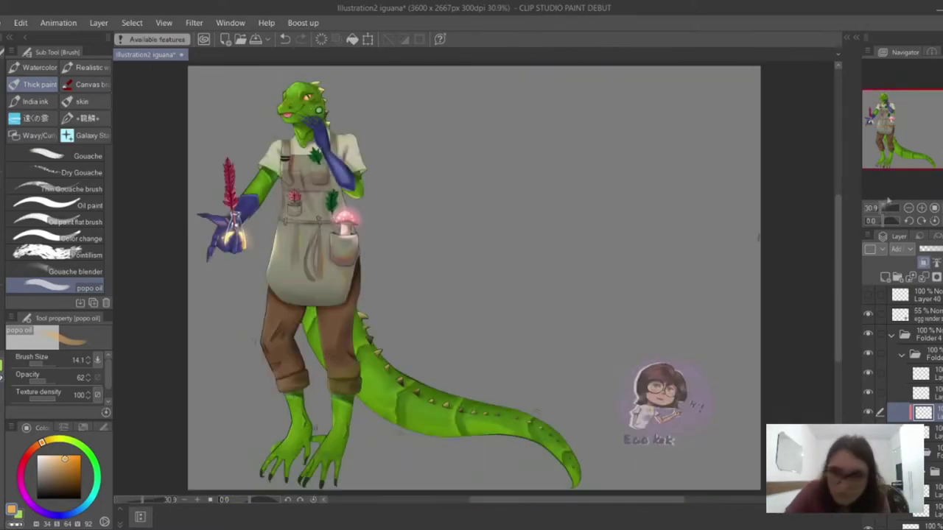
{"action": "scroll", "coordinate": [193, 242], "scroll_direction": "up", "scroll_amount": 8}
{"action": "left_click_drag", "start_coordinate": [486, 177], "coordinate": [508, 354]}
{"action": "left_click_drag", "start_coordinate": [516, 88], "coordinate": [501, 265]}
{"action": "scroll", "coordinate": [265, 282], "scroll_direction": "down", "scroll_amount": 8}
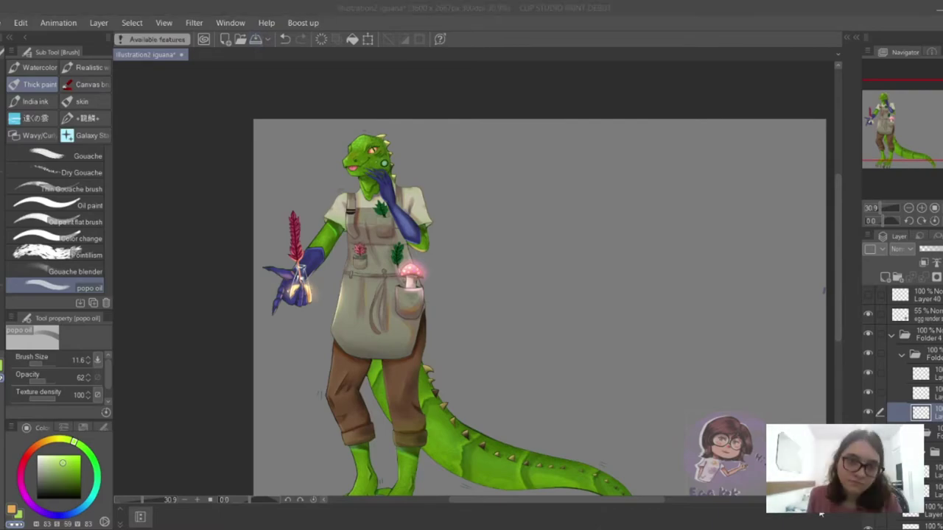
{"action": "scroll", "coordinate": [565, 263], "scroll_direction": "up", "scroll_amount": 1}
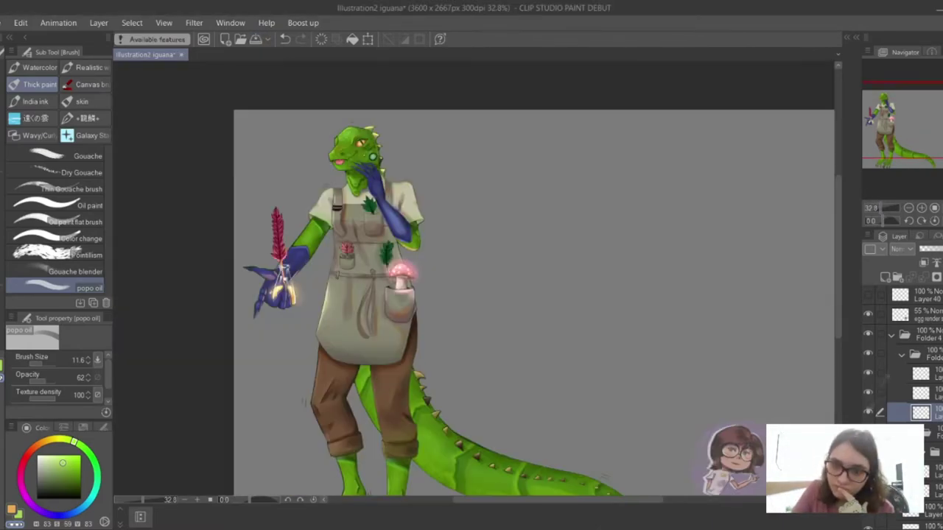
{"action": "scroll", "coordinate": [492, 285], "scroll_direction": "up", "scroll_amount": 4}
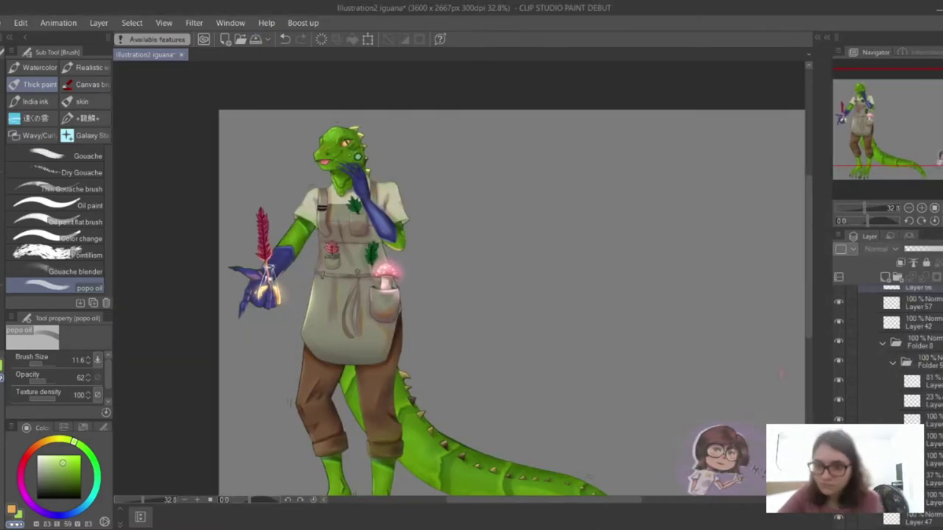
- Paint pink reflected mushroom light on the pocket and nearby leaf stem with popo oil at size 11.6 on an Add (Glow) layer at 37% opacity, and save
{"action": "key", "text": "b"}
{"action": "scroll", "coordinate": [296, 259], "scroll_direction": "up", "scroll_amount": 4}
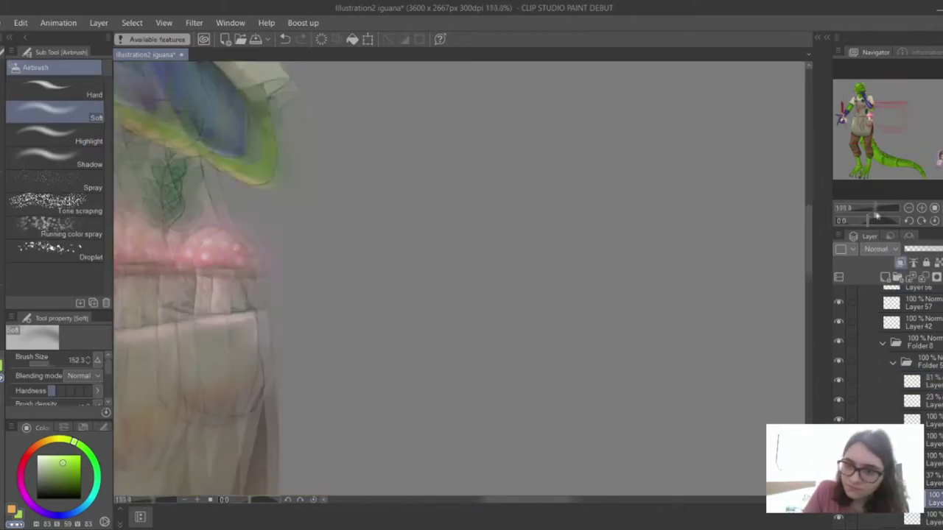
{"action": "key", "text": "b"}
{"action": "scroll", "coordinate": [380, 400], "scroll_direction": "down", "scroll_amount": 2}
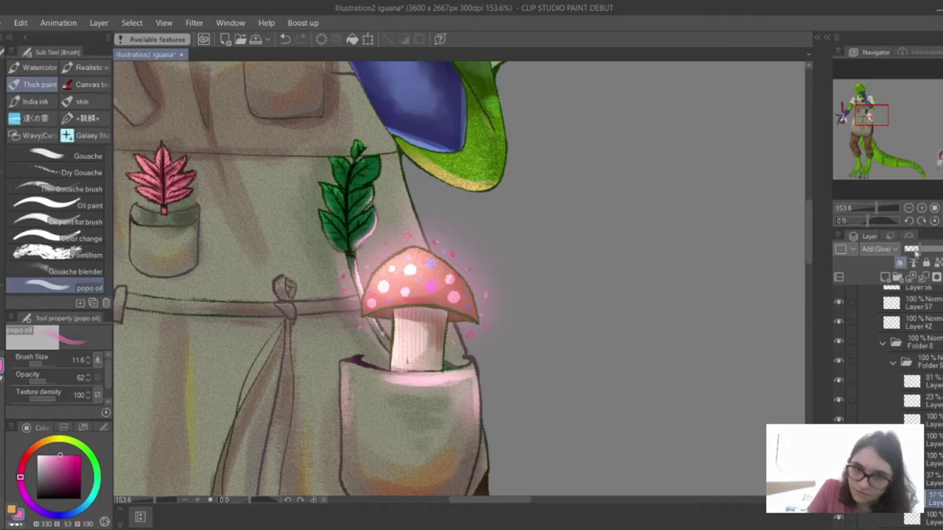
{"action": "scroll", "coordinate": [441, 258], "scroll_direction": "down", "scroll_amount": 1}
{"action": "key", "text": "ctrl+0"}
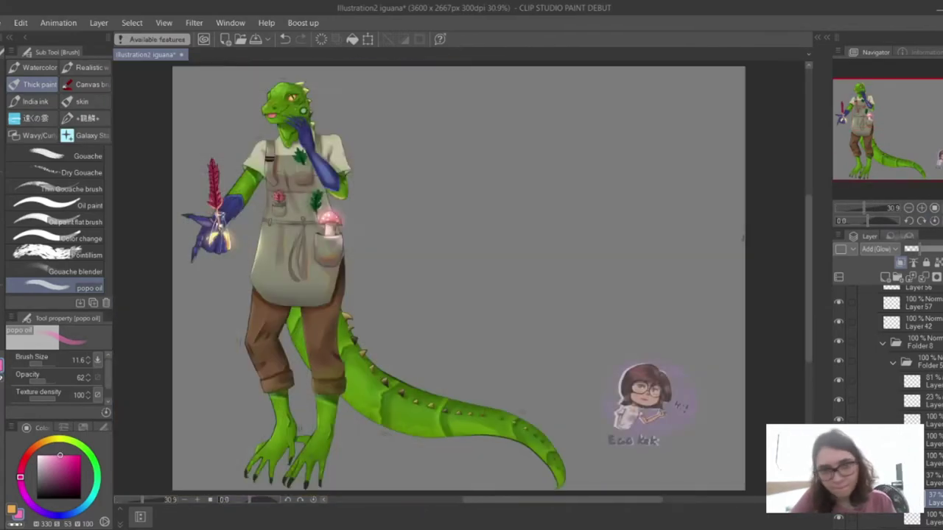
{"action": "key", "text": "ctrl+s"}
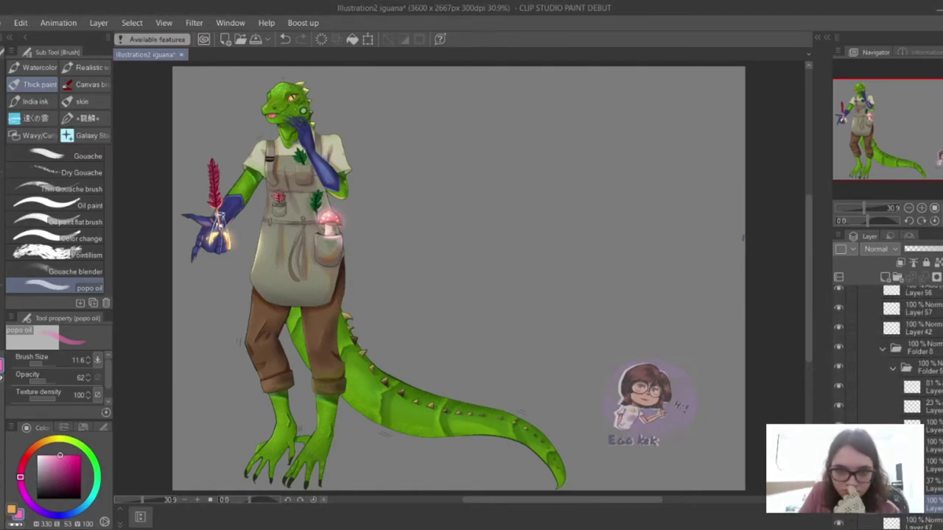
- Add pink light to the mushroom pocket's edge and hanging apron tie, and orange light to the tie's lower end, using popo oil at size 11.6 on Add (Glow)
{"action": "scroll", "coordinate": [884, 347], "scroll_direction": "down", "scroll_amount": 3}
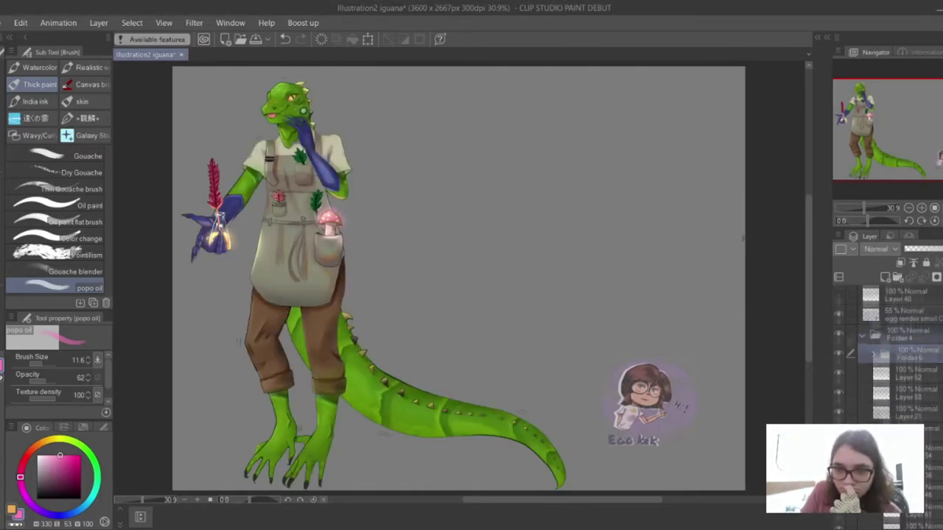
{"action": "scroll", "coordinate": [457, 280], "scroll_direction": "up", "scroll_amount": 4}
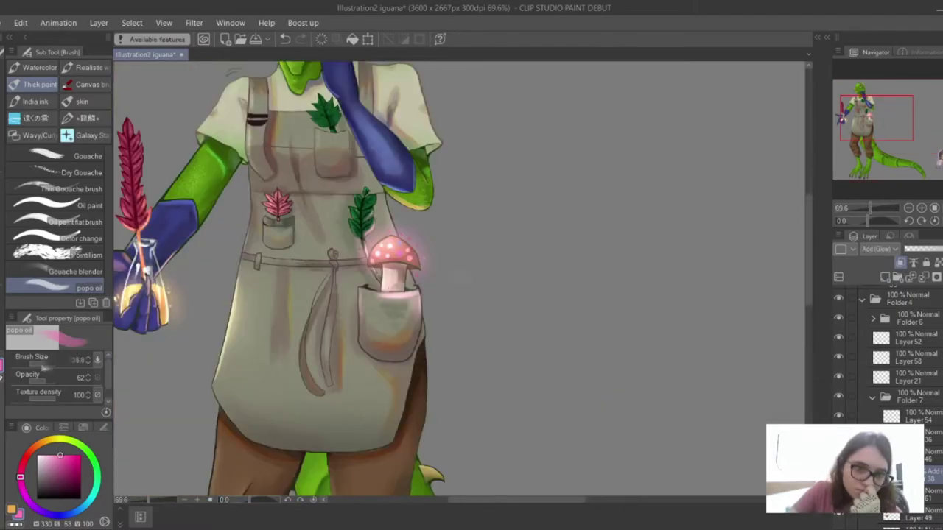
{"action": "scroll", "coordinate": [440, 263], "scroll_direction": "up", "scroll_amount": 2}
{"action": "scroll", "coordinate": [440, 263], "scroll_direction": "down", "scroll_amount": 6}
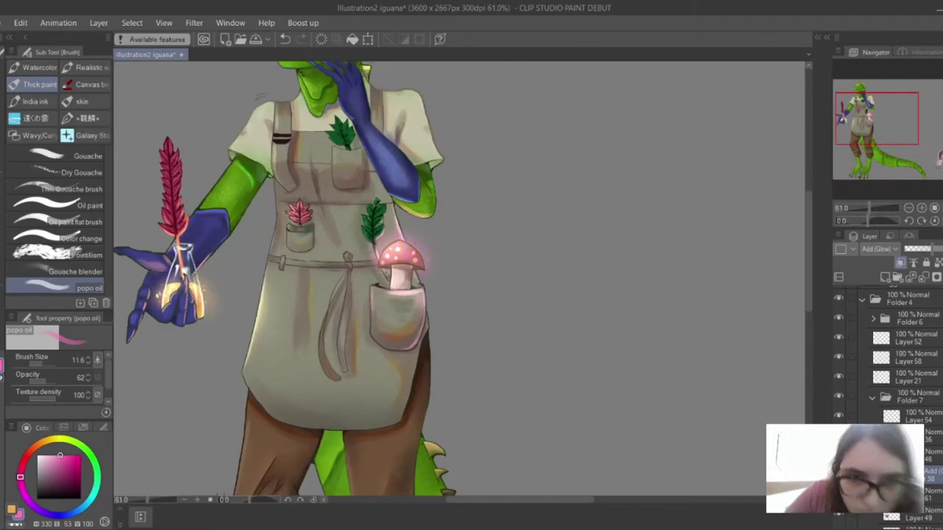
{"action": "scroll", "coordinate": [364, 277], "scroll_direction": "up", "scroll_amount": 8}
{"action": "left_click_drag", "start_coordinate": [421, 250], "coordinate": [415, 402]}
{"action": "left_click", "coordinate": [369, 387], "text": "alt"}
{"action": "left_click_drag", "start_coordinate": [353, 346], "coordinate": [401, 425]}
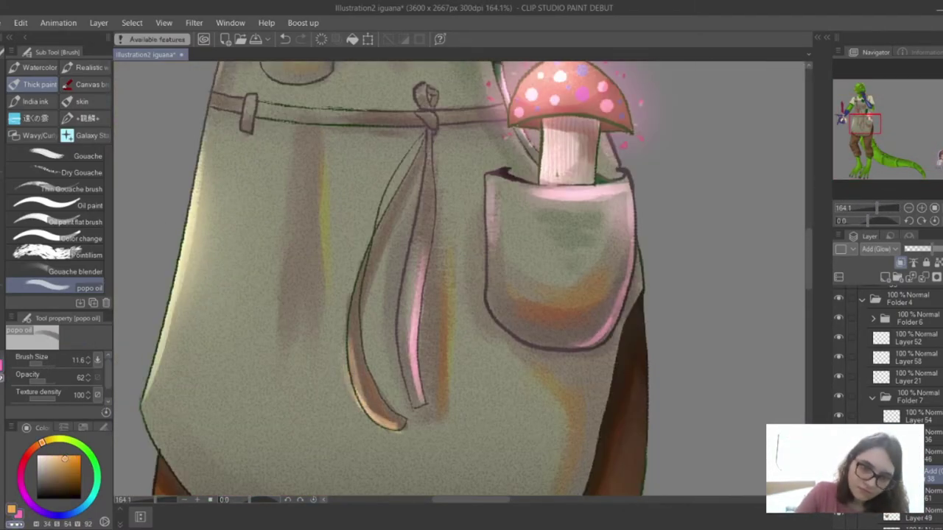
- Shade the lower legs below the trouser cuffs on a Soft light layer, setting popo oil to opacity 54 and size 21
{"action": "scroll", "coordinate": [461, 280], "scroll_direction": "down", "scroll_amount": 10}
{"action": "scroll", "coordinate": [442, 427], "scroll_direction": "up", "scroll_amount": 6}
{"action": "left_click", "coordinate": [472, 368], "text": "alt"}
{"action": "left_click", "coordinate": [44, 381]}
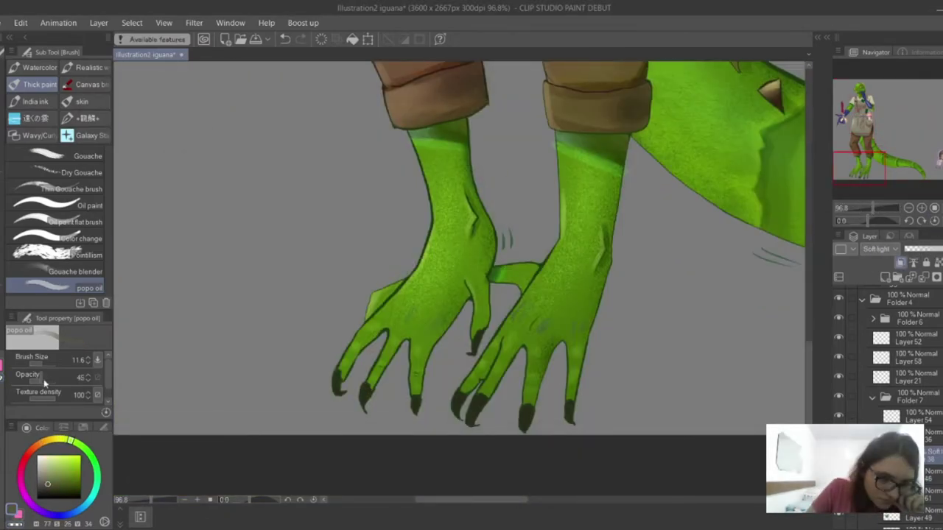
{"action": "left_click_drag", "start_coordinate": [44, 383], "coordinate": [50, 380]}
{"action": "left_click", "coordinate": [50, 366]}
{"action": "scroll", "coordinate": [461, 280], "scroll_direction": "down", "scroll_amount": 5}
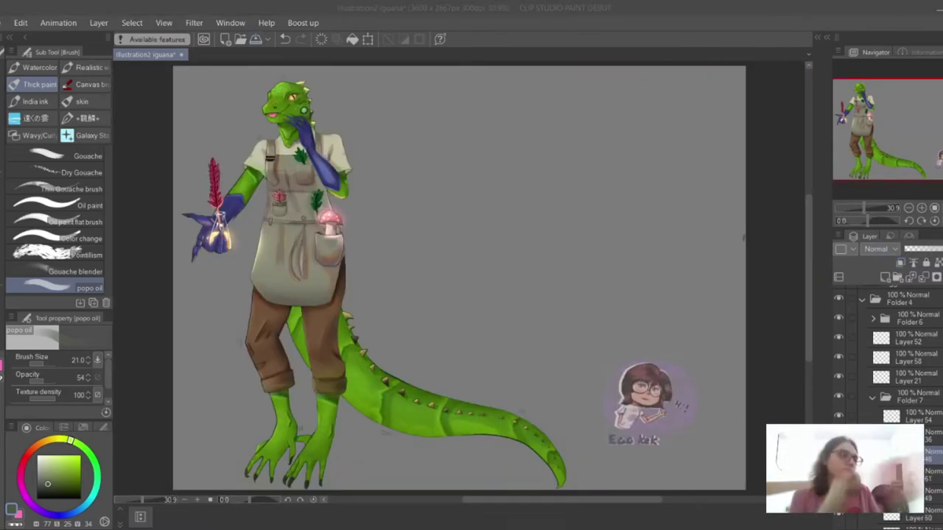
- Shade the iguana's face and tongue in muted blue and dark red on a clipped Multiply layer with popo oil at size 7.8
{"action": "scroll", "coordinate": [280, 92], "scroll_direction": "up", "scroll_amount": 6}
{"action": "left_click", "coordinate": [458, 278], "text": "alt"}
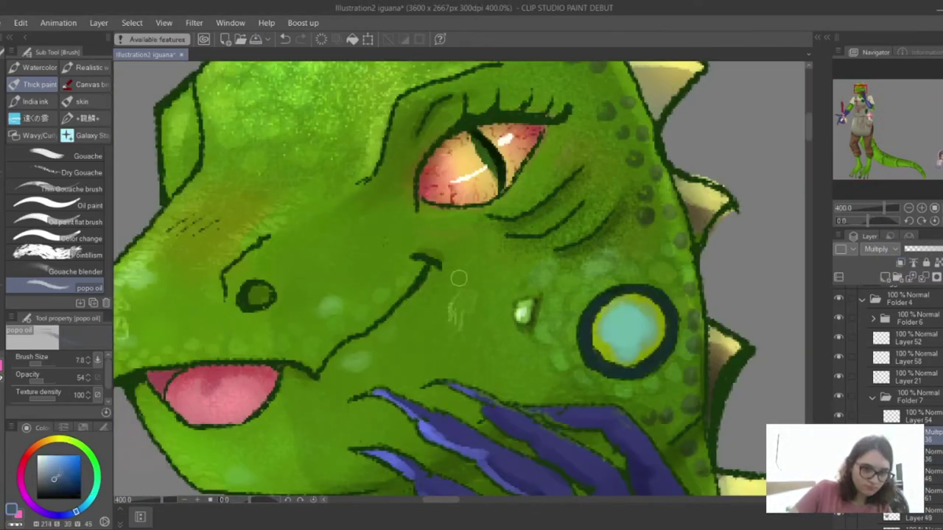
{"action": "scroll", "coordinate": [458, 278], "scroll_direction": "down", "scroll_amount": 6}
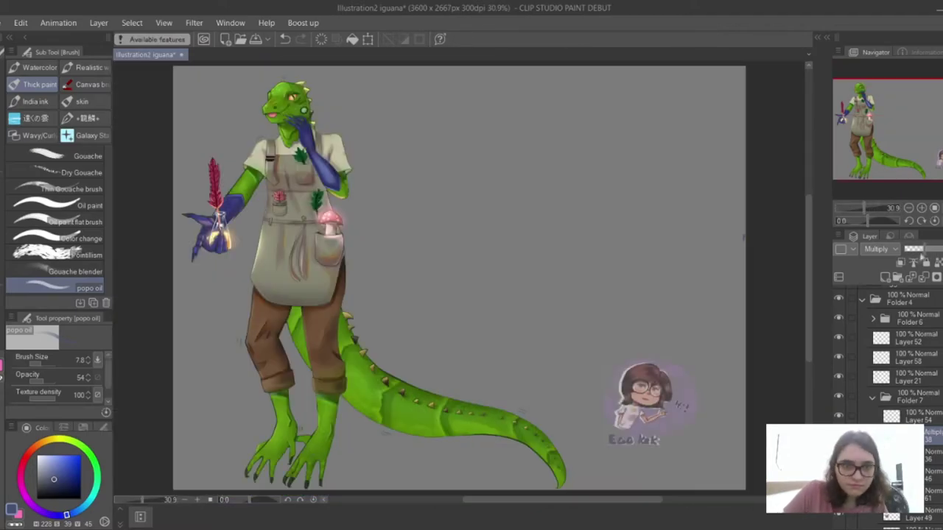
{"action": "scroll", "coordinate": [258, 79], "scroll_direction": "up", "scroll_amount": 5}
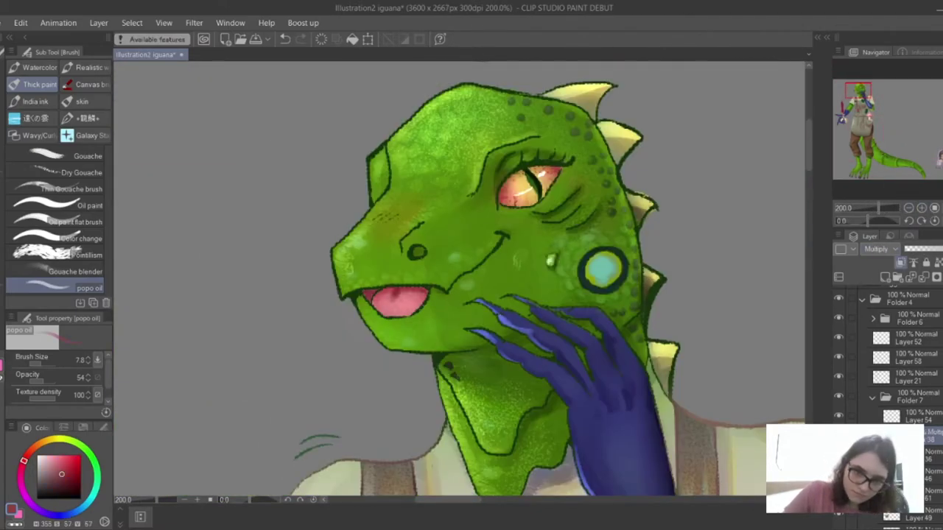
{"action": "key", "text": "ctrl+0"}
{"action": "scroll", "coordinate": [242, 87], "scroll_direction": "up", "scroll_amount": 4}
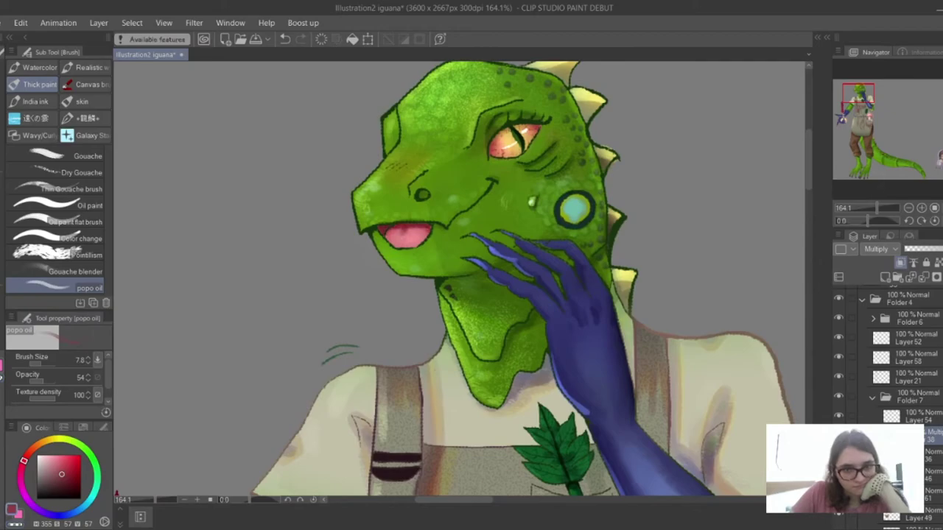
{"action": "key", "text": "ctrl+0"}
{"action": "scroll", "coordinate": [244, 116], "scroll_direction": "up", "scroll_amount": 3}
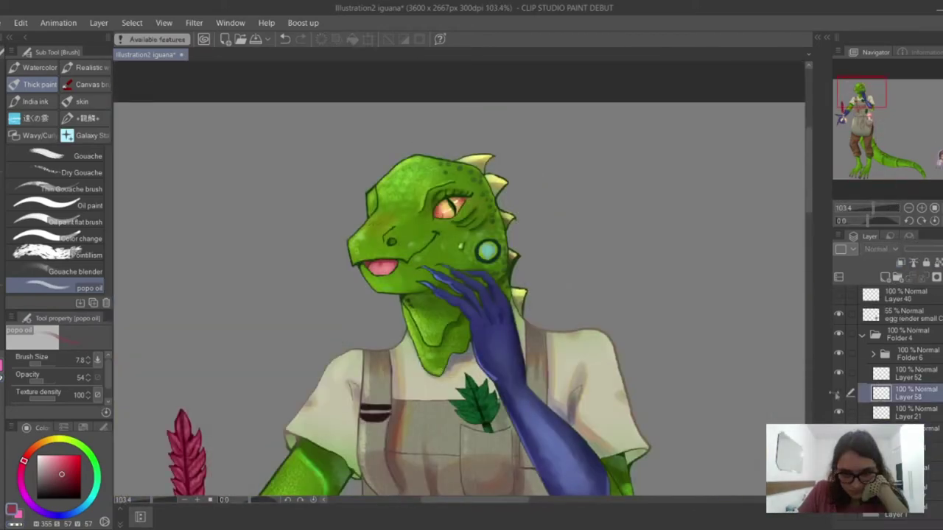
- Airbrush pale cyan rim light along the tail's underside on a clipped Add (Glow) layer with the Soft airbrush at size 102.5, and set layer opacity to 89%
{"action": "key", "text": "ctrl+0"}
{"action": "key", "text": "b"}
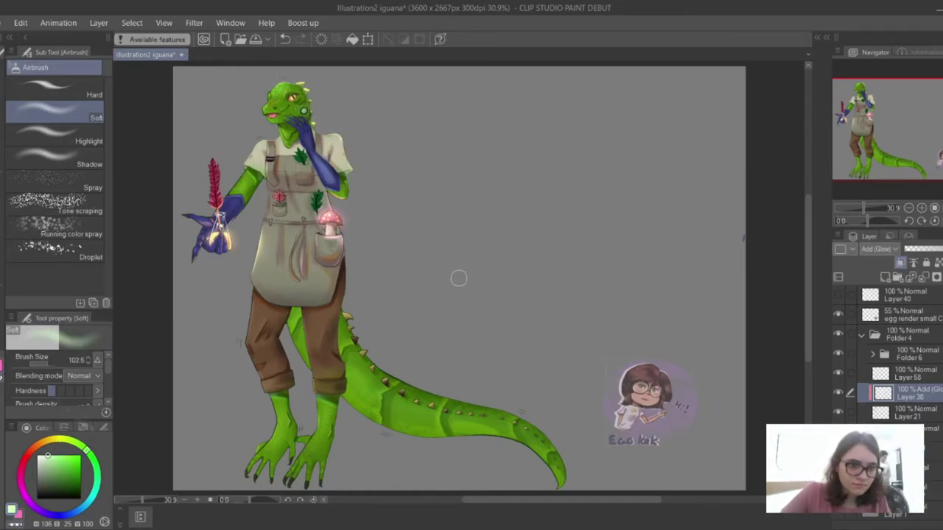
{"action": "scroll", "coordinate": [459, 278], "scroll_direction": "right", "scroll_amount": 1}
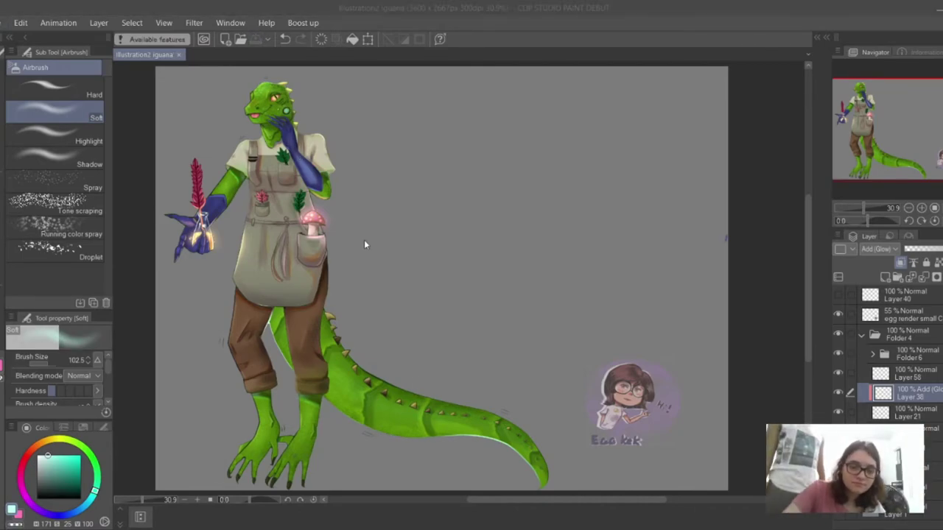
{"action": "left_click", "coordinate": [533, 280]}
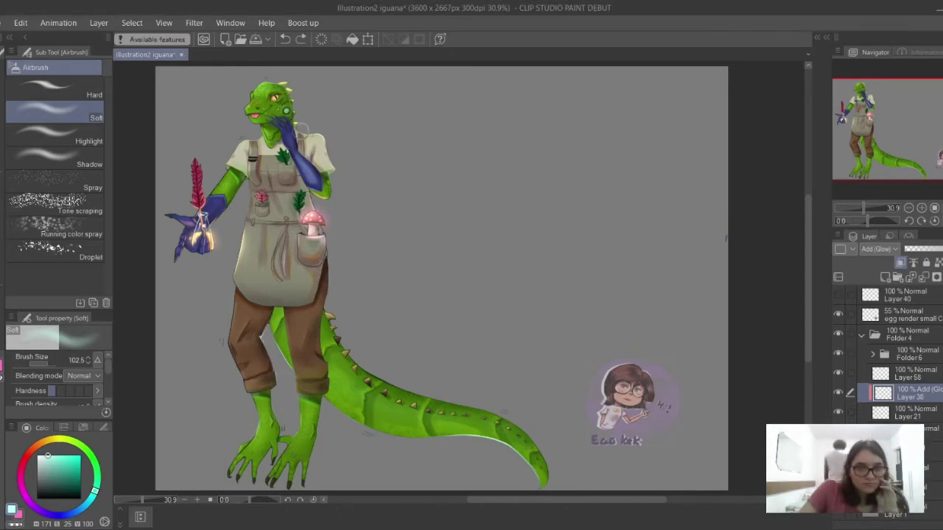
{"action": "left_click", "coordinate": [301, 39]}
{"action": "scroll", "coordinate": [250, 70], "scroll_direction": "up", "scroll_amount": 3}
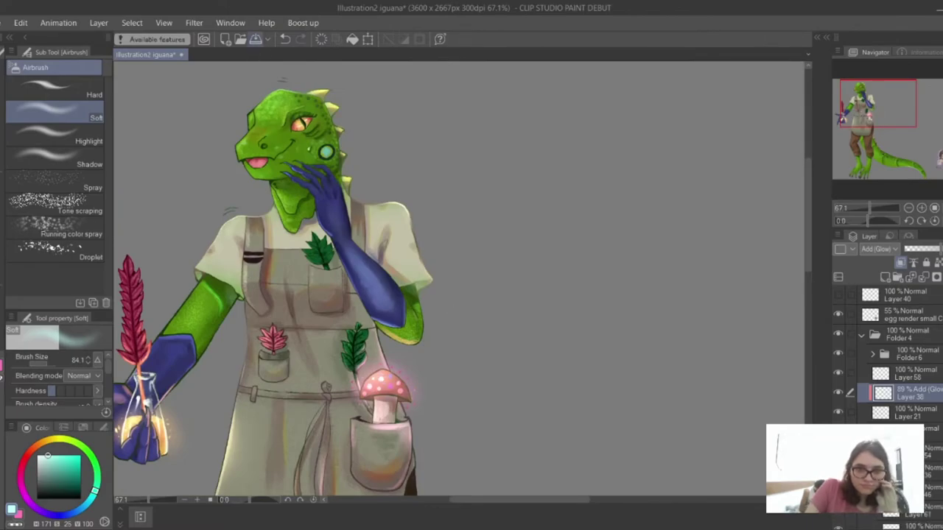
{"action": "scroll", "coordinate": [448, 395], "scroll_direction": "down", "scroll_amount": 5}
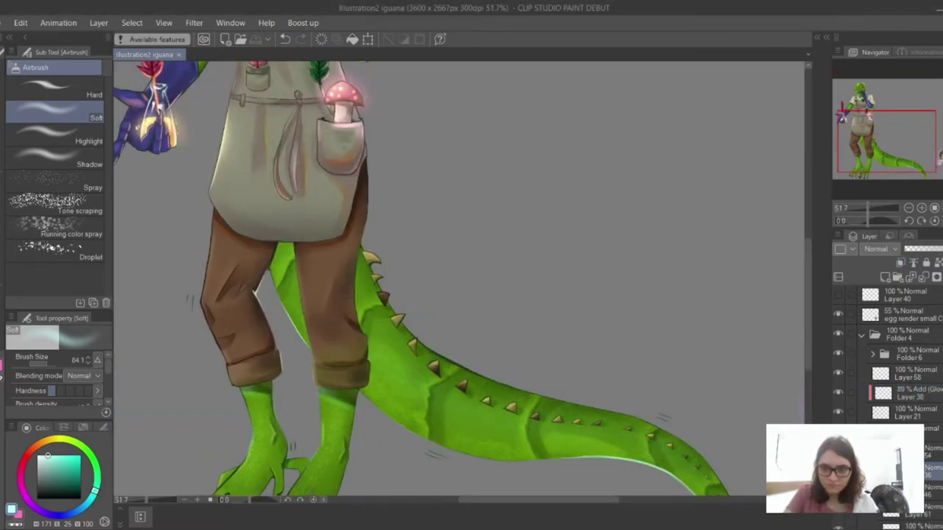
- Add purple and muted pink highlights to the dark buckle on the apron strap with popo oil at sizes 14.1 and 9.5
{"action": "scroll", "coordinate": [447, 396], "scroll_direction": "up", "scroll_amount": 5}
{"action": "key", "text": "b"}
{"action": "scroll", "coordinate": [458, 278], "scroll_direction": "up", "scroll_amount": 2}
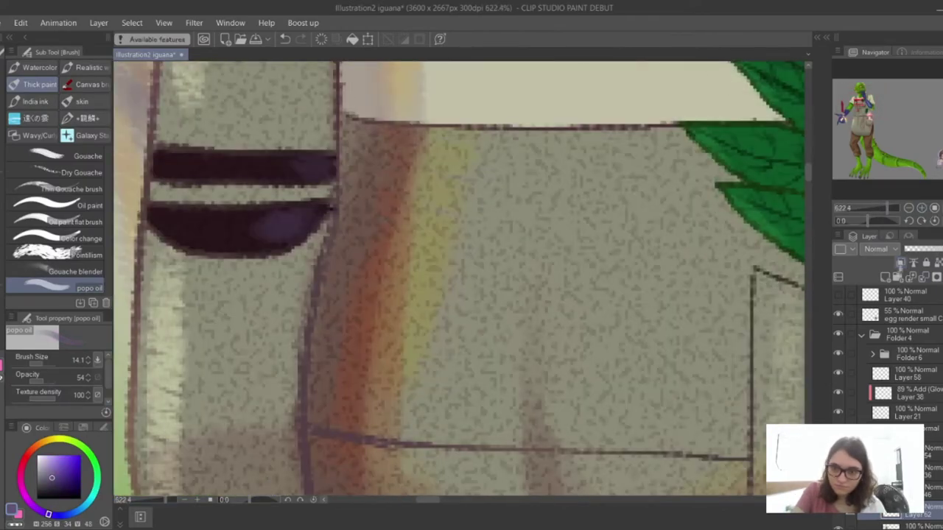
{"action": "scroll", "coordinate": [462, 282], "scroll_direction": "down", "scroll_amount": 5}
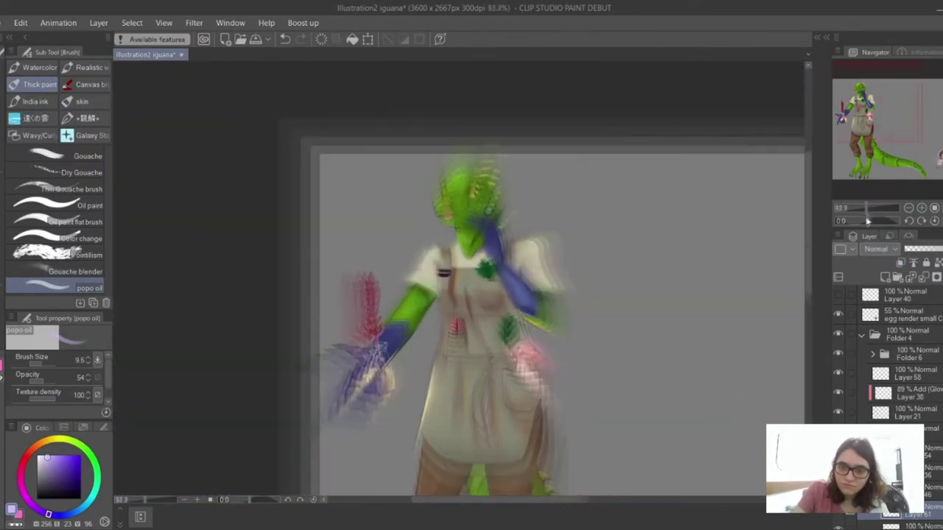
{"action": "scroll", "coordinate": [462, 282], "scroll_direction": "up", "scroll_amount": 5}
{"action": "scroll", "coordinate": [462, 282], "scroll_direction": "down", "scroll_amount": 5}
{"action": "scroll", "coordinate": [462, 282], "scroll_direction": "up", "scroll_amount": 4}
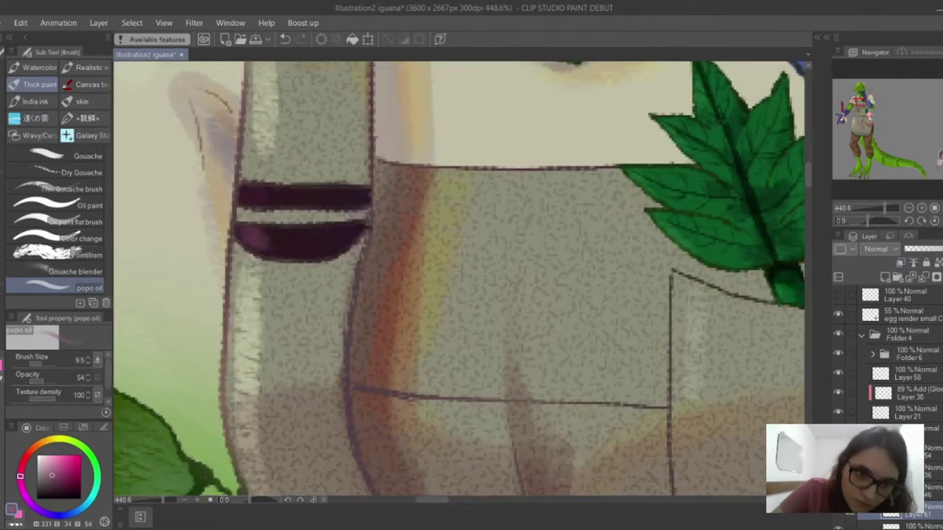
{"action": "scroll", "coordinate": [462, 283], "scroll_direction": "down", "scroll_amount": 5}
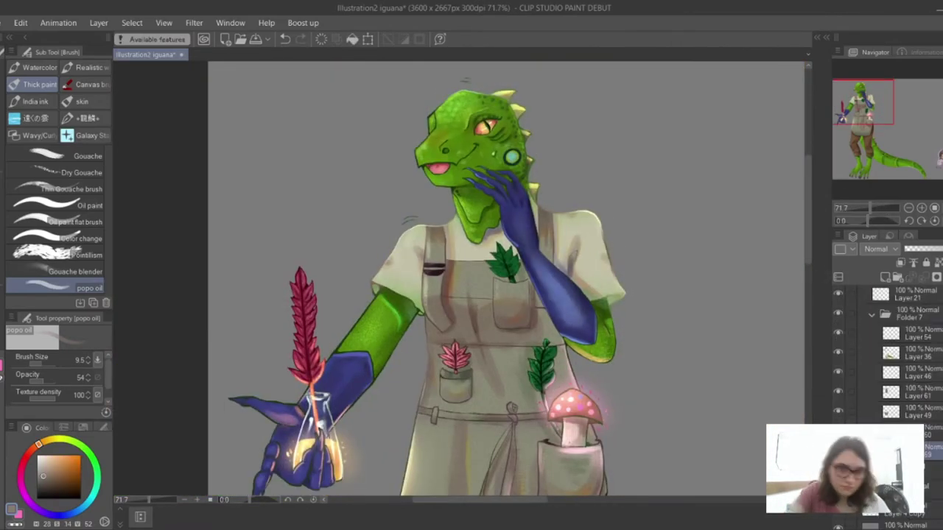
- Enlarge the popo oil brush to size 31.2 and paint pale cream light across the shirt
{"action": "key", "text": "bracketright"}
{"action": "key", "text": "bracketright"}
{"action": "key", "text": "bracketright"}
{"action": "key", "text": "bracketright"}
{"action": "key", "text": "bracketright"}
{"action": "scroll", "coordinate": [463, 282], "scroll_direction": "up", "scroll_amount": 3}
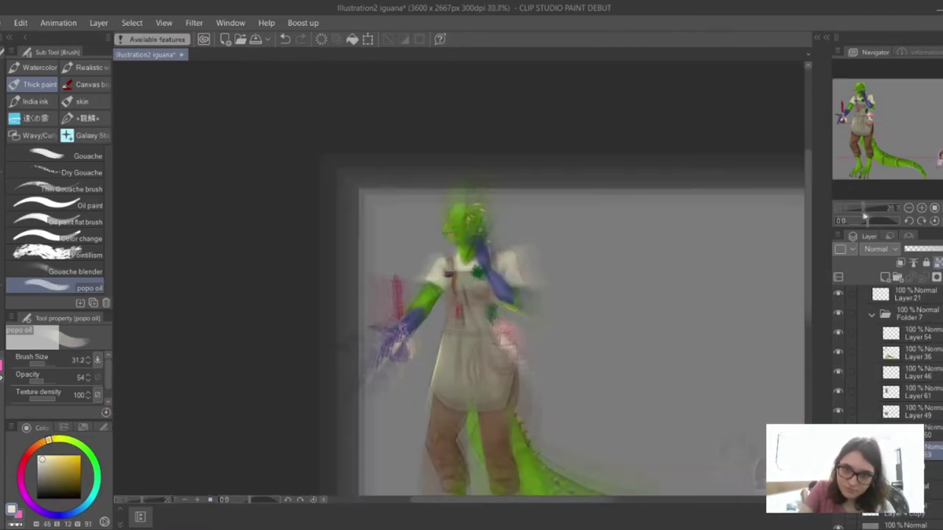
{"action": "left_click_drag", "start_coordinate": [440, 234], "coordinate": [532, 233]}
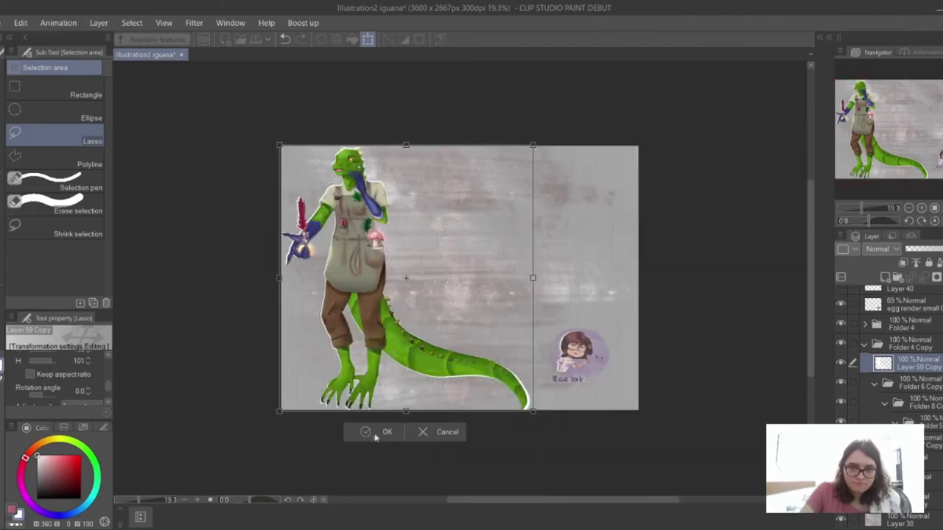
- Apply the transformation of Layer 59 Copy with its height set to 101
{"action": "left_click", "coordinate": [375, 434]}
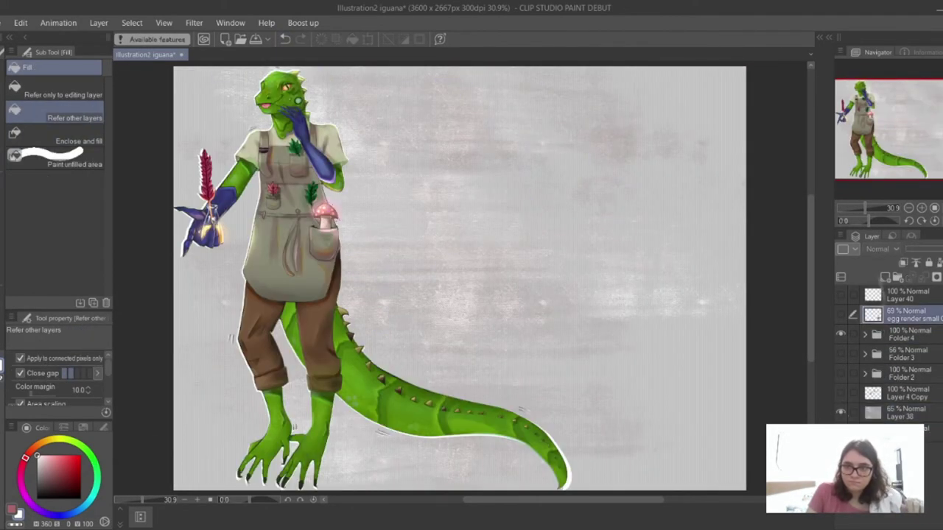
- Place round palette swatches of the character's green, grey, brown, blue, orange, pink and dark red beside the figure on a new layer at pen size 152.3
{"action": "left_click", "coordinate": [533, 168]}
{"action": "left_click", "coordinate": [554, 168]}
{"action": "left_click", "coordinate": [576, 168]}
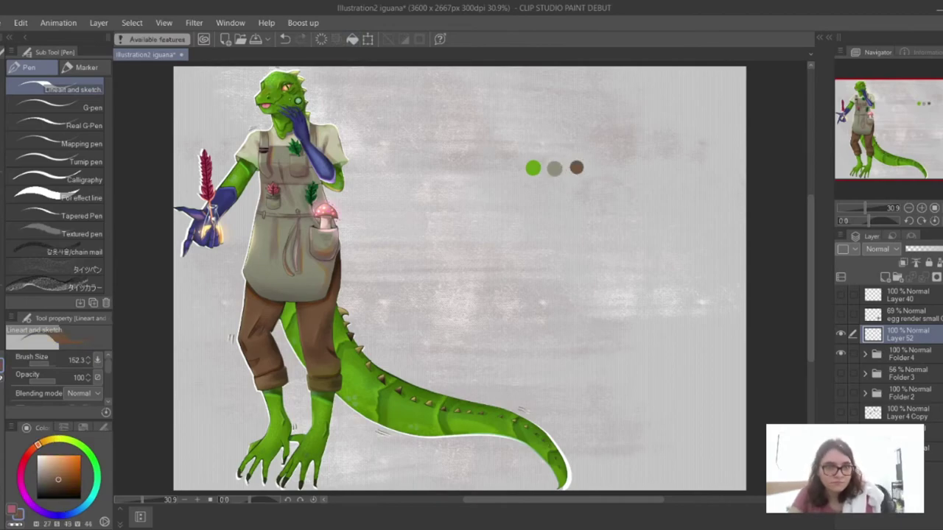
{"action": "left_click", "coordinate": [518, 185]}
{"action": "left_click", "coordinate": [538, 187]}
{"action": "left_click", "coordinate": [561, 190]}
{"action": "left_click", "coordinate": [574, 187]}
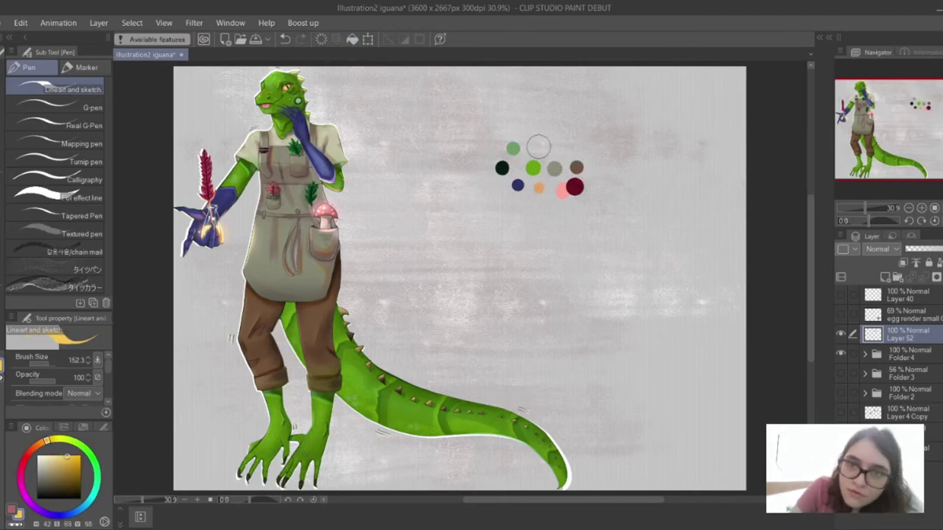
{"action": "left_click", "coordinate": [840, 333]}
{"action": "left_click", "coordinate": [841, 334]}
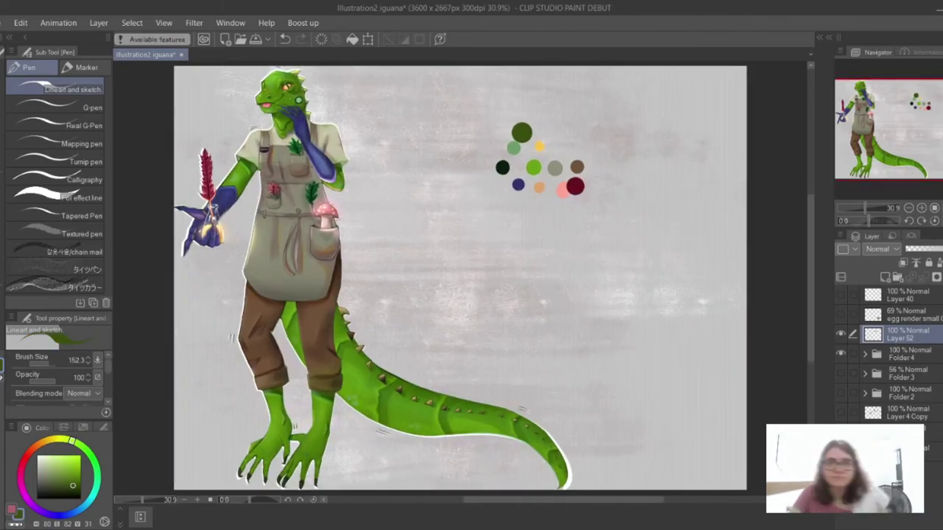